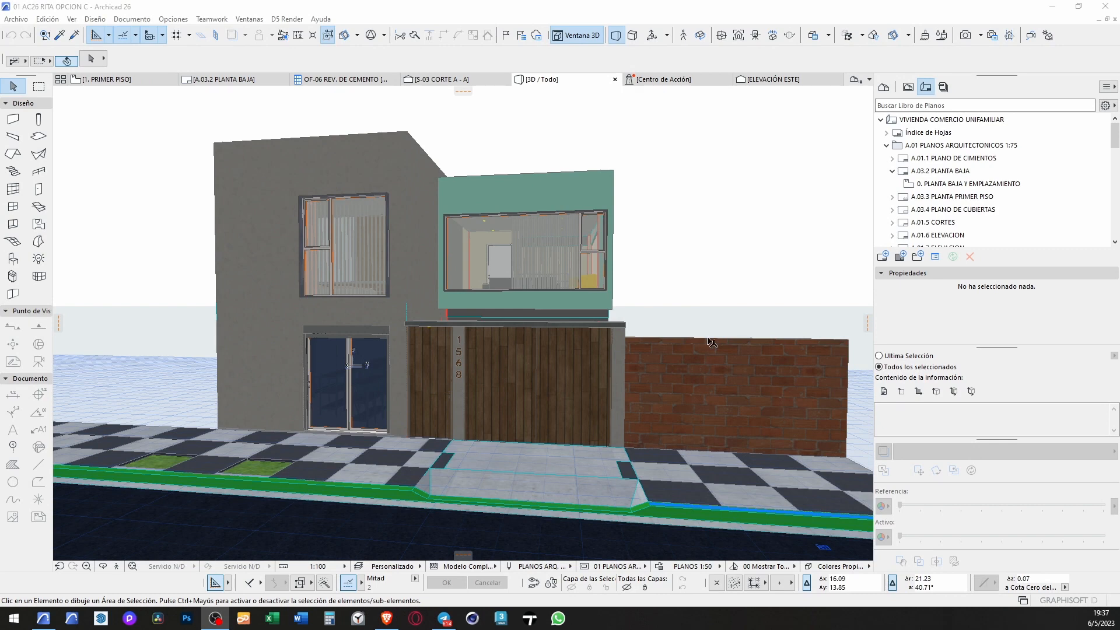
Step: Show the D5 palette in Archicad so the house model can be synced to D5 Render
{"action": "left_click_drag", "start_coordinate": [601, 308], "coordinate": [649, 301]}
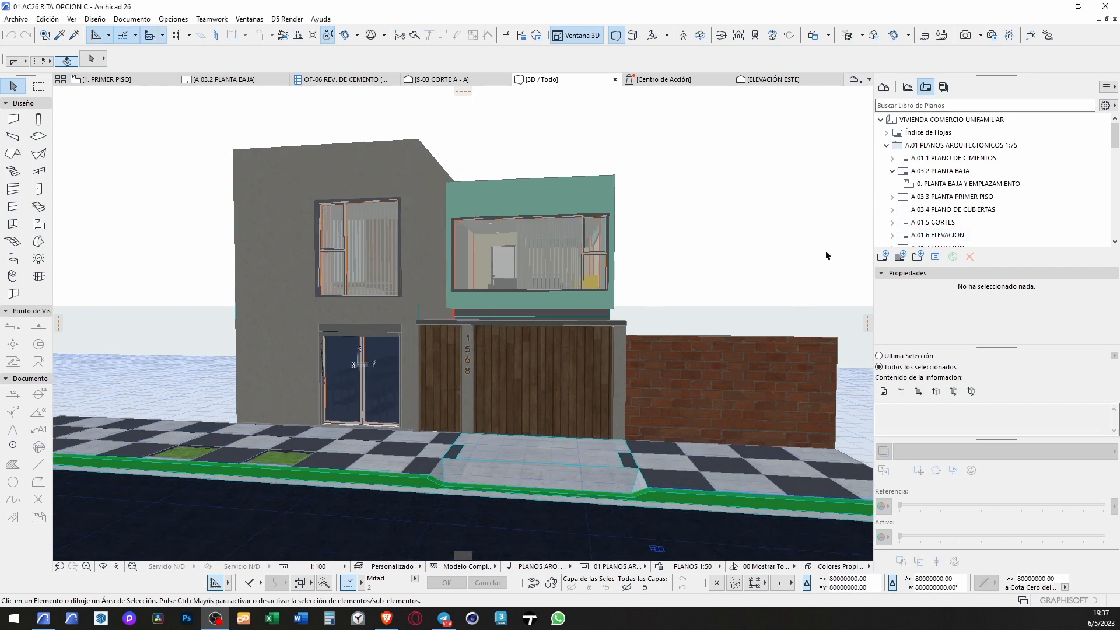
{"action": "left_click", "coordinate": [285, 19]}
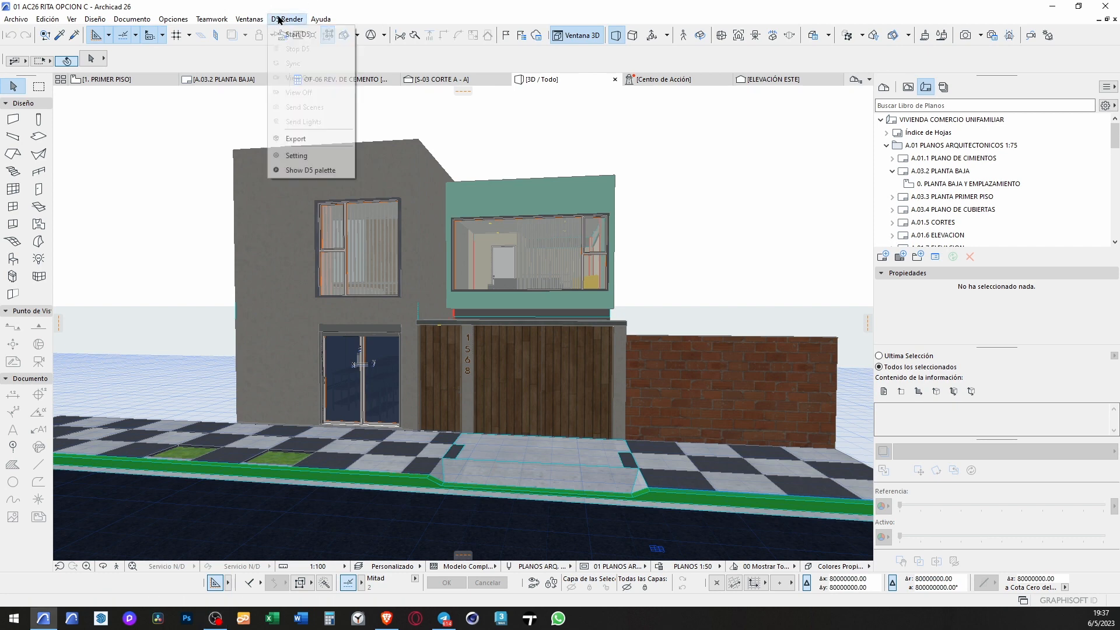
{"action": "mouse_move", "coordinate": [320, 18]}
{"action": "mouse_move", "coordinate": [287, 19]}
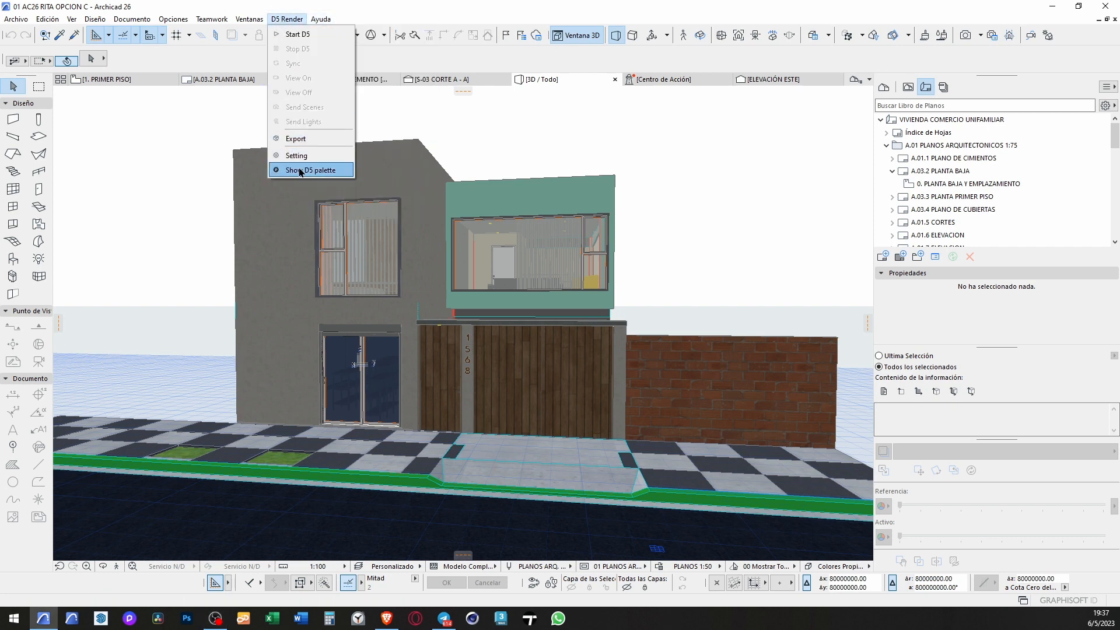
{"action": "left_click", "coordinate": [303, 170]}
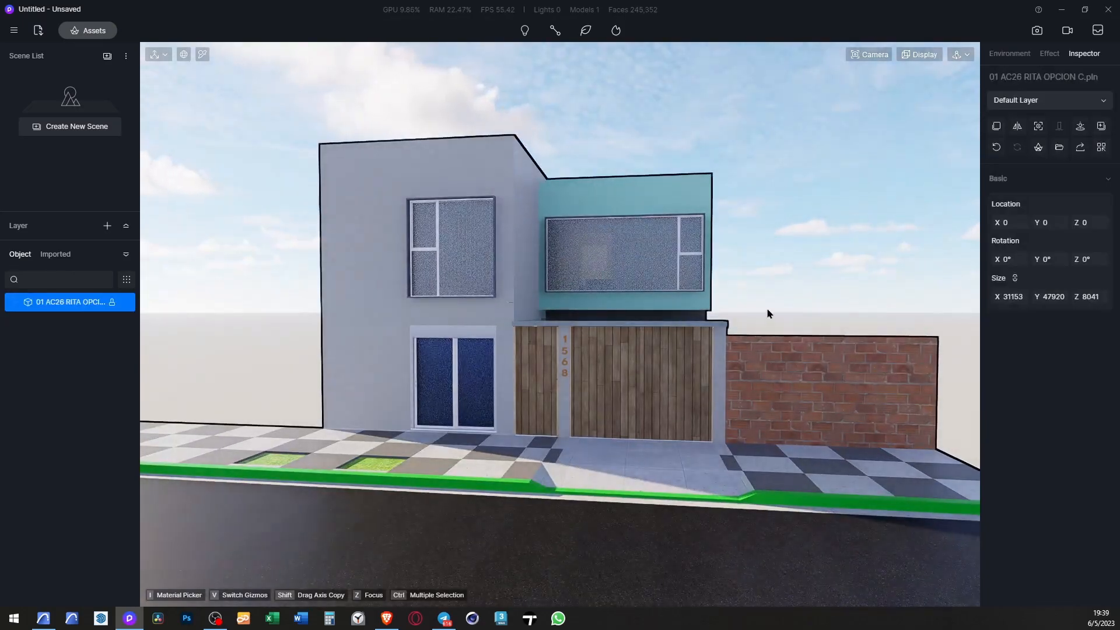
Step: Set the upper windows' clear glass to roughness 0 and transparency 0.8, and the ground-floor door's blue glass to roughness 0 and transparency 0.69
{"action": "scroll", "coordinate": [768, 313], "scroll_direction": "up", "scroll_amount": 5}
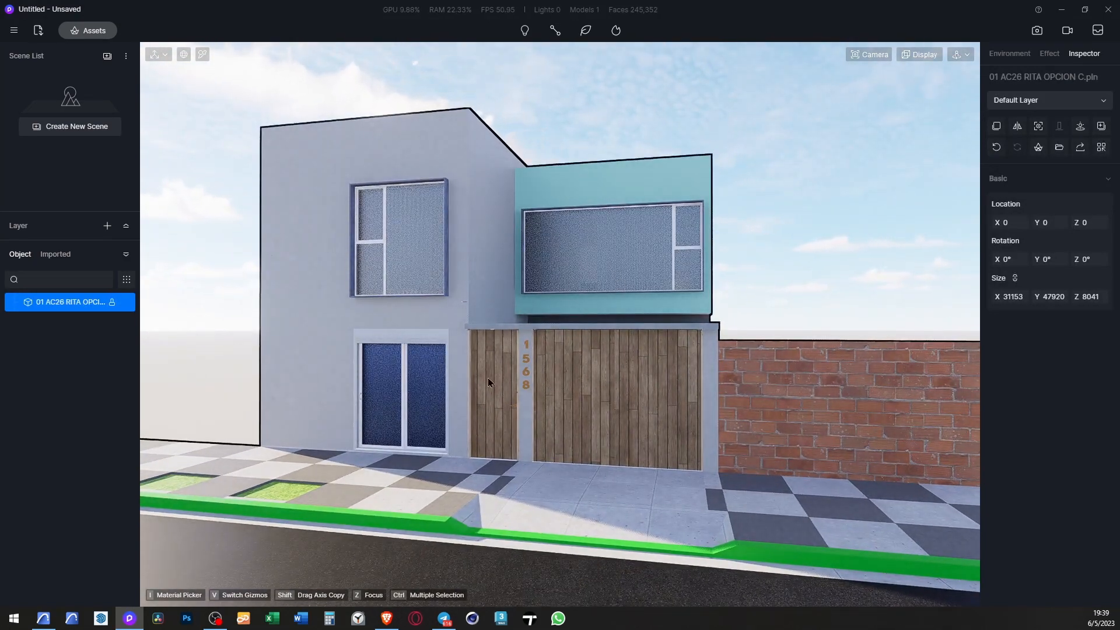
{"action": "scroll", "coordinate": [509, 407], "scroll_direction": "down", "scroll_amount": 3}
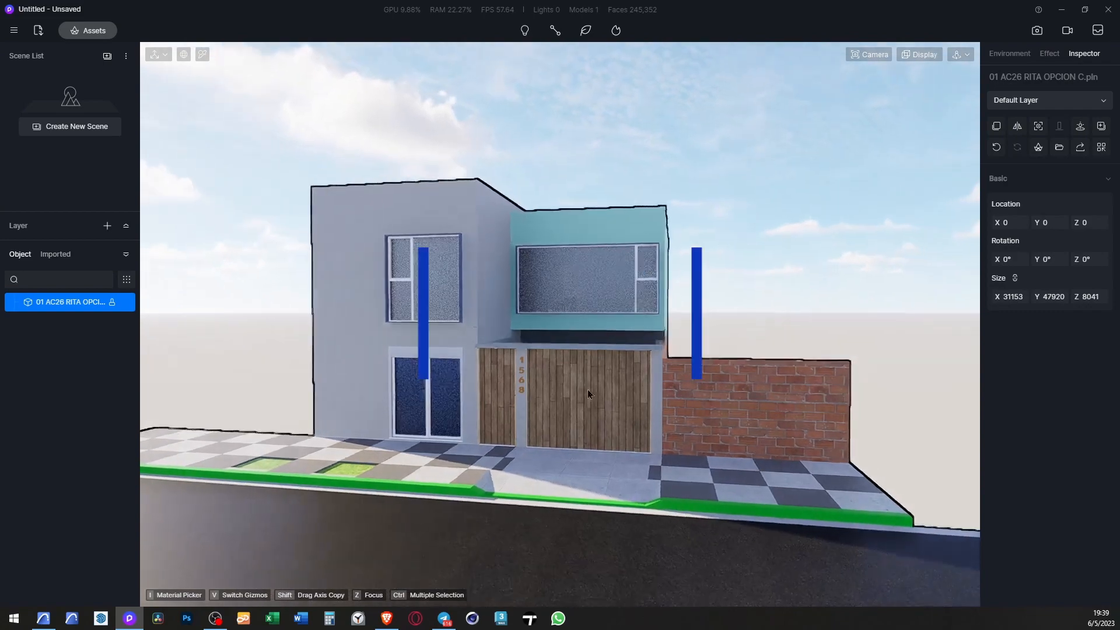
{"action": "middle_click_drag", "start_coordinate": [587, 389], "coordinate": [652, 316]}
{"action": "scroll", "coordinate": [513, 513], "scroll_direction": "up", "scroll_amount": 3}
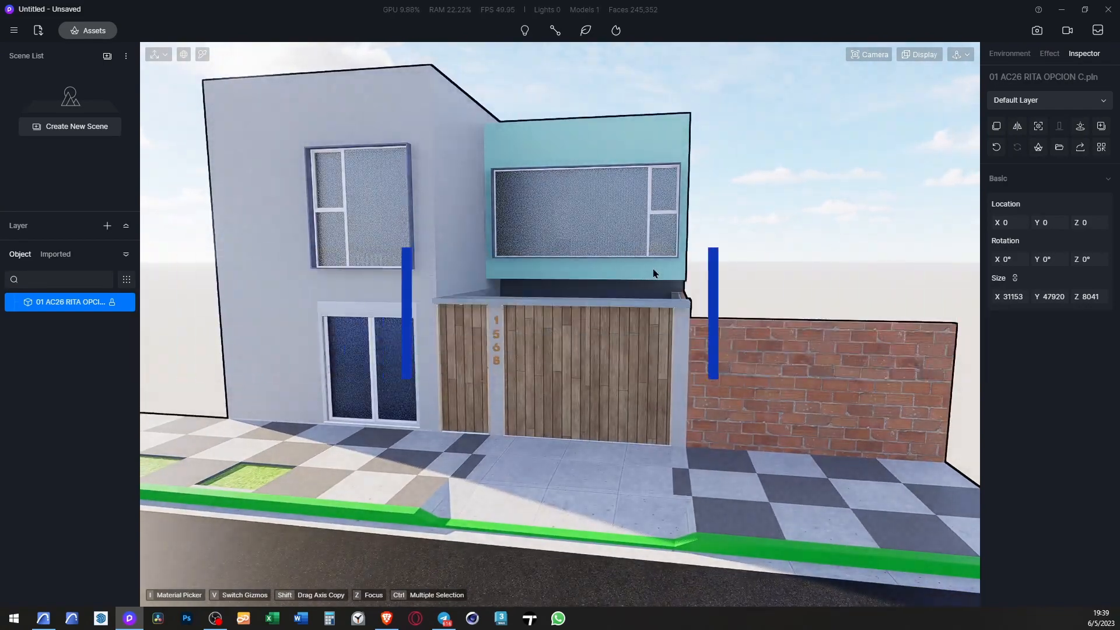
{"action": "key", "text": "i"}
{"action": "left_click", "coordinate": [588, 245]}
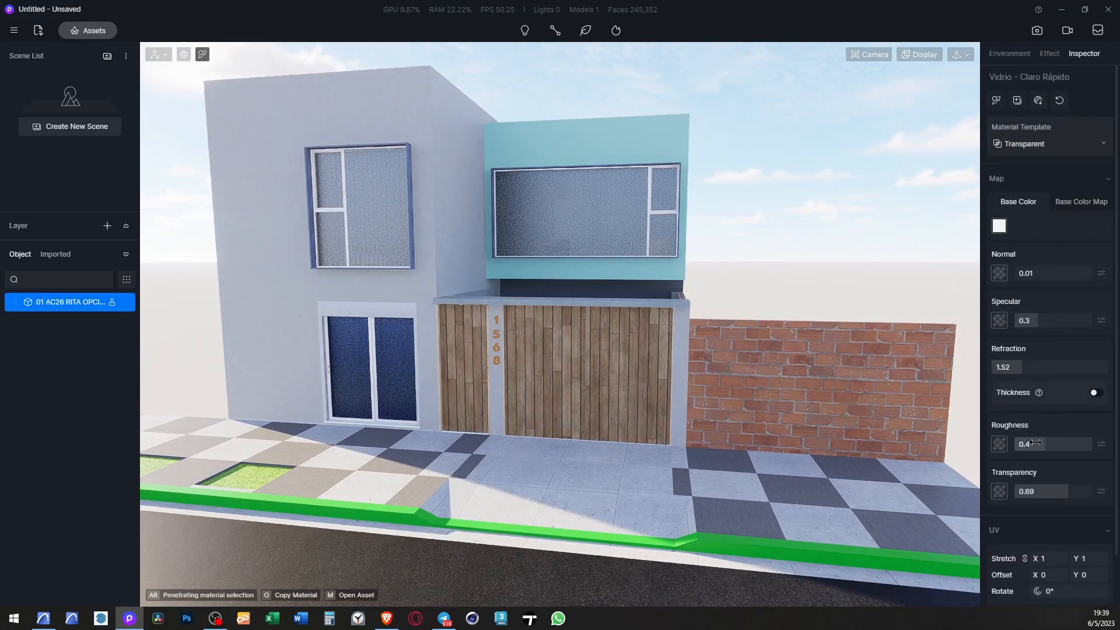
{"action": "left_click_drag", "start_coordinate": [1034, 443], "coordinate": [987, 460]}
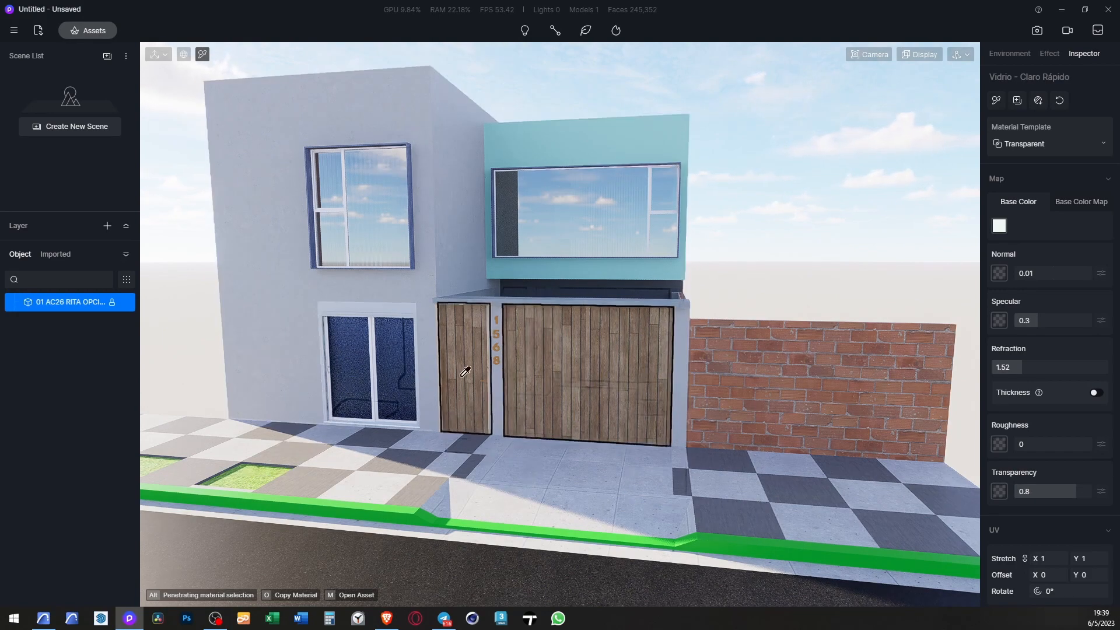
{"action": "left_click", "coordinate": [392, 365]}
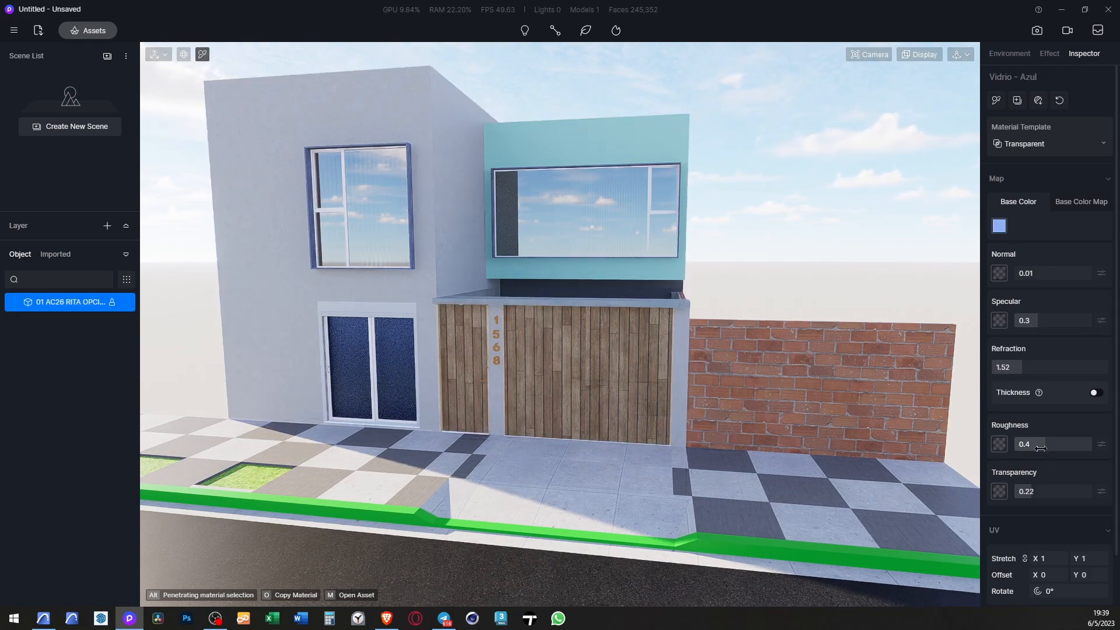
{"action": "left_click_drag", "start_coordinate": [1043, 446], "coordinate": [998, 454]}
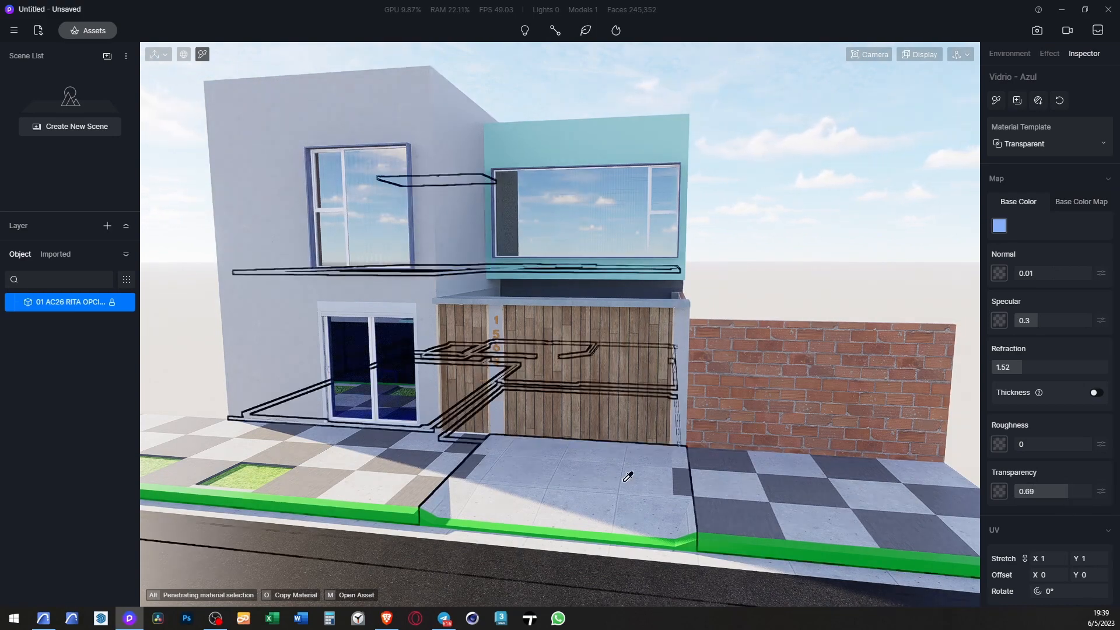
Step: Copy the driveway ramp's Hormigón - 02 concrete material onto the dark tiles of the checkered sidewalk
{"action": "middle_click_drag", "start_coordinate": [543, 340], "coordinate": [554, 493]}
{"action": "scroll", "coordinate": [684, 299], "scroll_direction": "down", "scroll_amount": 5}
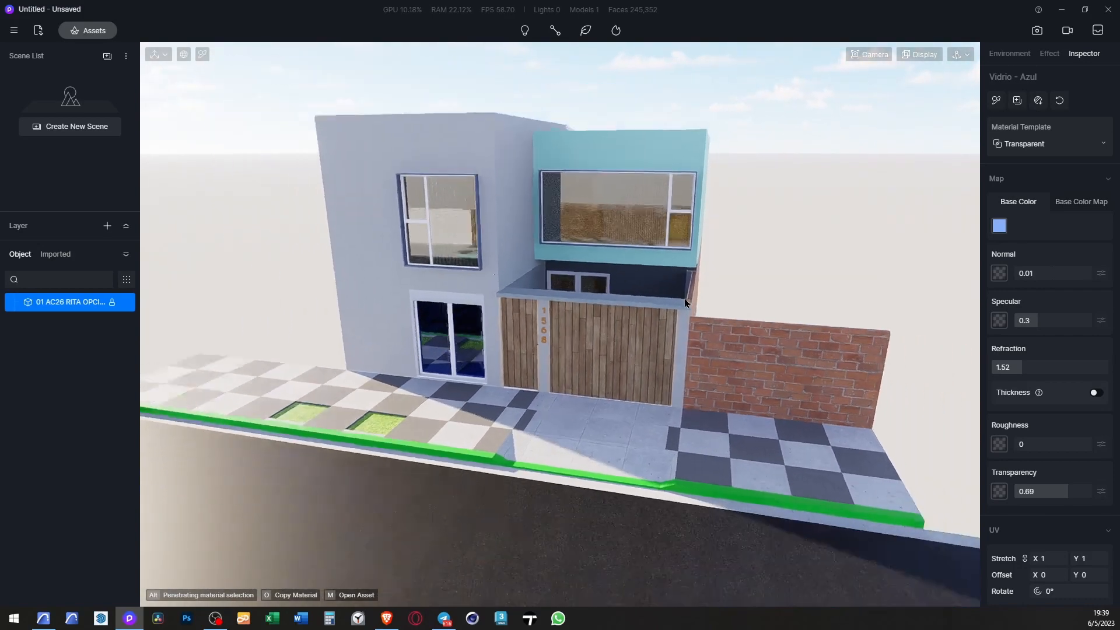
{"action": "scroll", "coordinate": [629, 374], "scroll_direction": "up", "scroll_amount": 4}
{"action": "scroll", "coordinate": [527, 341], "scroll_direction": "up", "scroll_amount": 2}
{"action": "middle_click_drag", "start_coordinate": [526, 340], "coordinate": [595, 479]}
{"action": "scroll", "coordinate": [587, 345], "scroll_direction": "down", "scroll_amount": 3}
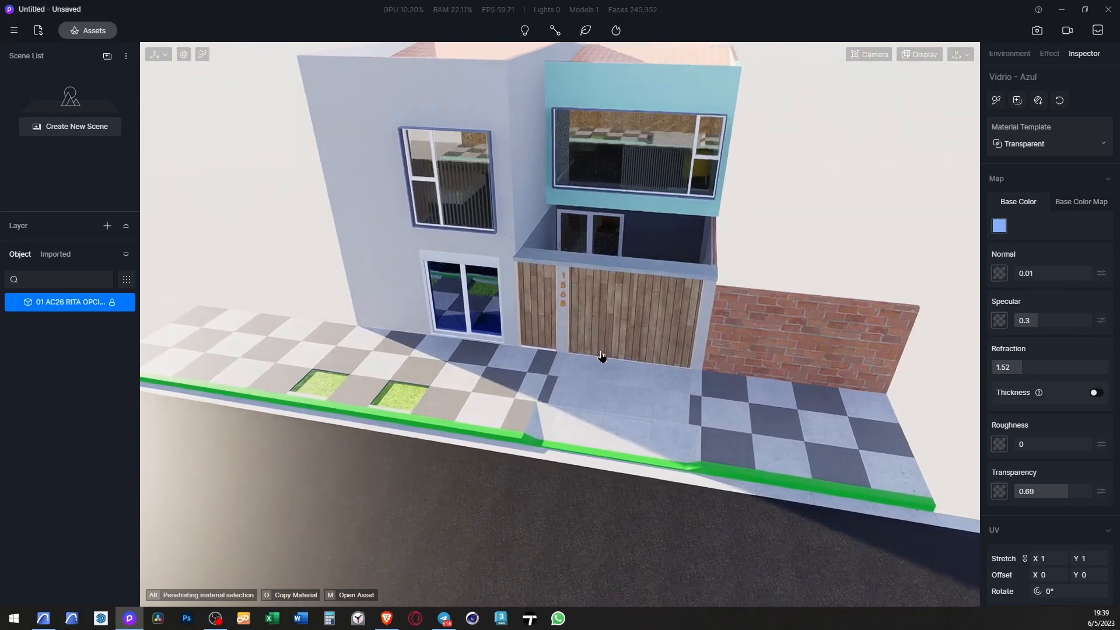
{"action": "middle_click_drag", "start_coordinate": [605, 360], "coordinate": [652, 230]}
{"action": "scroll", "coordinate": [620, 276], "scroll_direction": "up", "scroll_amount": 4}
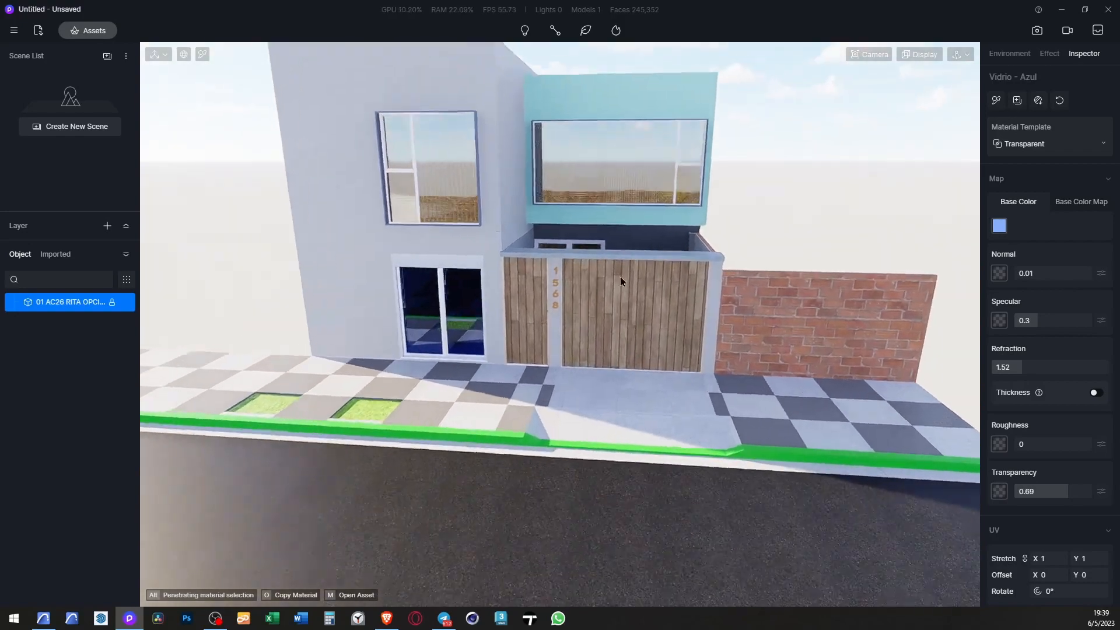
{"action": "middle_click_drag", "start_coordinate": [601, 372], "coordinate": [632, 417]}
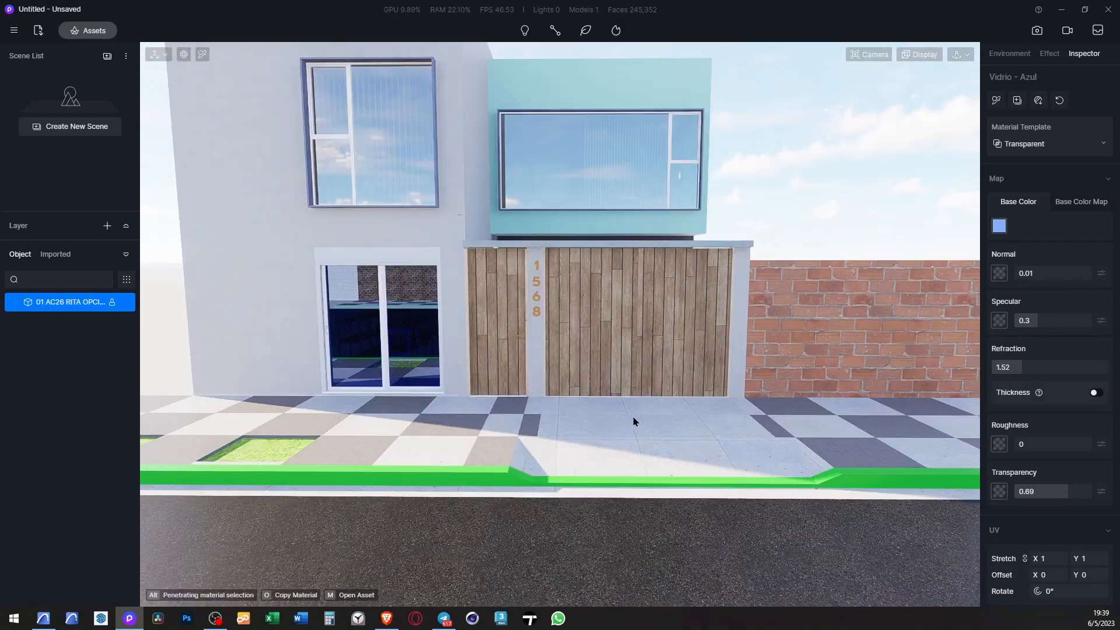
{"action": "left_click", "coordinate": [671, 415]}
{"action": "left_click", "coordinate": [996, 100]}
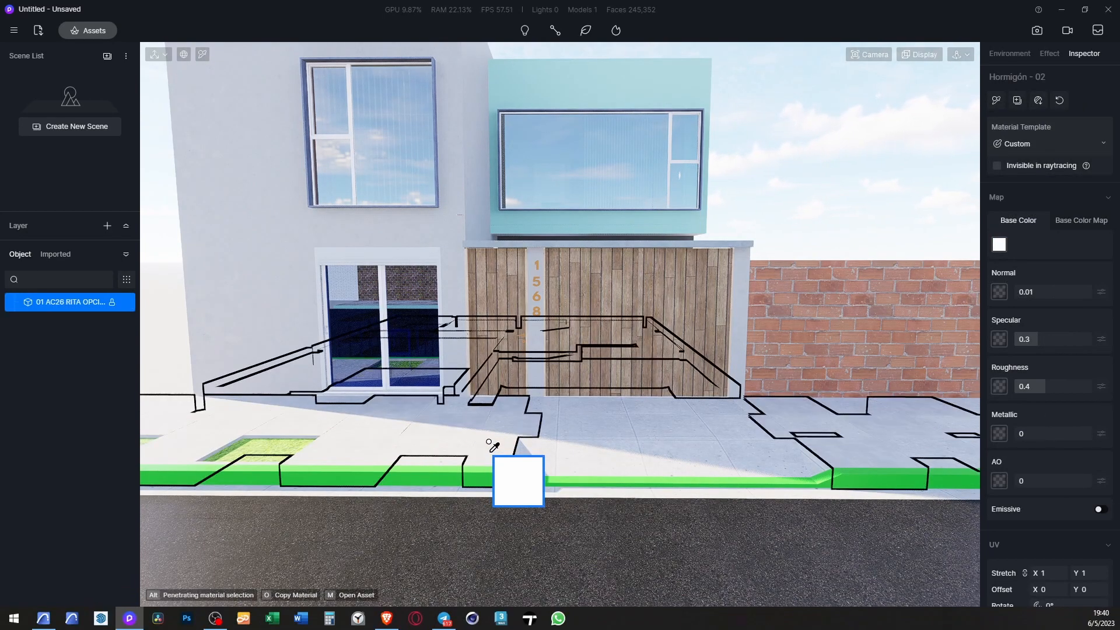
{"action": "left_click", "coordinate": [841, 174]}
{"action": "left_click", "coordinate": [840, 174]}
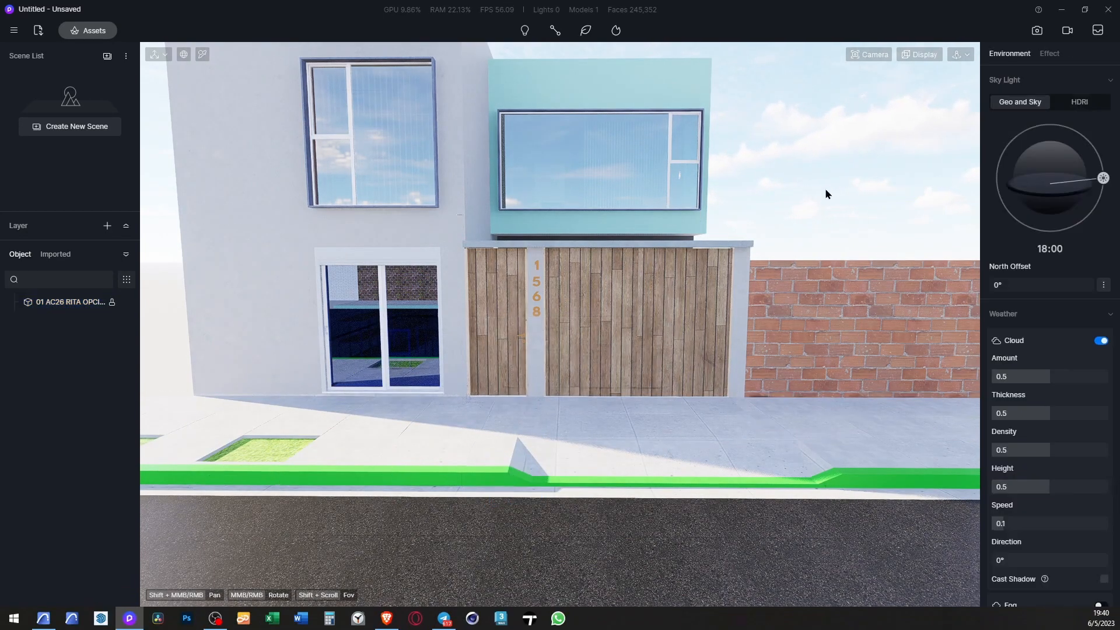
Step: Inspect the material of the white porcelain floor beside the sofa inside the house
{"action": "middle_click_drag", "start_coordinate": [612, 292], "coordinate": [445, 368]}
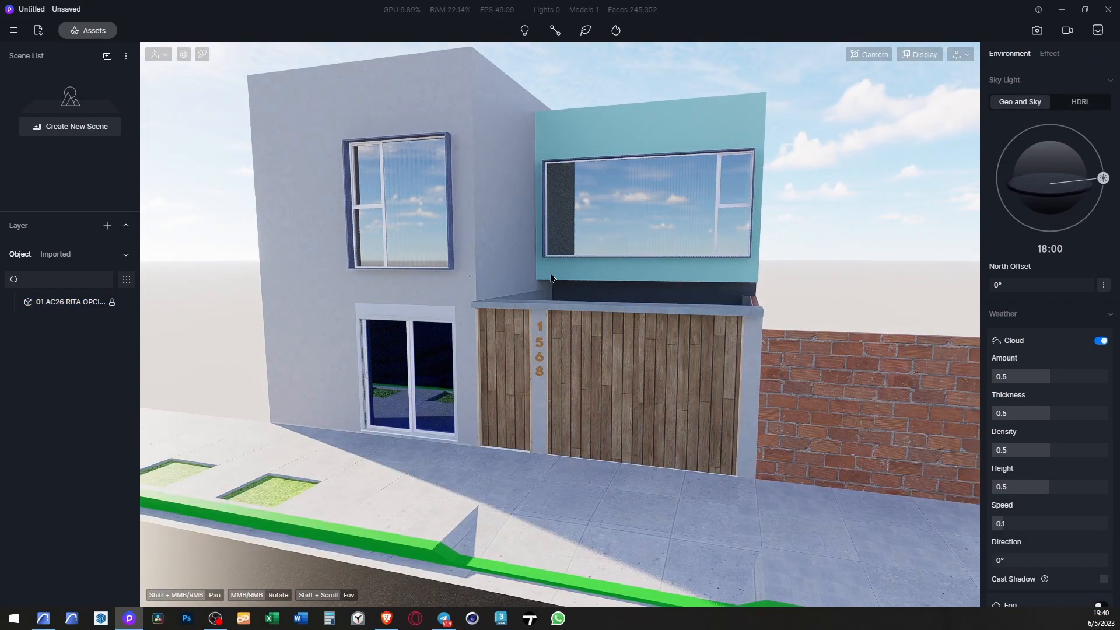
{"action": "scroll", "coordinate": [551, 278], "scroll_direction": "down", "scroll_amount": 5}
{"action": "middle_click_drag", "start_coordinate": [630, 267], "coordinate": [586, 560], "text": "shift"}
{"action": "scroll", "coordinate": [676, 428], "scroll_direction": "up", "scroll_amount": 4}
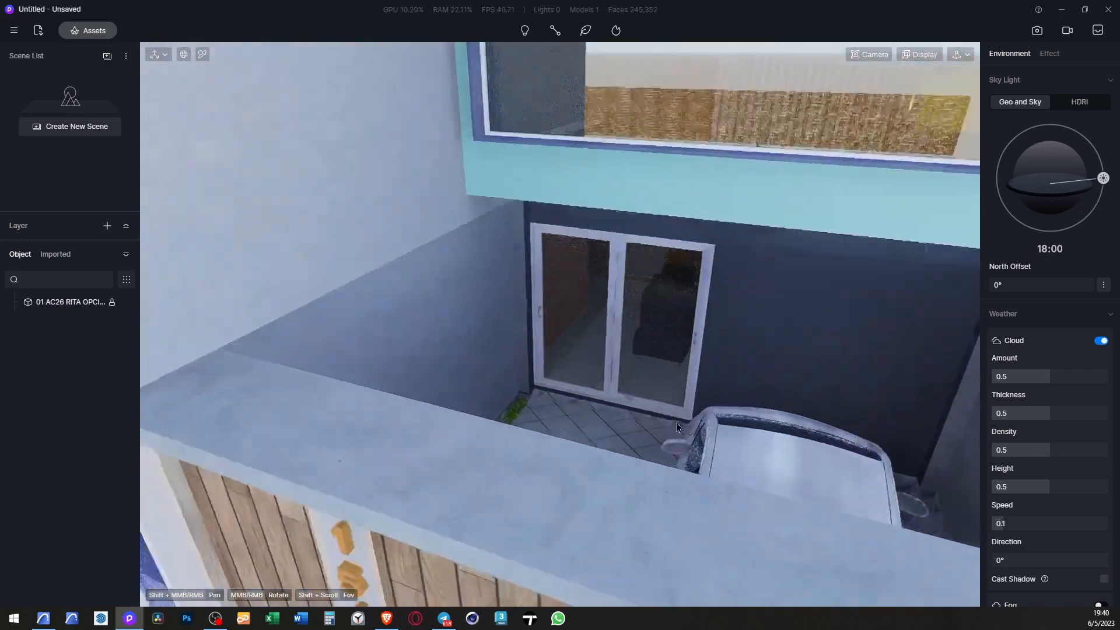
{"action": "scroll", "coordinate": [626, 237], "scroll_direction": "up", "scroll_amount": 10}
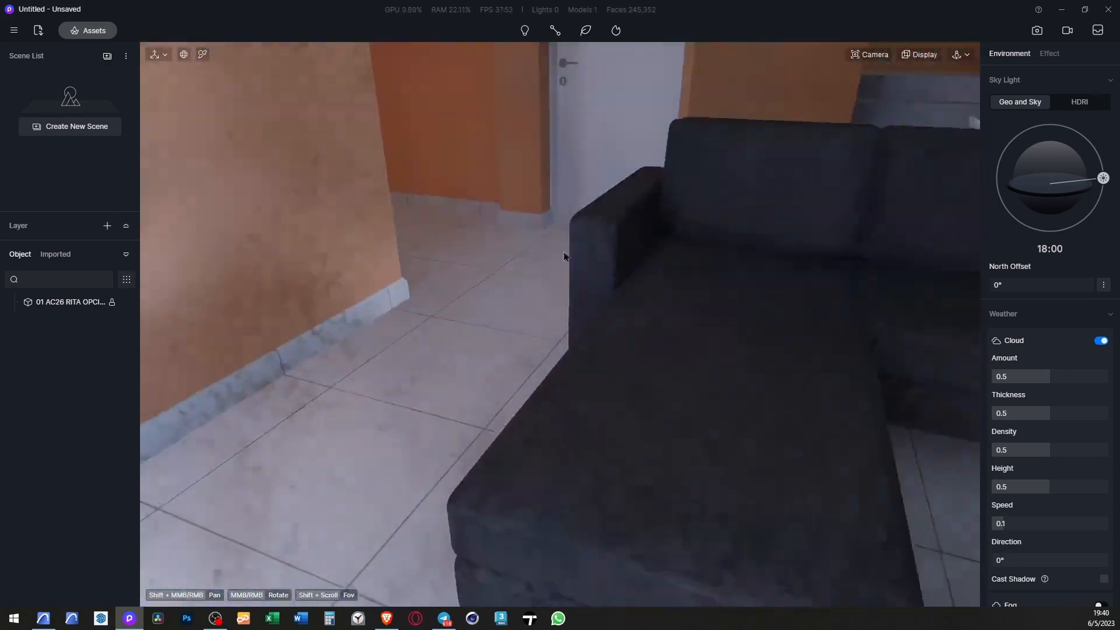
{"action": "left_click", "coordinate": [527, 310]}
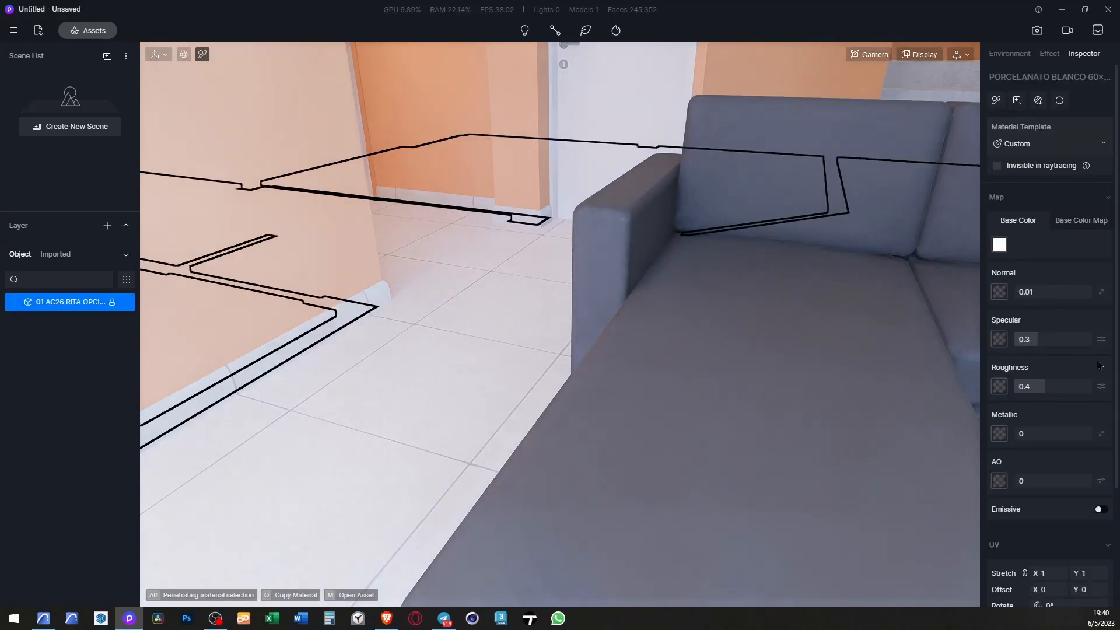
Step: Copy the Hormigón - 03 26 concrete material from the cap above the wooden gate onto the green sidewalk curb
{"action": "scroll", "coordinate": [687, 333], "scroll_direction": "down", "scroll_amount": 12}
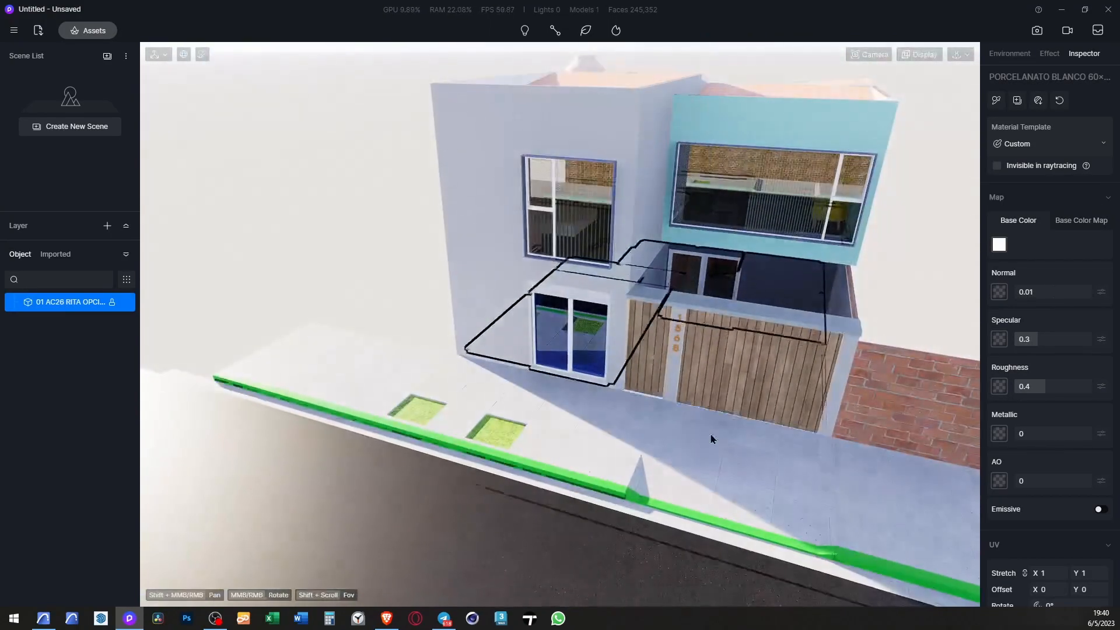
{"action": "middle_click_drag", "start_coordinate": [698, 448], "coordinate": [869, 321]}
{"action": "scroll", "coordinate": [869, 320], "scroll_direction": "up", "scroll_amount": 6}
{"action": "middle_click_drag", "start_coordinate": [810, 357], "coordinate": [677, 422], "text": "shift"}
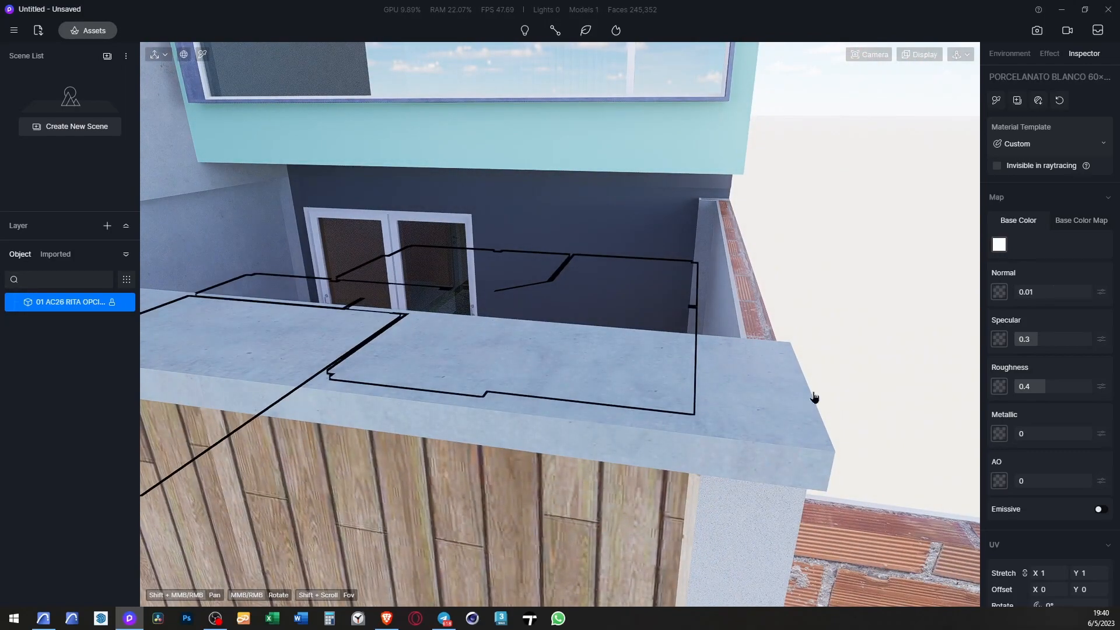
{"action": "left_click", "coordinate": [845, 411]}
{"action": "left_click", "coordinate": [757, 431]}
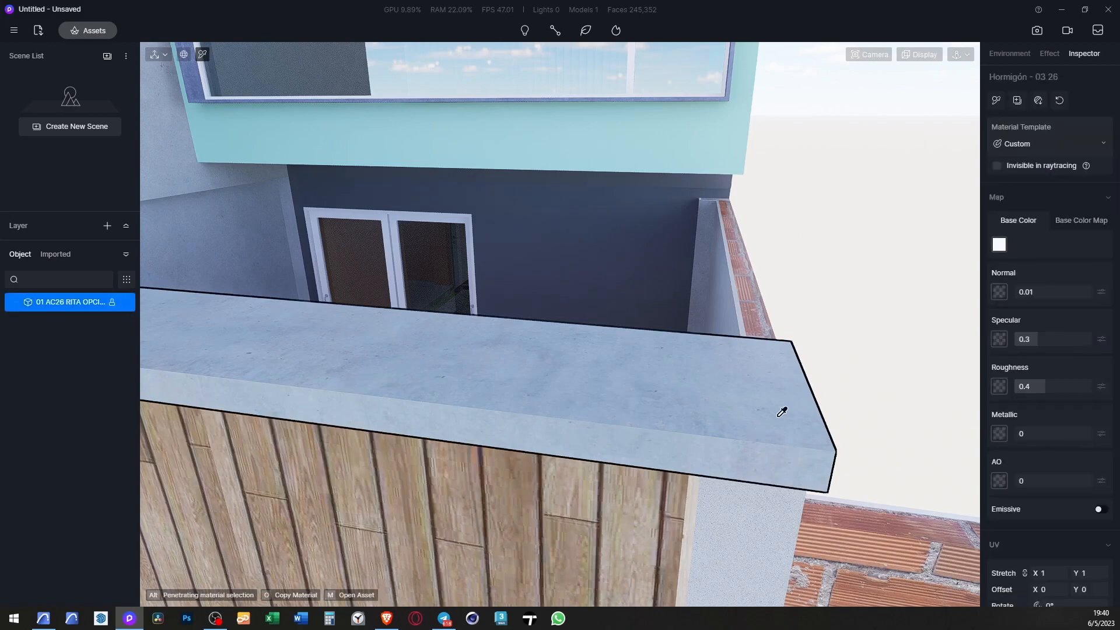
{"action": "left_click", "coordinate": [1000, 103]}
{"action": "scroll", "coordinate": [770, 239], "scroll_direction": "down", "scroll_amount": 7}
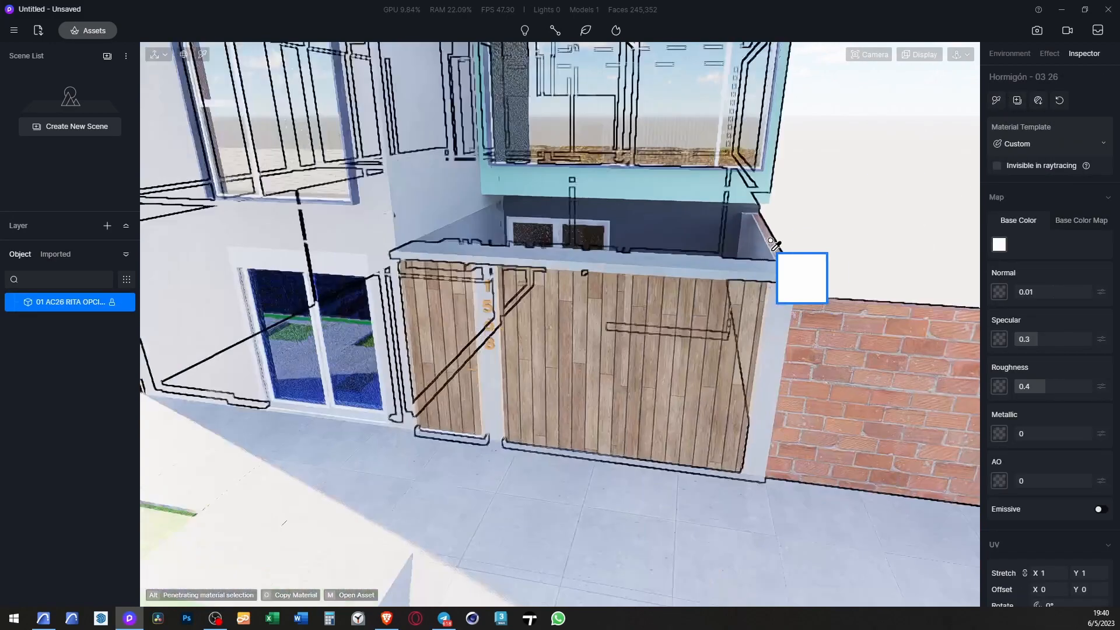
{"action": "scroll", "coordinate": [717, 311], "scroll_direction": "up", "scroll_amount": 3}
{"action": "scroll", "coordinate": [832, 409], "scroll_direction": "up", "scroll_amount": 3}
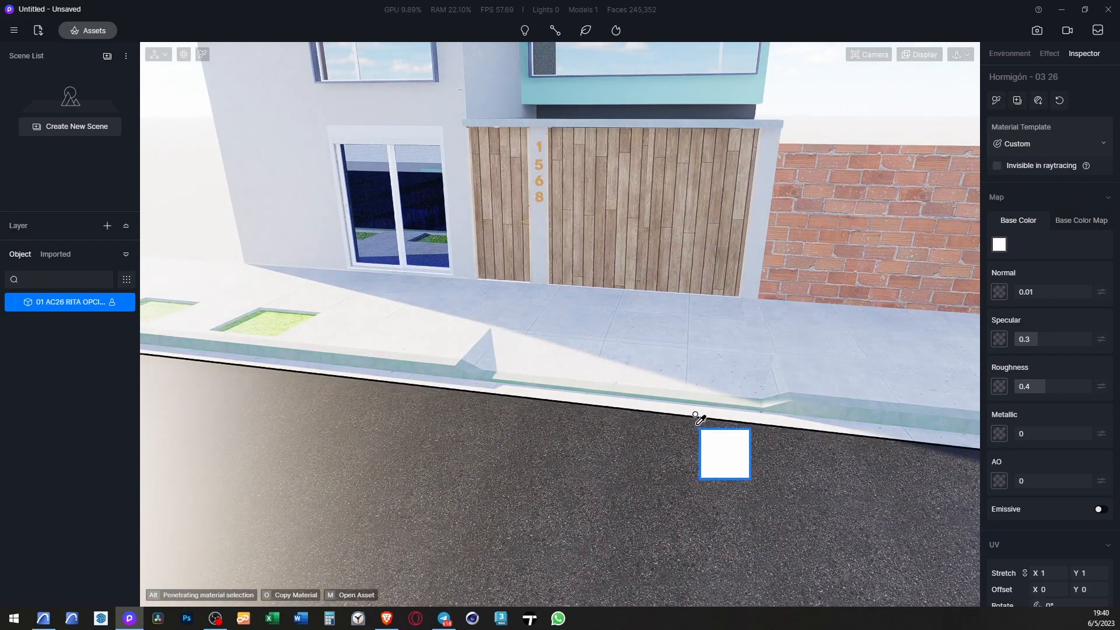
{"action": "key", "text": "Escape"}
Step: Examine the roofs and layout of the house in the top view, return to the perspective view and deselect the model
{"action": "middle_click_drag", "start_coordinate": [738, 388], "coordinate": [676, 455], "text": "shift"}
{"action": "middle_click_drag", "start_coordinate": [515, 460], "coordinate": [852, 495], "text": "shift"}
{"action": "scroll", "coordinate": [169, 460], "scroll_direction": "down", "scroll_amount": 4}
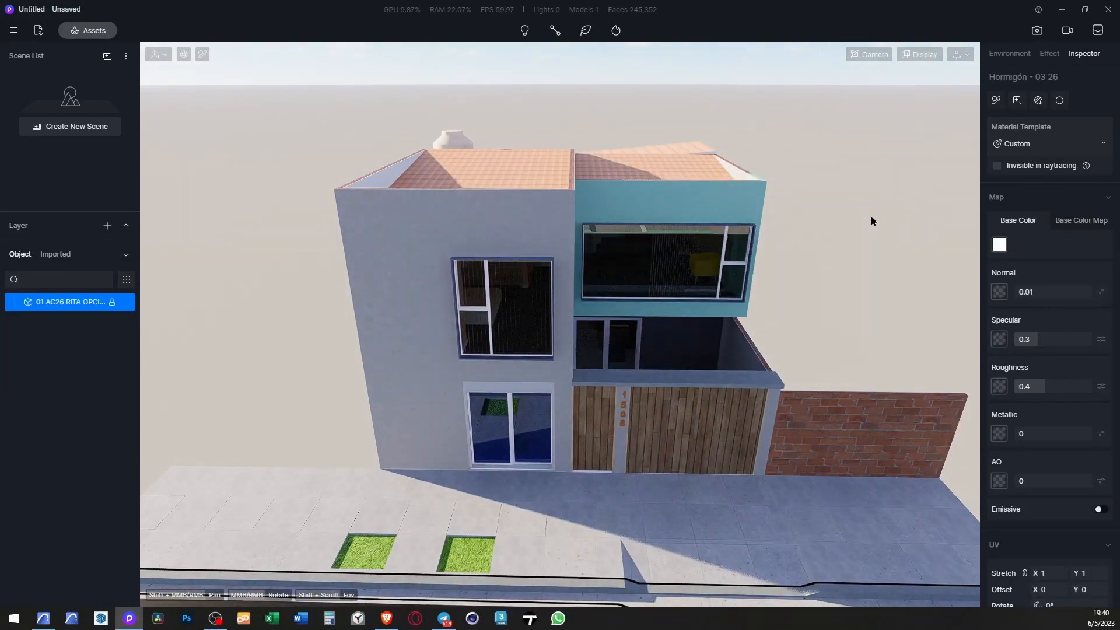
{"action": "key", "text": "5"}
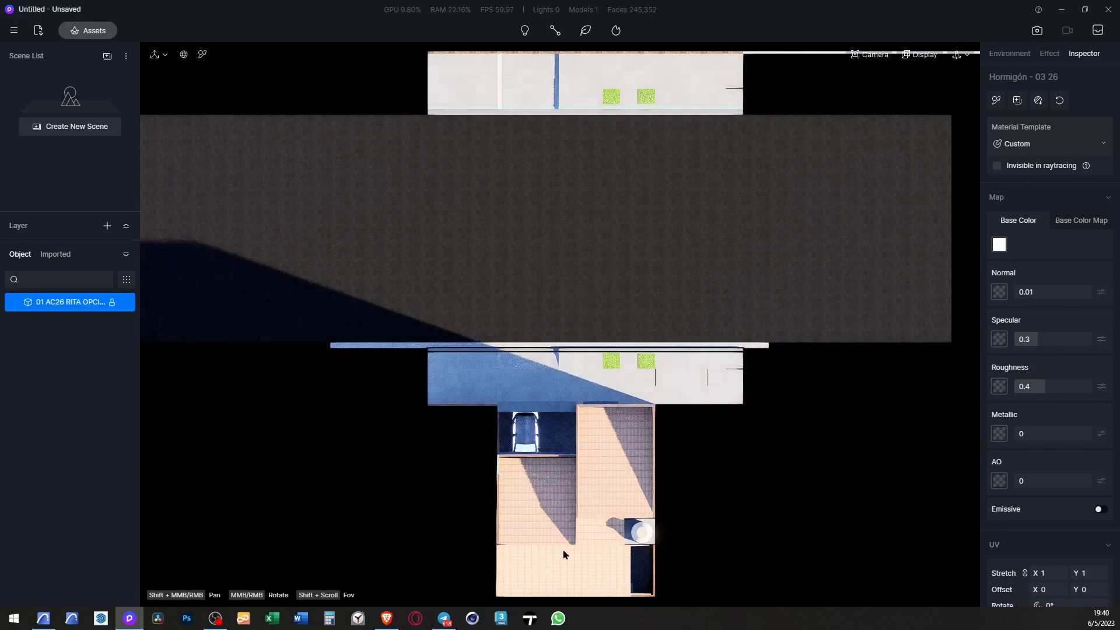
{"action": "scroll", "coordinate": [570, 520], "scroll_direction": "up", "scroll_amount": 4}
{"action": "scroll", "coordinate": [623, 513], "scroll_direction": "up", "scroll_amount": 2}
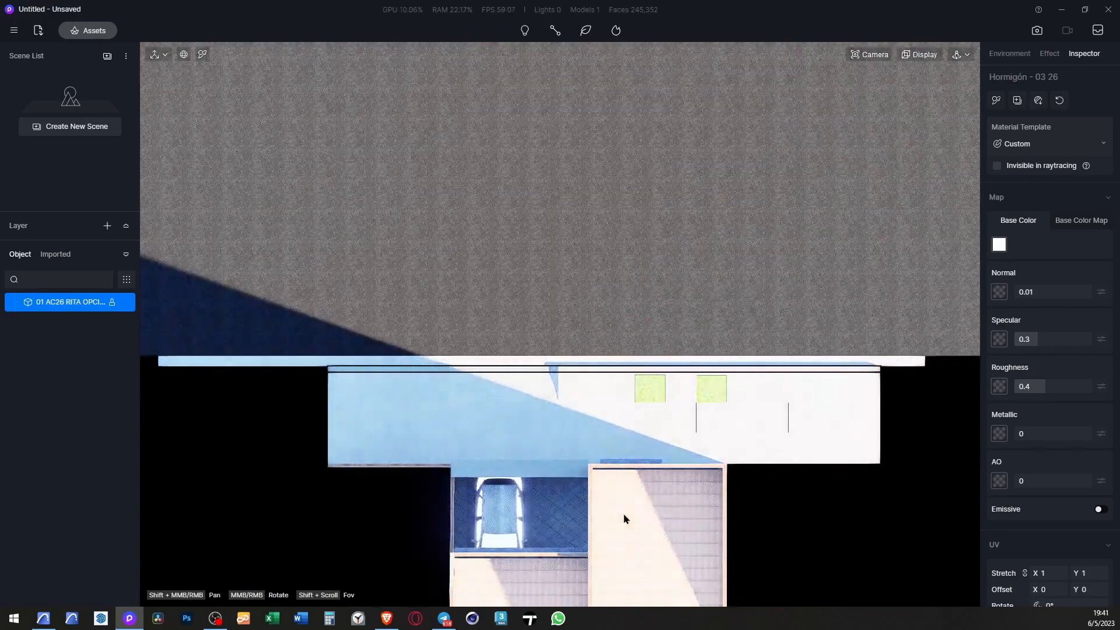
{"action": "scroll", "coordinate": [624, 517], "scroll_direction": "down", "scroll_amount": 2}
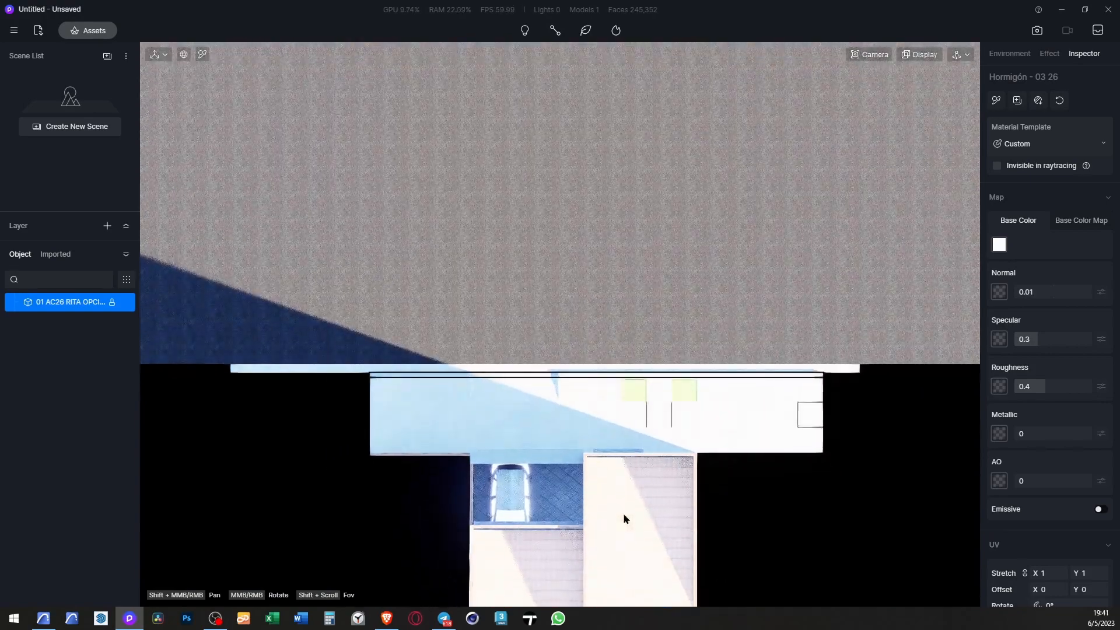
{"action": "key", "text": "s"}
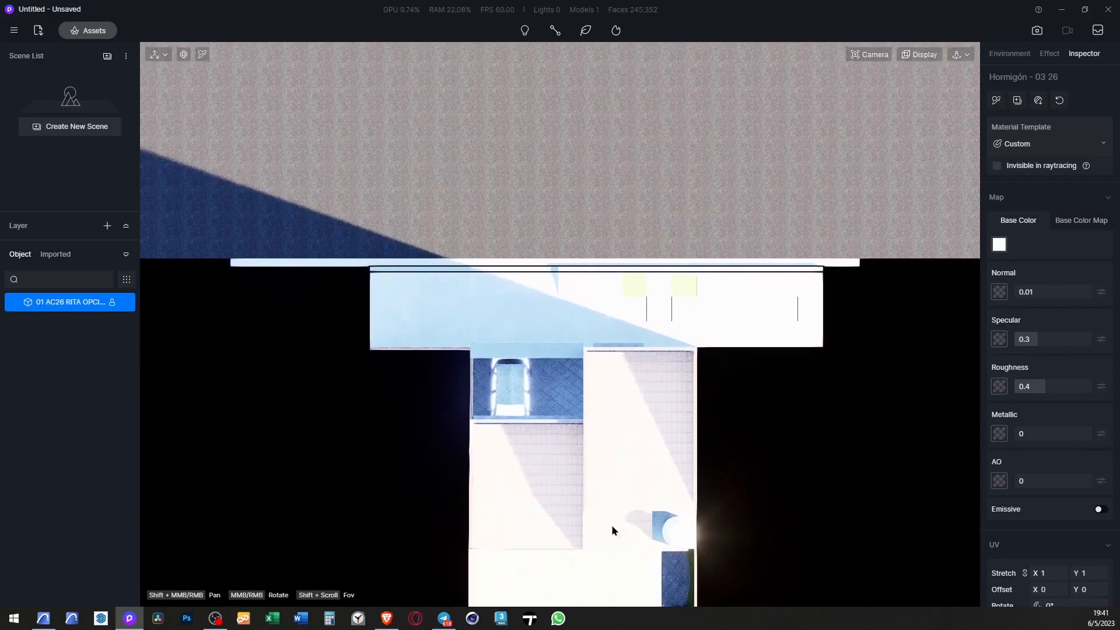
{"action": "scroll", "coordinate": [607, 556], "scroll_direction": "up", "scroll_amount": 2}
{"action": "key", "text": "s"}
{"action": "scroll", "coordinate": [607, 555], "scroll_direction": "up", "scroll_amount": 4}
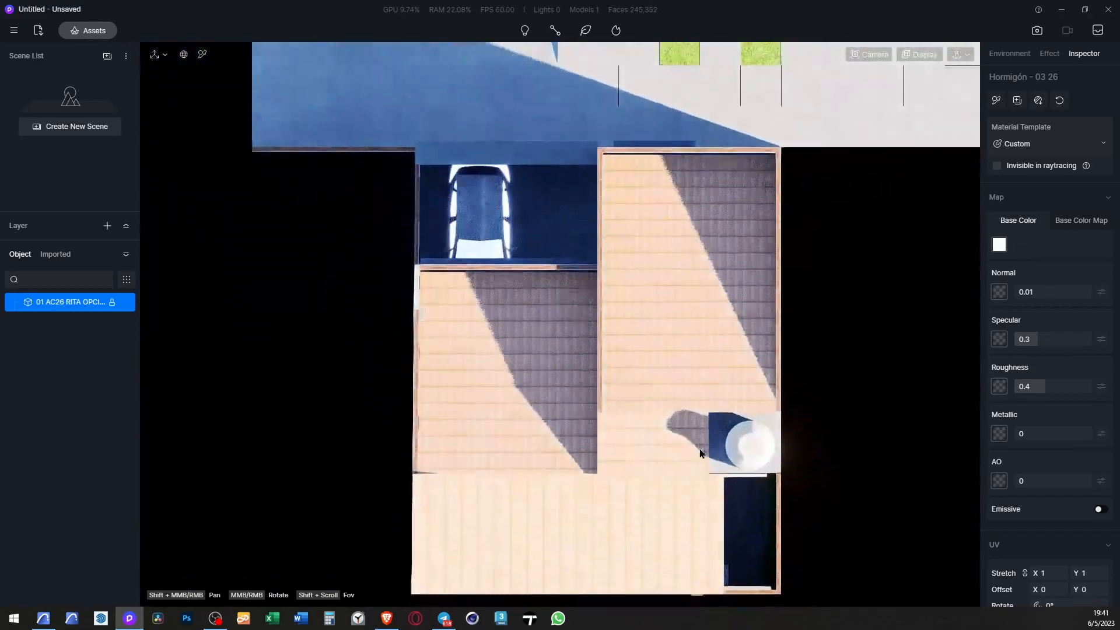
{"action": "scroll", "coordinate": [706, 446], "scroll_direction": "up", "scroll_amount": 2}
{"action": "left_click", "coordinate": [871, 55]}
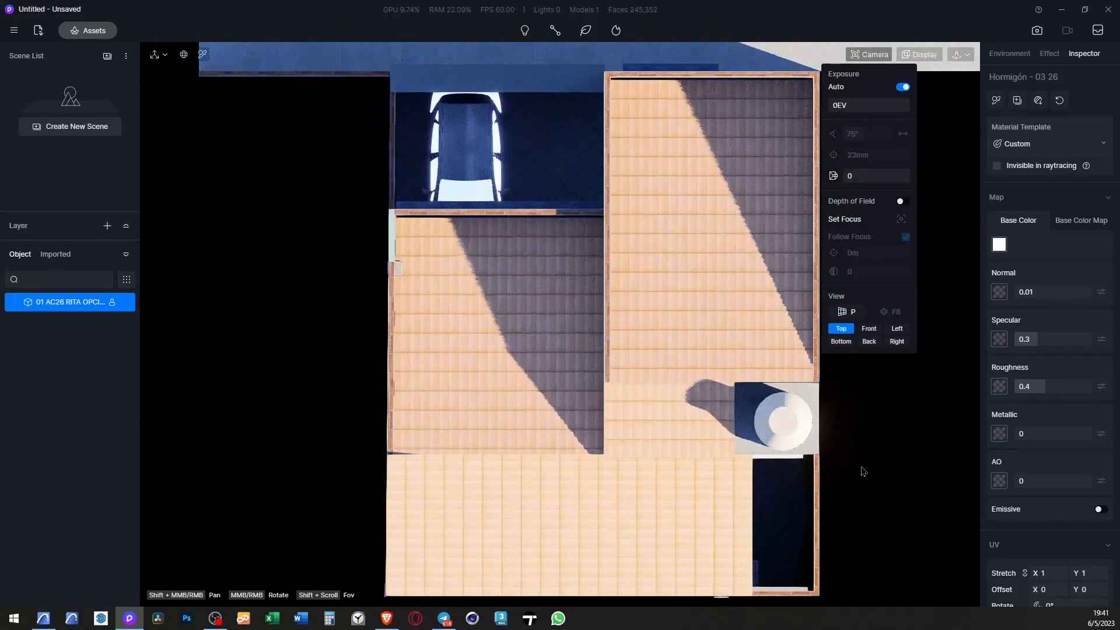
{"action": "key", "text": "p"}
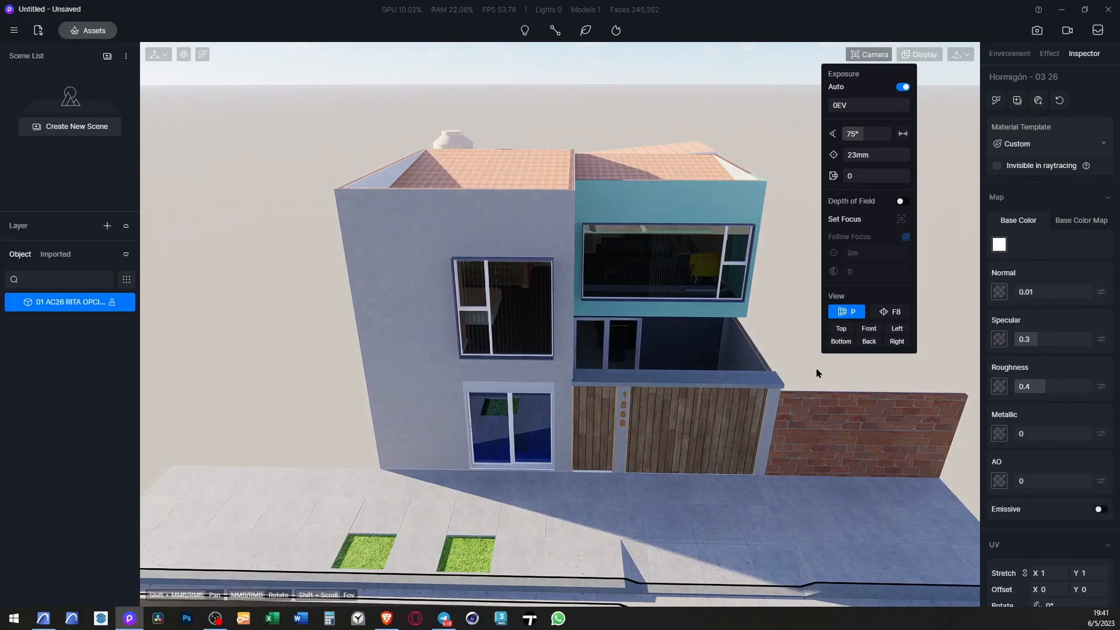
{"action": "left_click", "coordinate": [816, 373]}
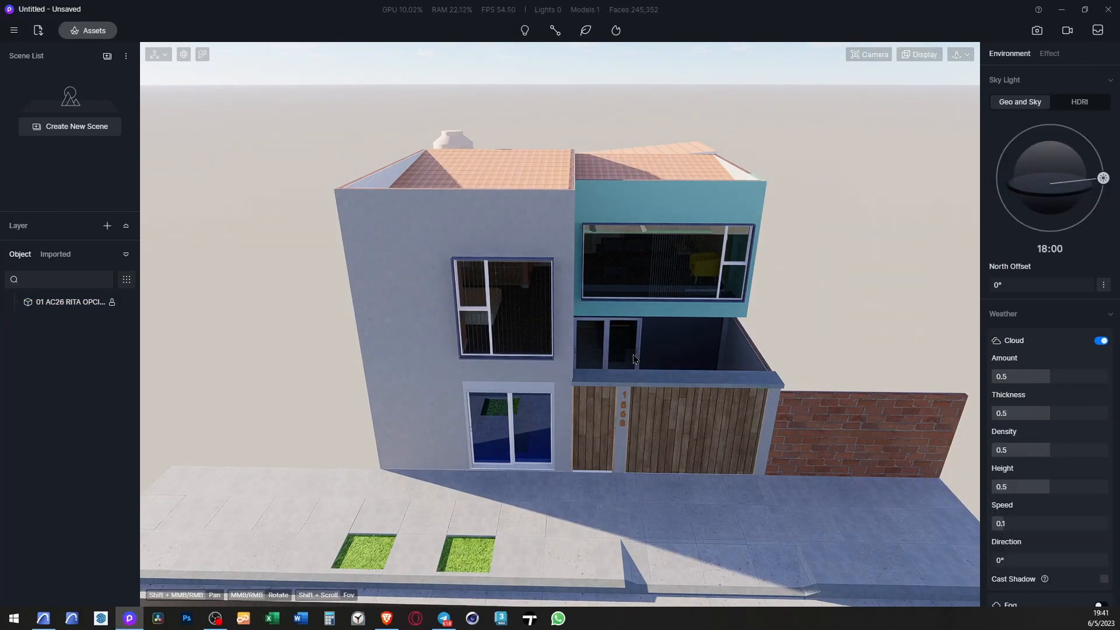
Step: Set the metallic value of the upper windows' Metal - Hierro frame material to 1
{"action": "middle_click_drag", "start_coordinate": [635, 359], "coordinate": [372, 195]}
{"action": "scroll", "coordinate": [572, 267], "scroll_direction": "up", "scroll_amount": 3}
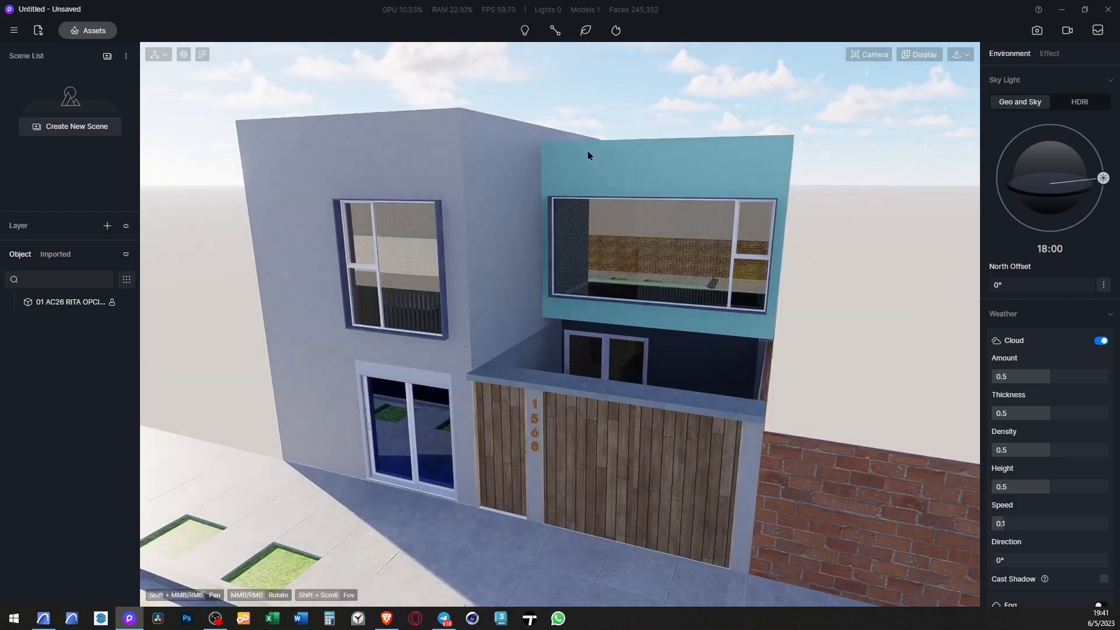
{"action": "scroll", "coordinate": [415, 230], "scroll_direction": "up", "scroll_amount": 3}
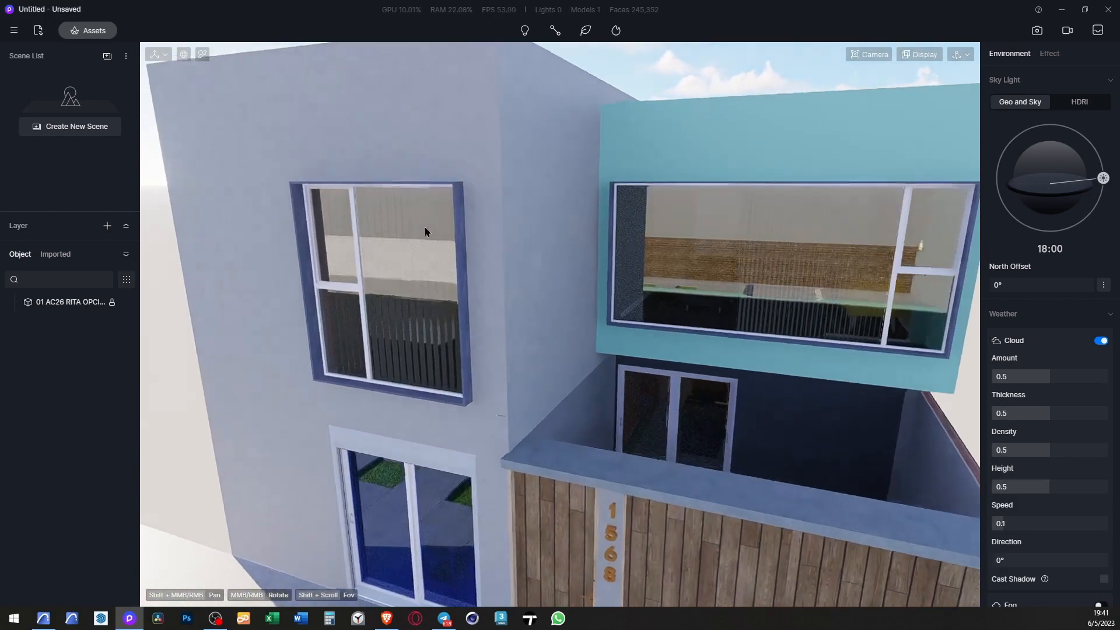
{"action": "left_click", "coordinate": [477, 264]}
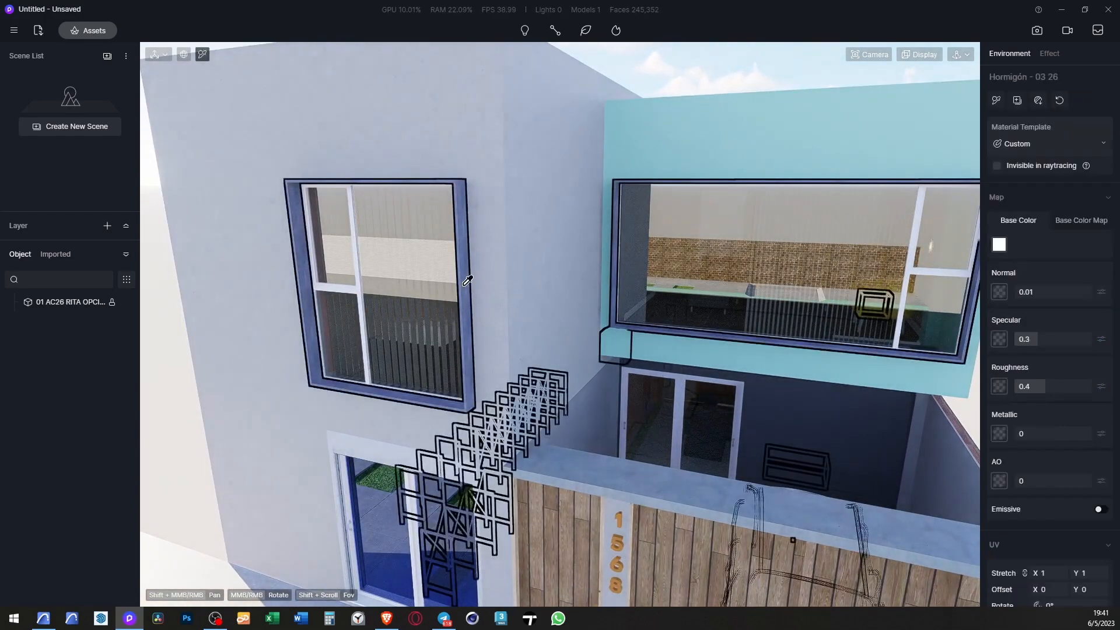
{"action": "left_click_drag", "start_coordinate": [1050, 436], "coordinate": [1017, 436]}
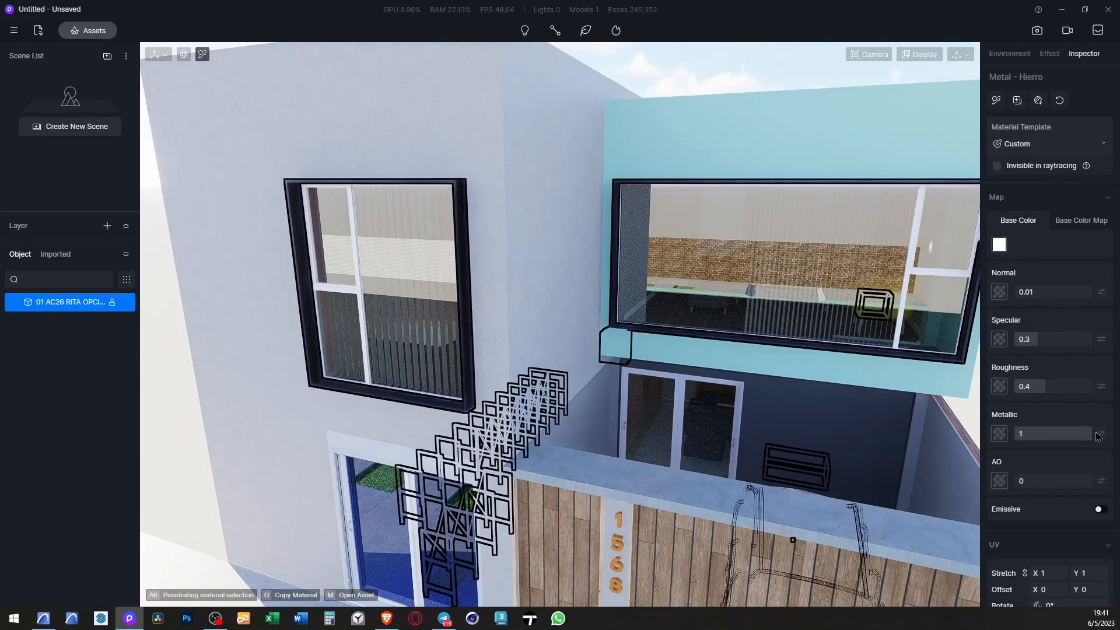
Step: Darken the base color of the facade's REVOQUE DE CEMENTO material to grey with HSV value 66, and deselect it
{"action": "left_click", "coordinate": [388, 105]}
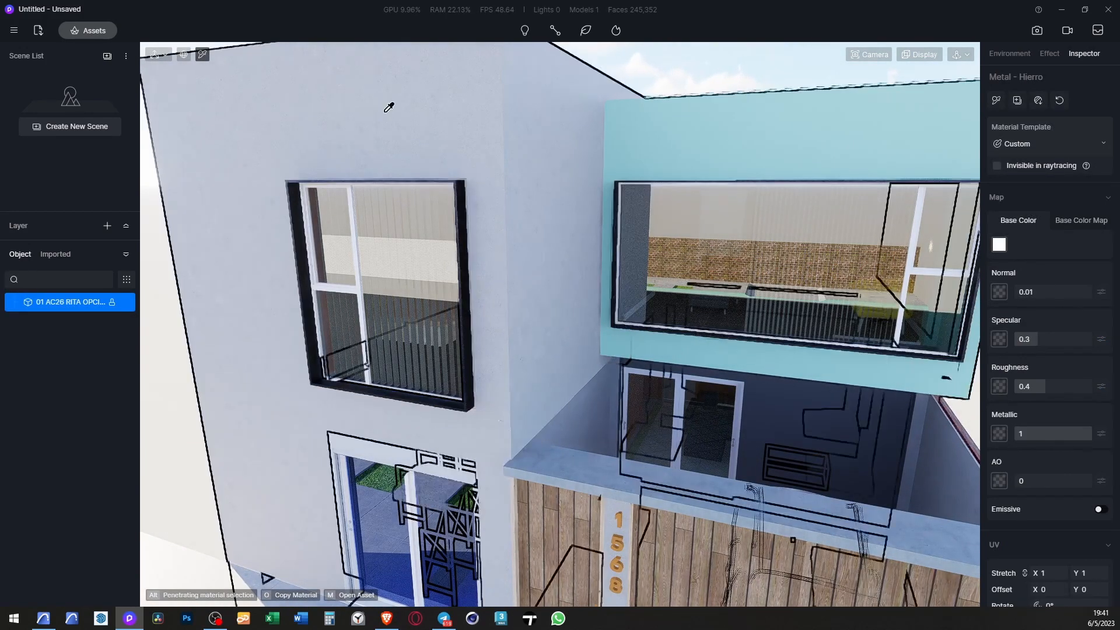
{"action": "left_click", "coordinate": [999, 244]}
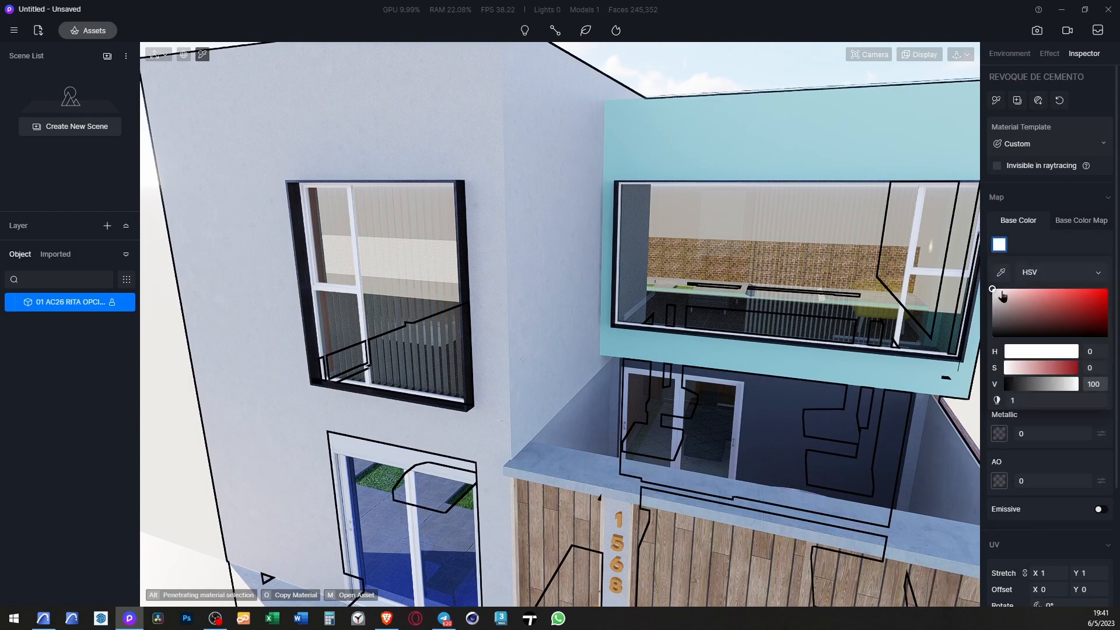
{"action": "mouse_move", "coordinate": [993, 290]}
{"action": "left_mouse_down"}
{"action": "mouse_move", "coordinate": [989, 314]}
{"action": "mouse_move", "coordinate": [992, 305]}
{"action": "left_mouse_up"}
{"action": "scroll", "coordinate": [520, 407], "scroll_direction": "down", "scroll_amount": 5}
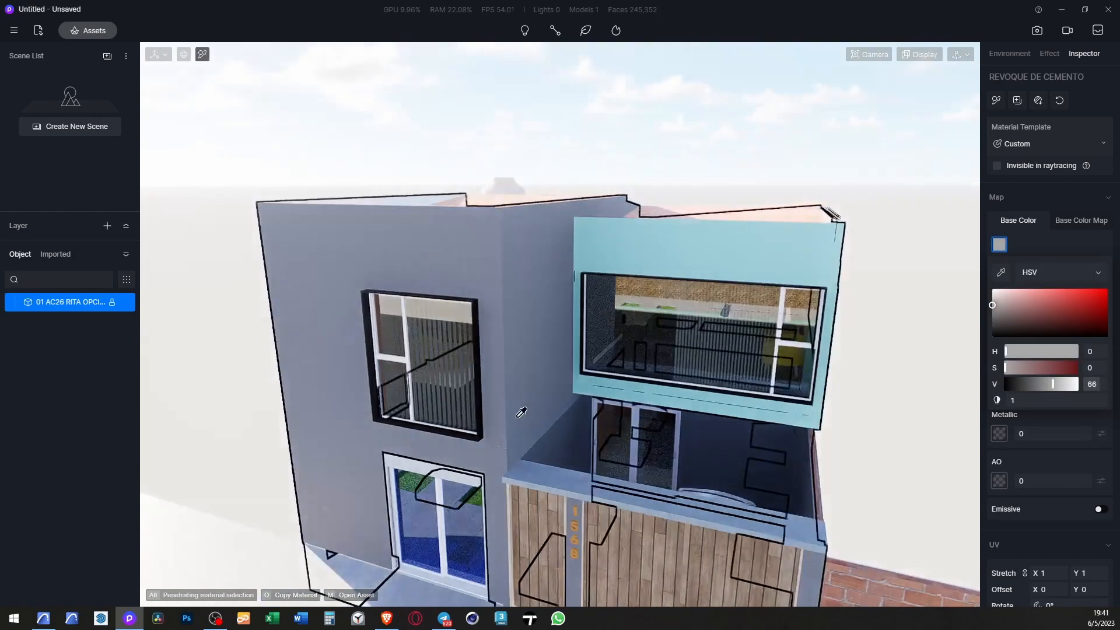
{"action": "scroll", "coordinate": [563, 404], "scroll_direction": "up", "scroll_amount": 5}
{"action": "key", "text": "Escape"}
Step: Examine the front facade, its window frames and the wooden gate from several angles and distances
{"action": "middle_click_drag", "start_coordinate": [544, 473], "coordinate": [416, 511], "text": "shift"}
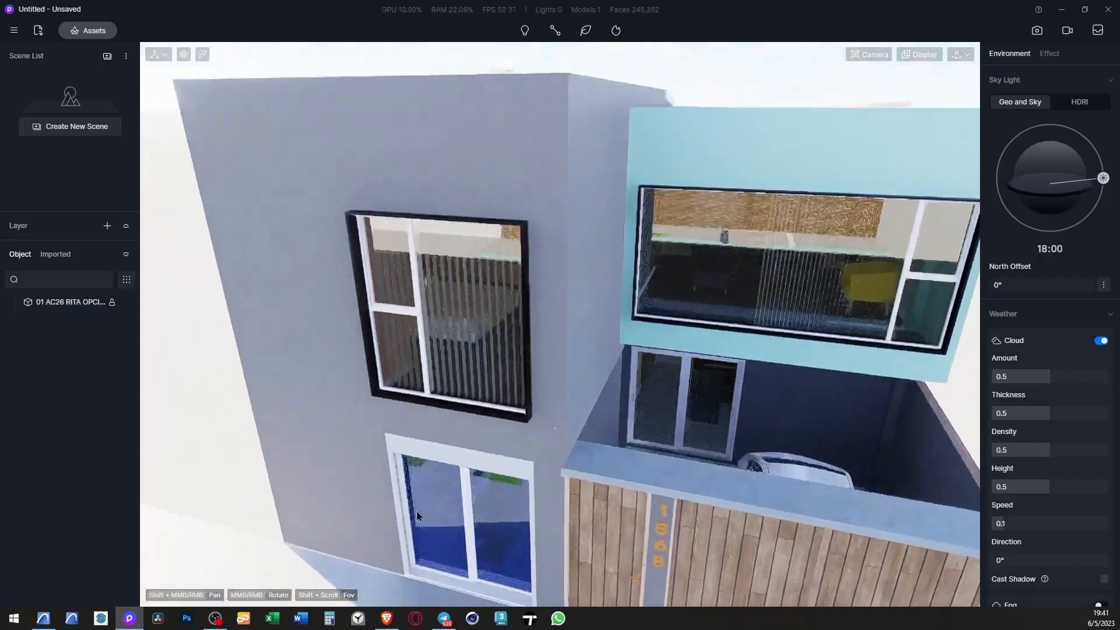
{"action": "scroll", "coordinate": [193, 395], "scroll_direction": "down", "scroll_amount": 5}
{"action": "scroll", "coordinate": [586, 519], "scroll_direction": "up", "scroll_amount": 5}
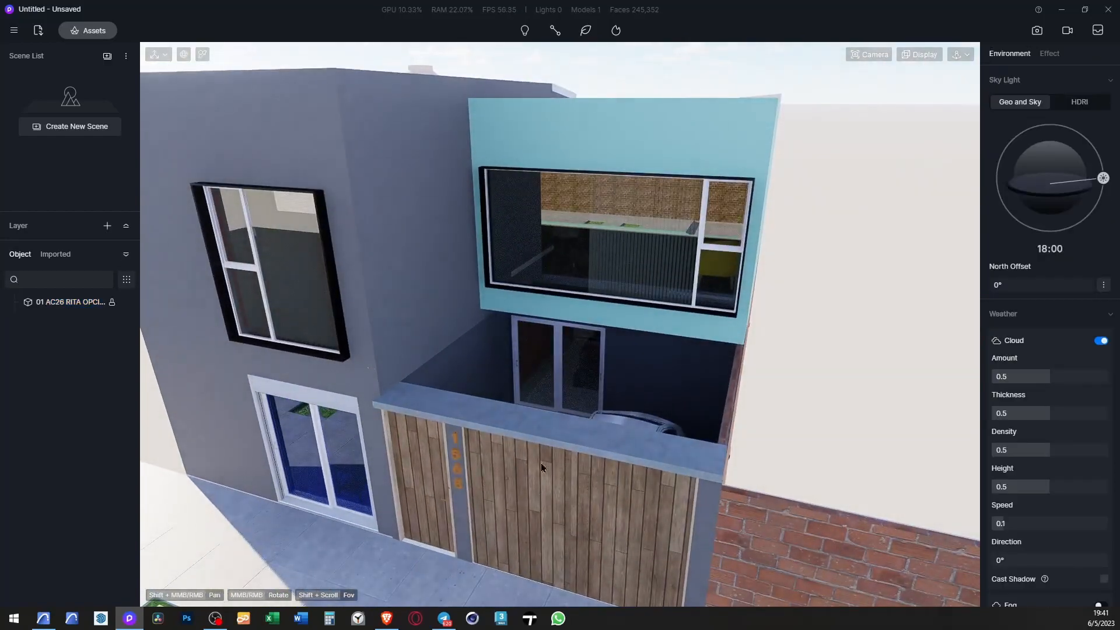
{"action": "scroll", "coordinate": [696, 427], "scroll_direction": "down", "scroll_amount": 3}
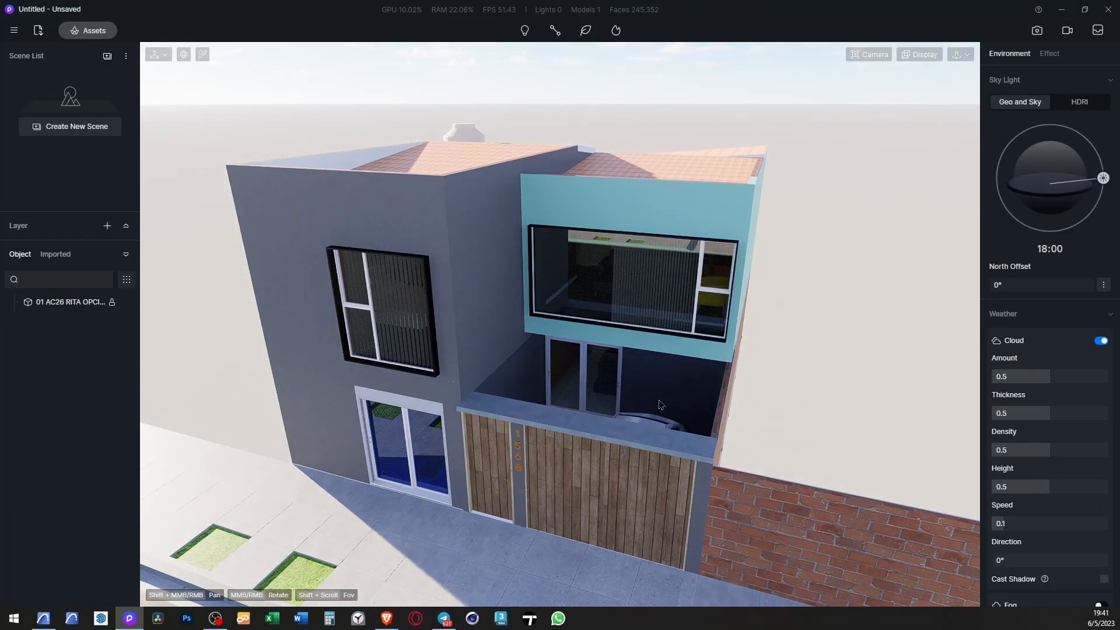
{"action": "middle_click_drag", "start_coordinate": [660, 404], "coordinate": [743, 320]}
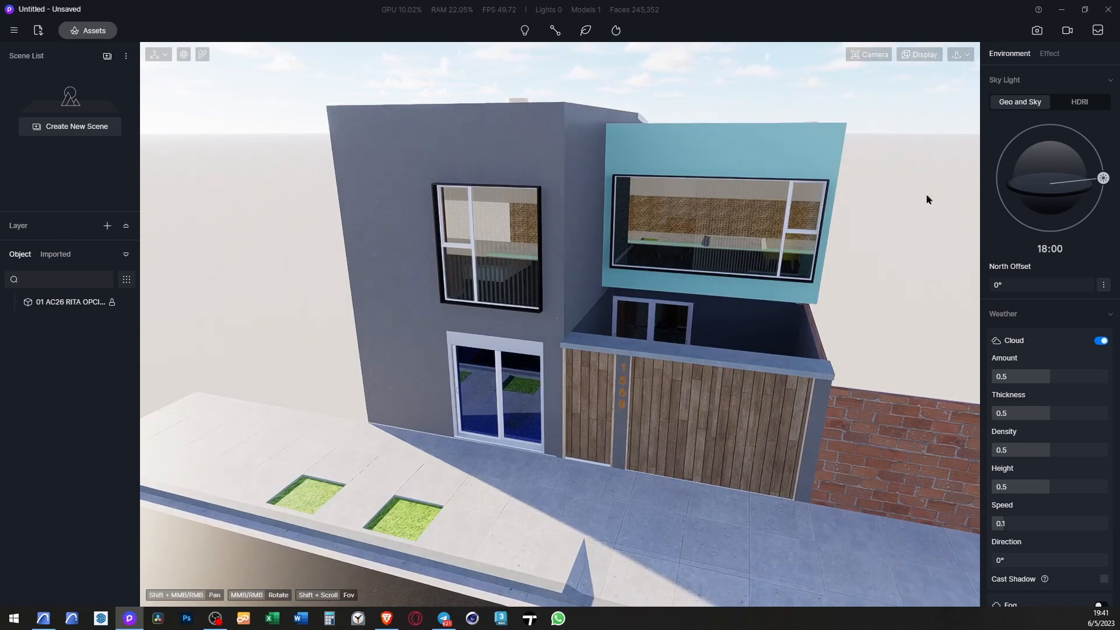
{"action": "scroll", "coordinate": [250, 222], "scroll_direction": "down", "scroll_amount": 4}
{"action": "middle_click_drag", "start_coordinate": [458, 373], "coordinate": [466, 321]}
{"action": "scroll", "coordinate": [481, 300], "scroll_direction": "up", "scroll_amount": 5}
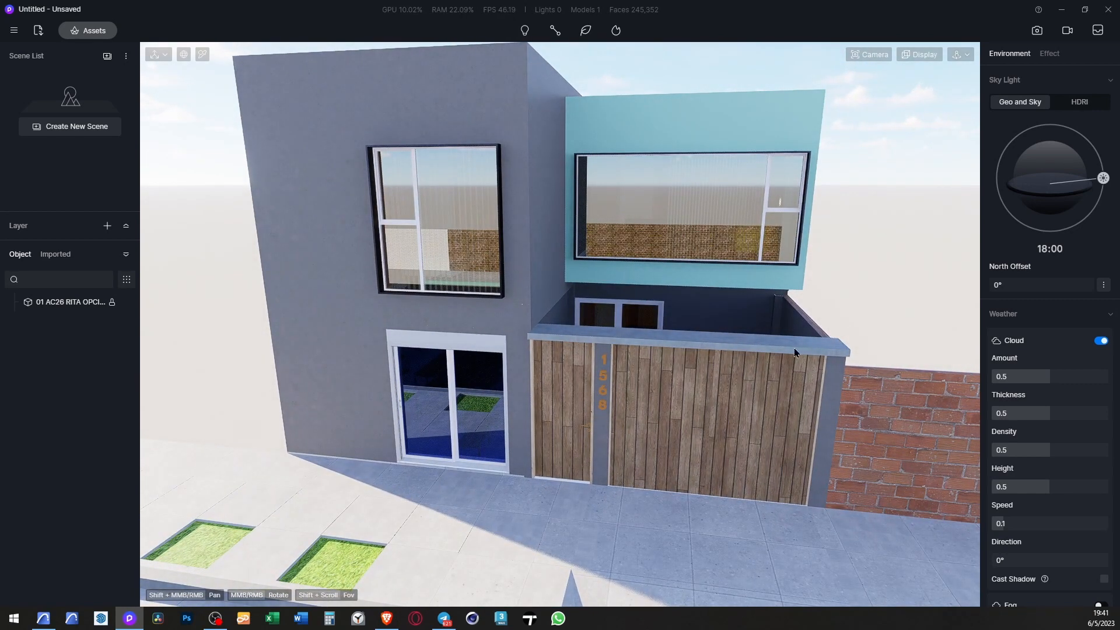
{"action": "scroll", "coordinate": [804, 316], "scroll_direction": "down", "scroll_amount": 2}
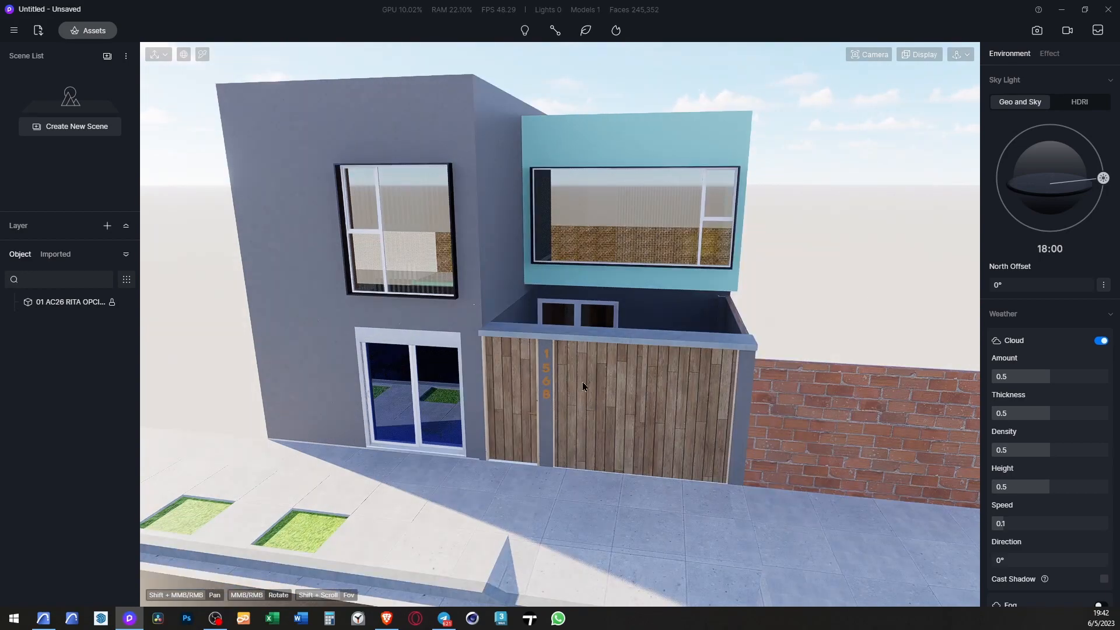
Step: Switch to Archicad and open the 0. PLANTA BAJA Y EMPLAZAMIENTO floor plan
{"action": "left_click", "coordinate": [117, 618]}
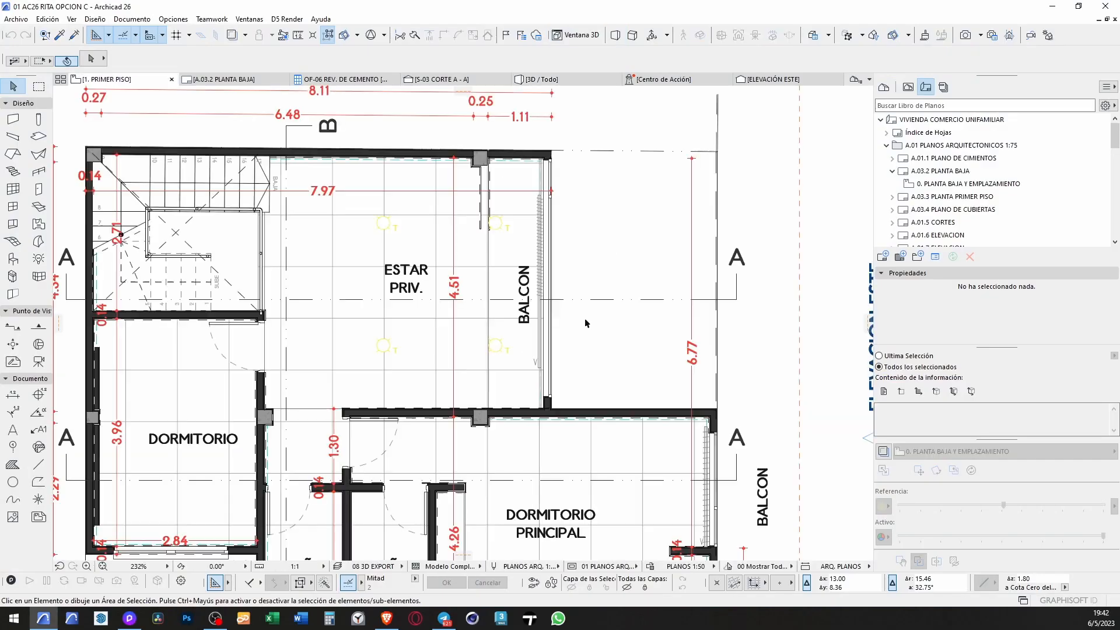
{"action": "scroll", "coordinate": [644, 274], "scroll_direction": "down", "scroll_amount": 4}
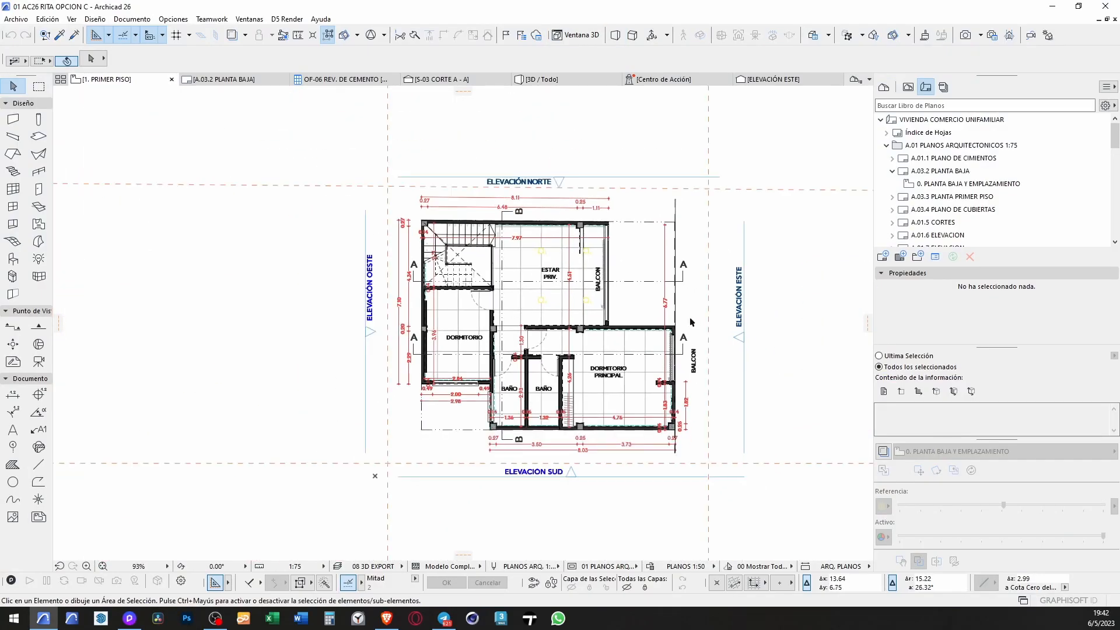
{"action": "left_click", "coordinate": [883, 88]}
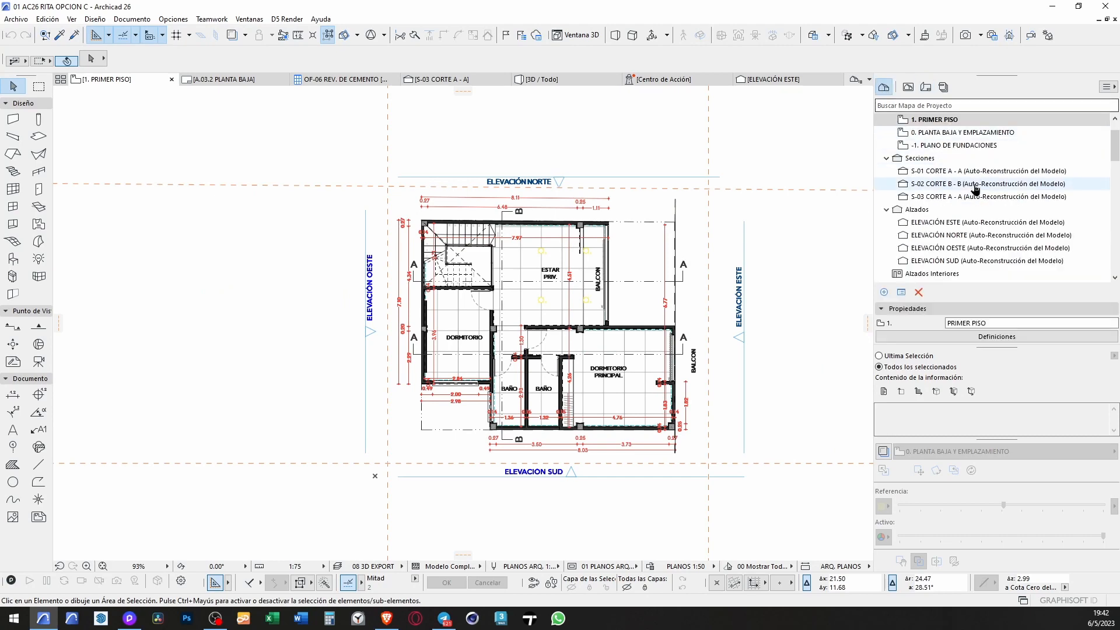
{"action": "double_click", "coordinate": [968, 132]}
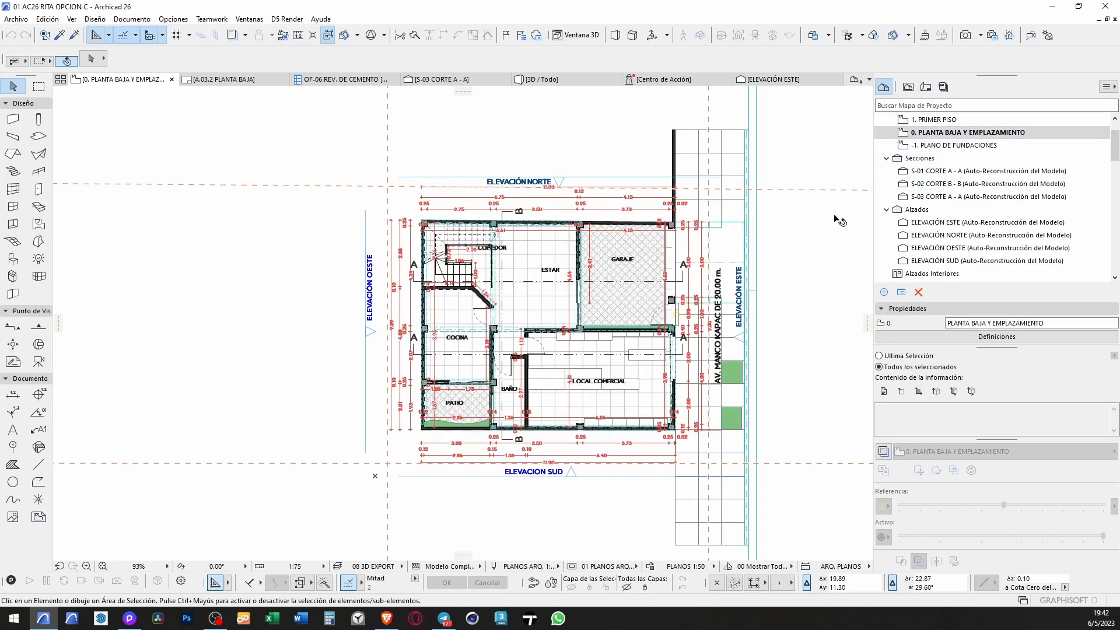
Step: Hide the ENTORNO layer by way of the sidewalk slab tile beside the boundary wall
{"action": "left_click", "coordinate": [694, 144]}
{"action": "right_click", "coordinate": [693, 143]}
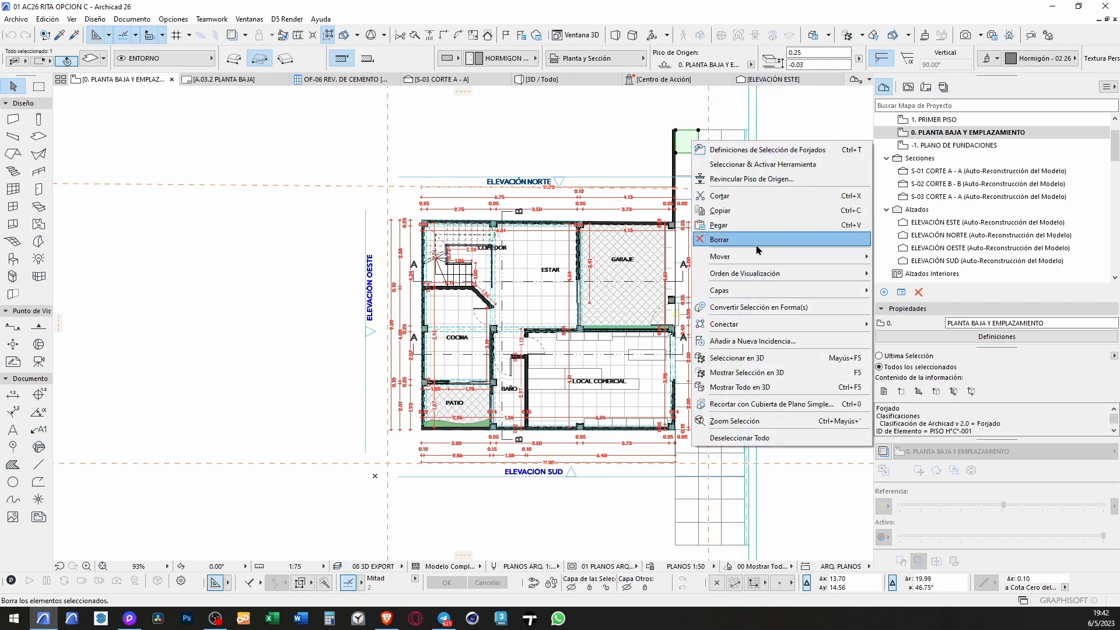
{"action": "mouse_move", "coordinate": [776, 291]}
{"action": "left_click", "coordinate": [910, 306]}
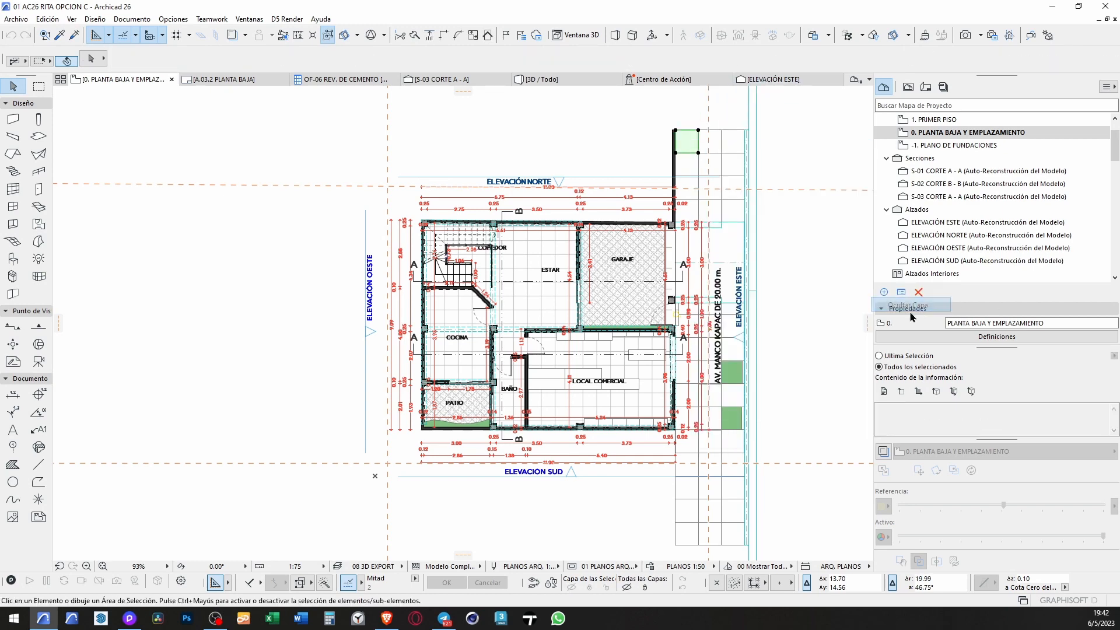
{"action": "scroll", "coordinate": [712, 286], "scroll_direction": "up", "scroll_amount": 3}
{"action": "scroll", "coordinate": [652, 232], "scroll_direction": "down", "scroll_amount": 3}
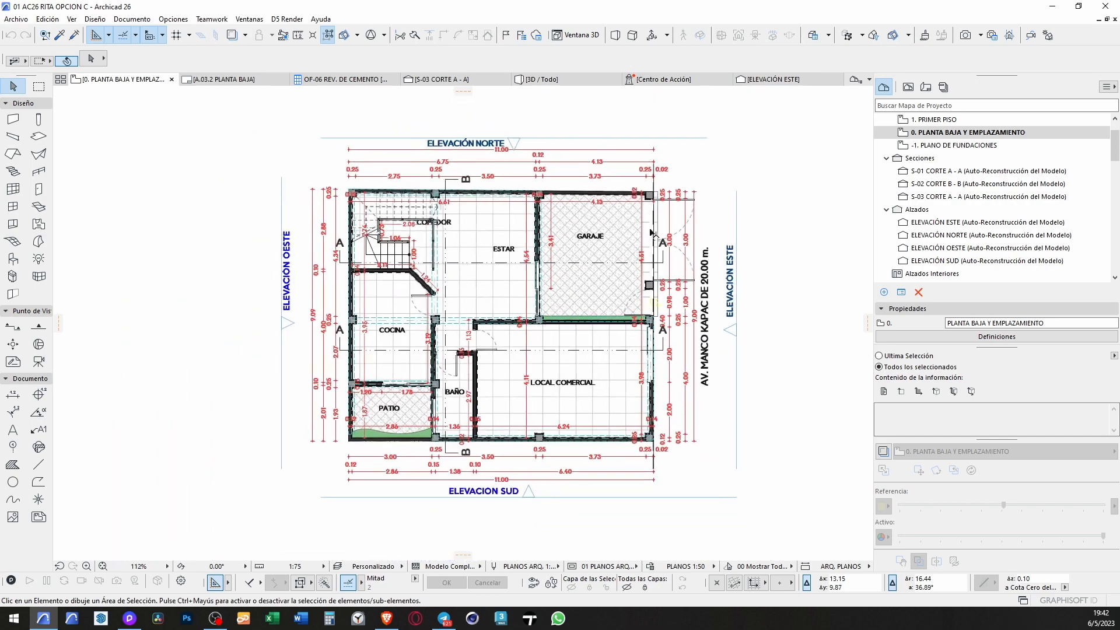
Step: Hide the VIGAS layer by way of the beam crossing the COCINA room
{"action": "scroll", "coordinate": [385, 309], "scroll_direction": "up", "scroll_amount": 8}
{"action": "left_click", "coordinate": [442, 357]}
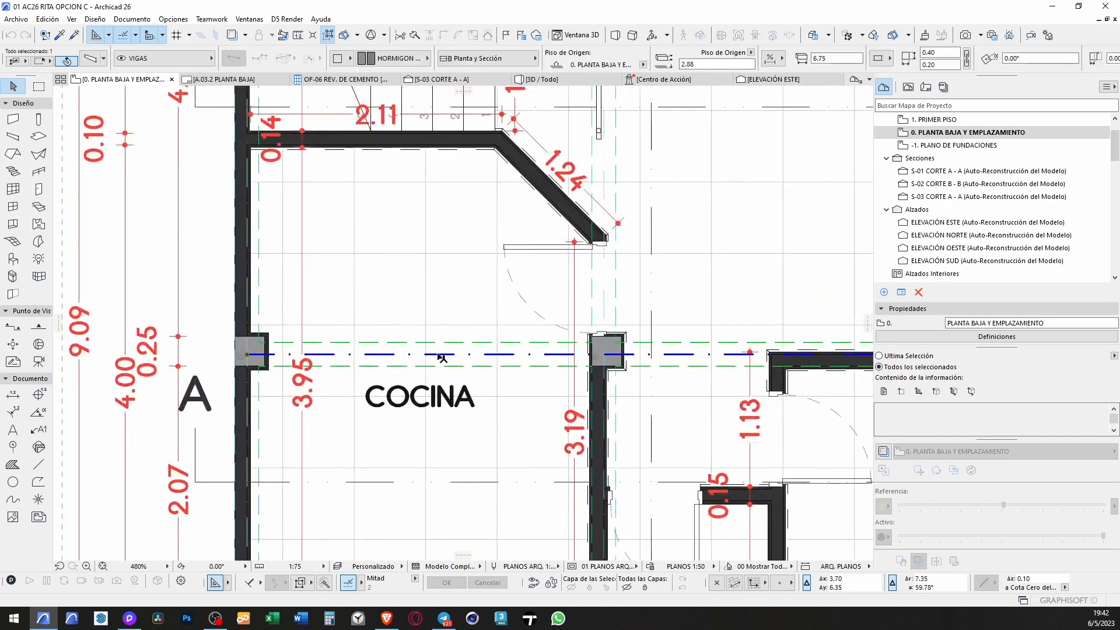
{"action": "right_click", "coordinate": [441, 355]}
{"action": "mouse_move", "coordinate": [506, 201]}
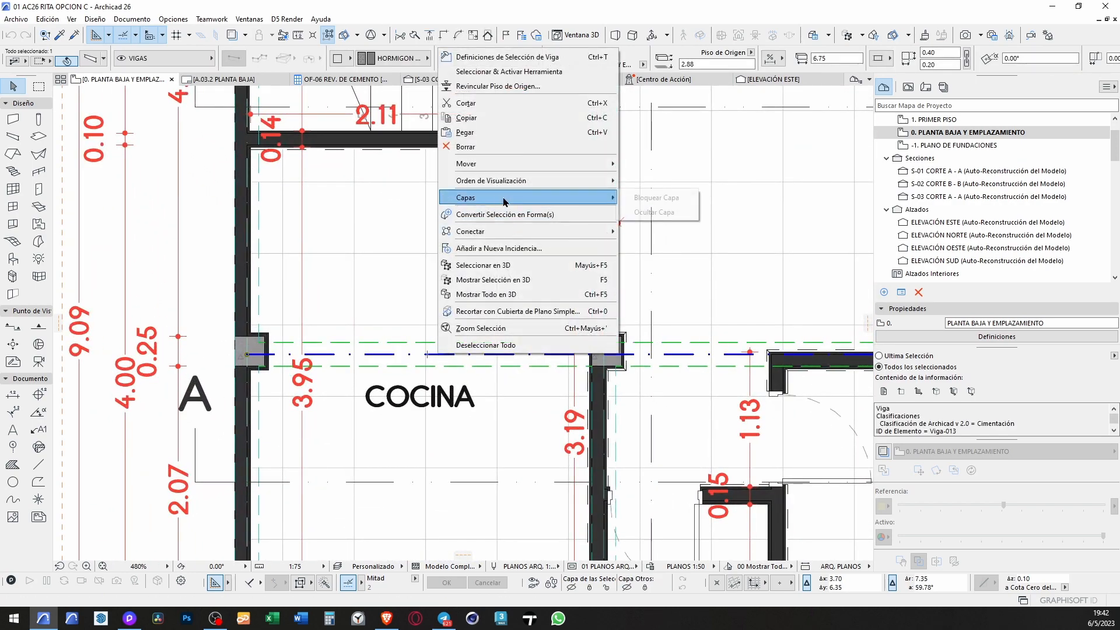
{"action": "left_click", "coordinate": [656, 212]}
{"action": "scroll", "coordinate": [399, 229], "scroll_direction": "down", "scroll_amount": 6}
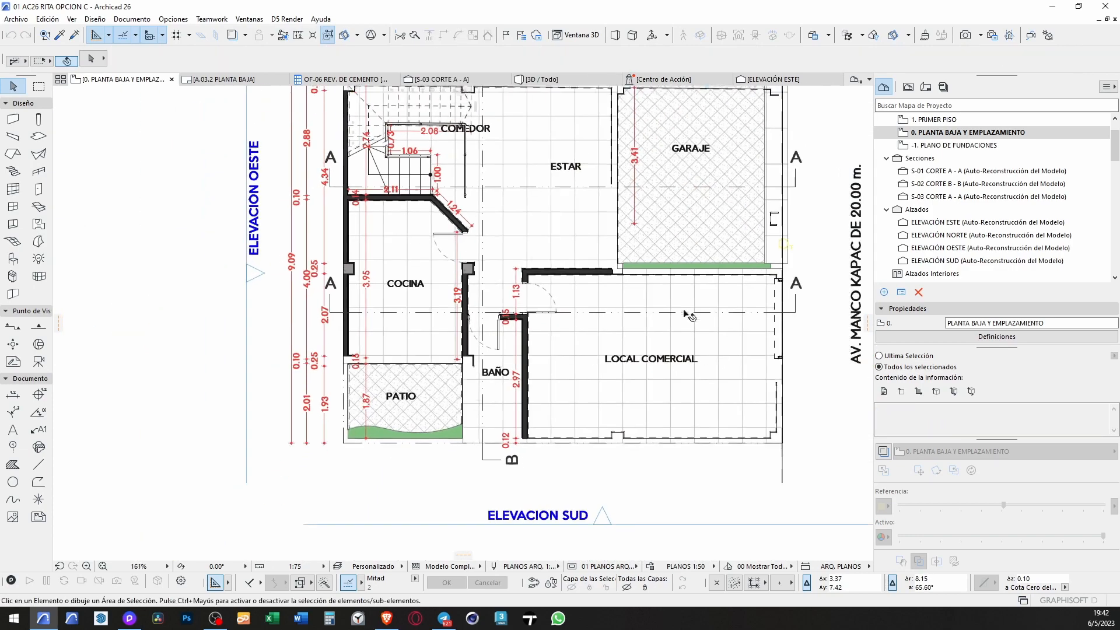
{"action": "scroll", "coordinate": [688, 315], "scroll_direction": "down", "scroll_amount": 2}
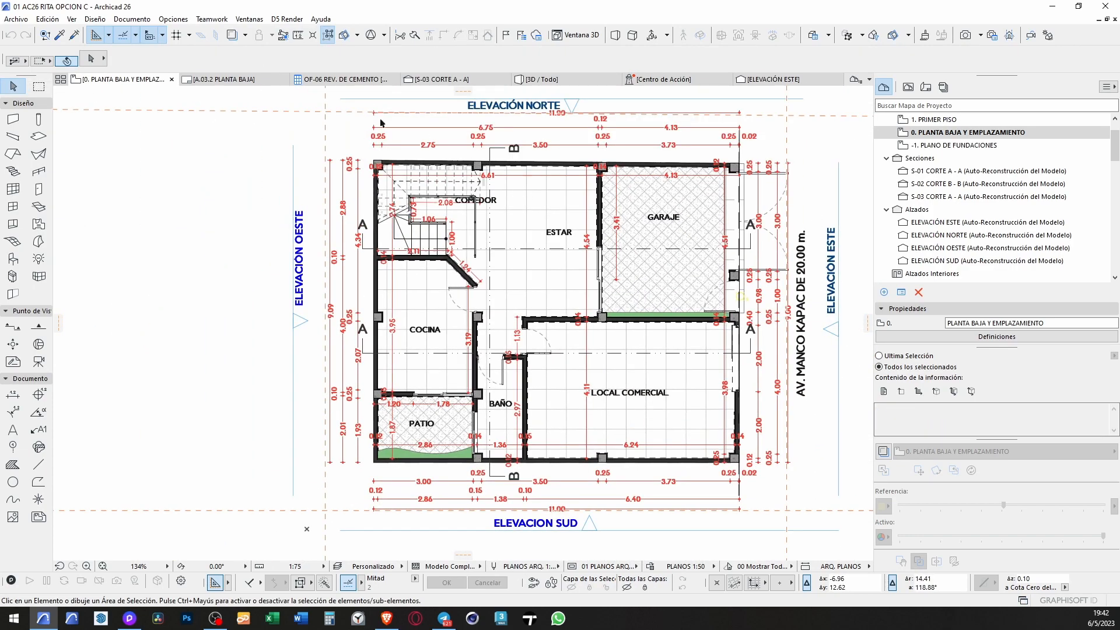
Step: Enclose the whole ground floor plan, including its elevation markers, in a rectangular marquee and show that area in 3D
{"action": "scroll", "coordinate": [515, 148], "scroll_direction": "up", "scroll_amount": 10}
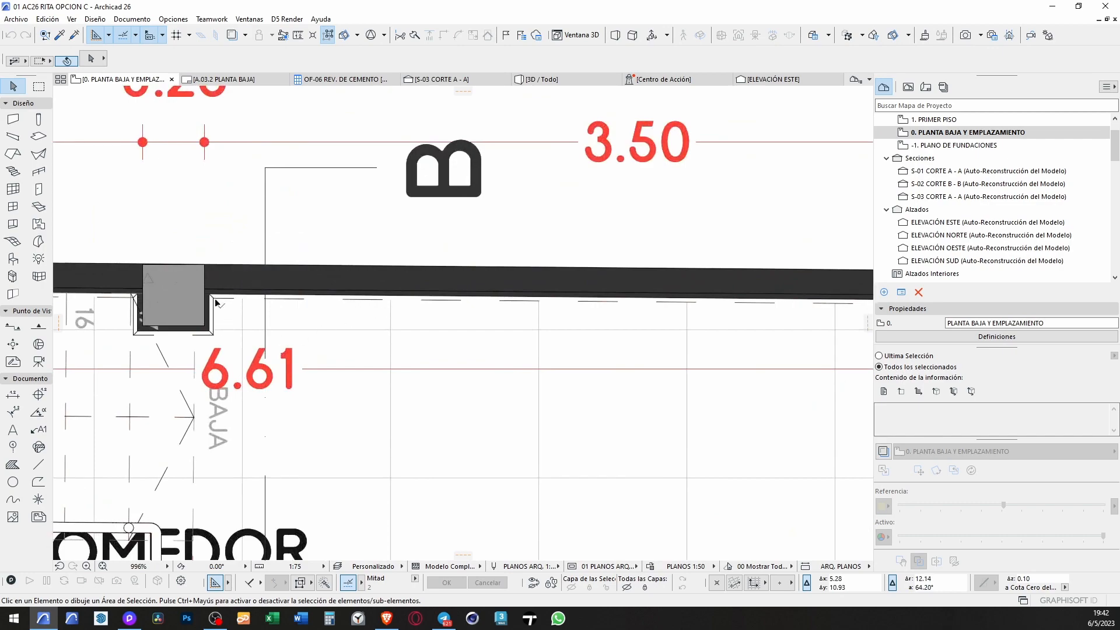
{"action": "scroll", "coordinate": [312, 243], "scroll_direction": "down", "scroll_amount": 9}
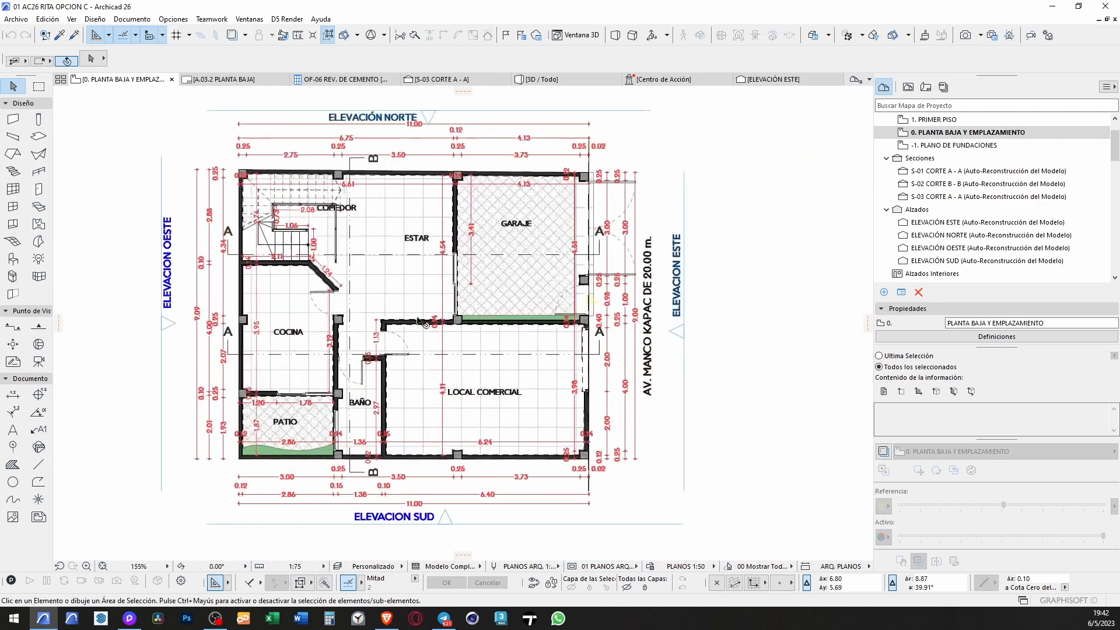
{"action": "scroll", "coordinate": [419, 322], "scroll_direction": "up", "scroll_amount": 4}
{"action": "scroll", "coordinate": [419, 327], "scroll_direction": "down", "scroll_amount": 5}
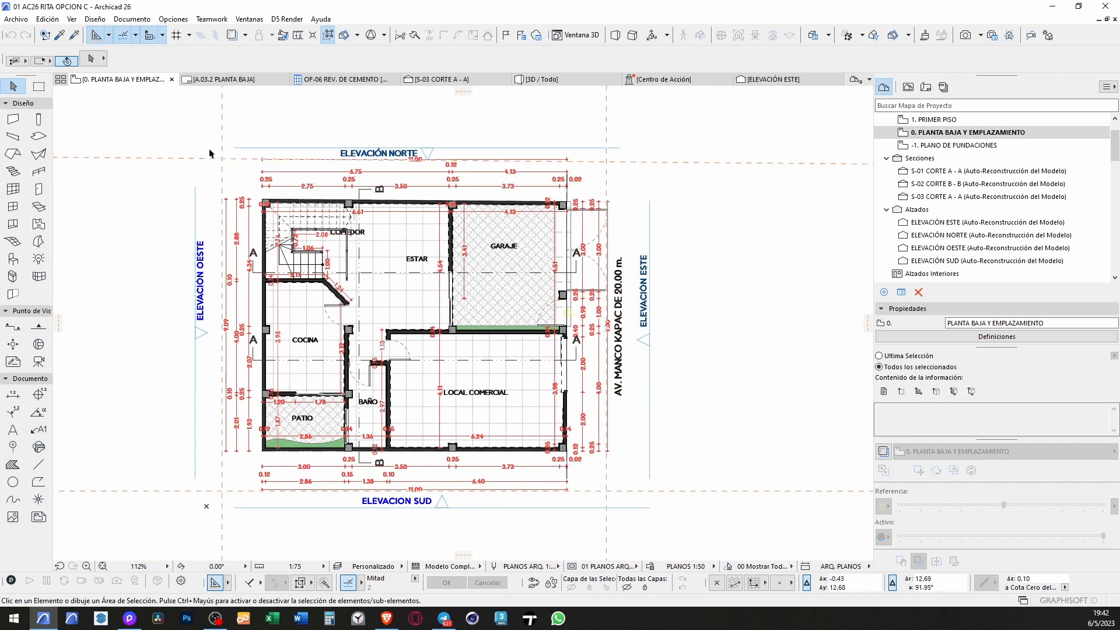
{"action": "left_click", "coordinate": [38, 86]}
{"action": "left_click", "coordinate": [170, 122]}
{"action": "left_click", "coordinate": [689, 540]}
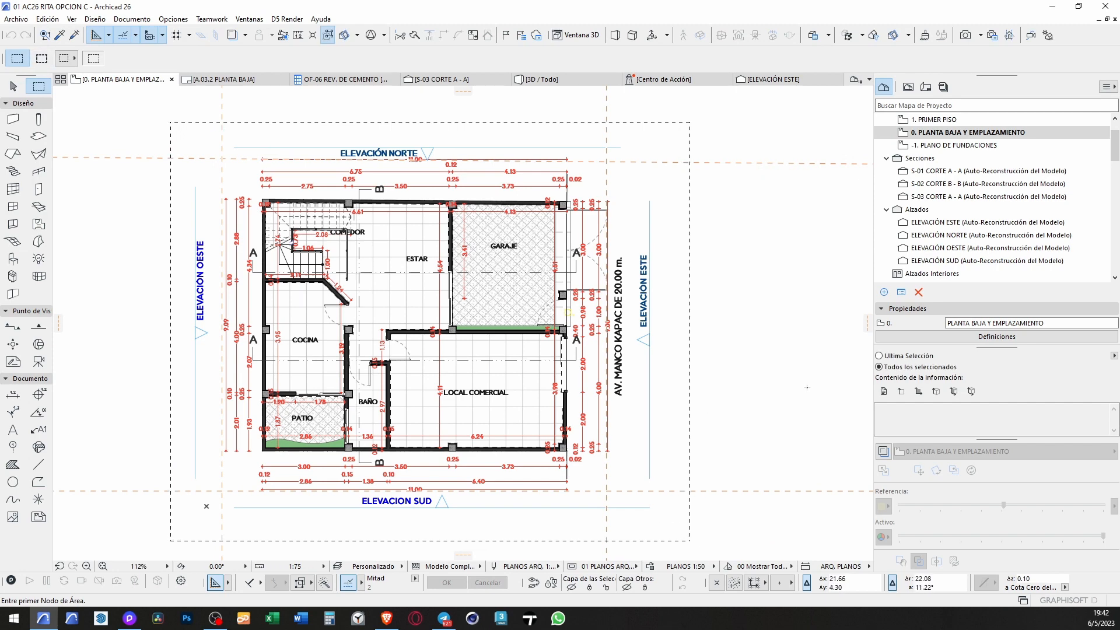
{"action": "key", "text": "F5"}
Step: Swing the kitchen door leaf open in the 3D view to an opening angle of about 63°
{"action": "scroll", "coordinate": [764, 412], "scroll_direction": "up", "scroll_amount": 10}
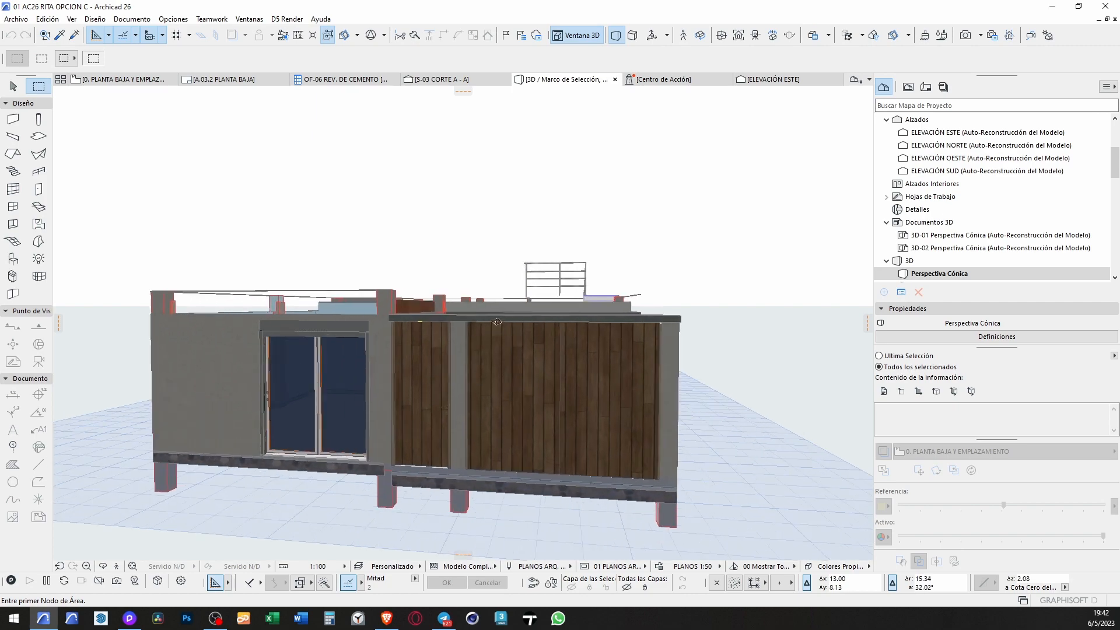
{"action": "scroll", "coordinate": [774, 414], "scroll_direction": "down", "scroll_amount": 10}
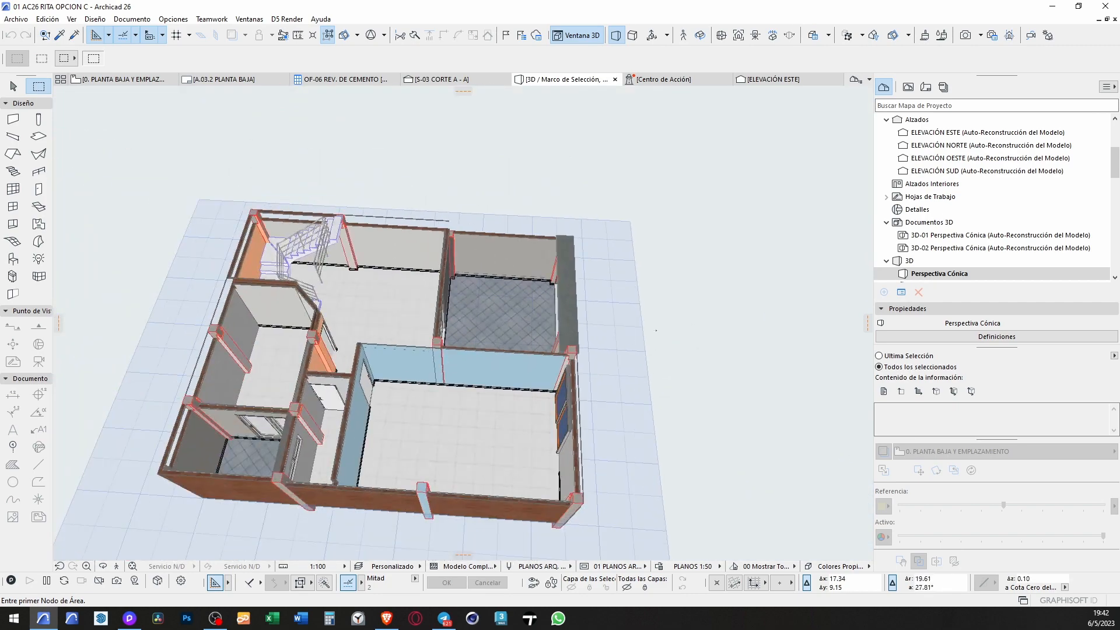
{"action": "middle_click_drag", "start_coordinate": [371, 418], "coordinate": [569, 418]}
{"action": "scroll", "coordinate": [568, 418], "scroll_direction": "up", "scroll_amount": 6}
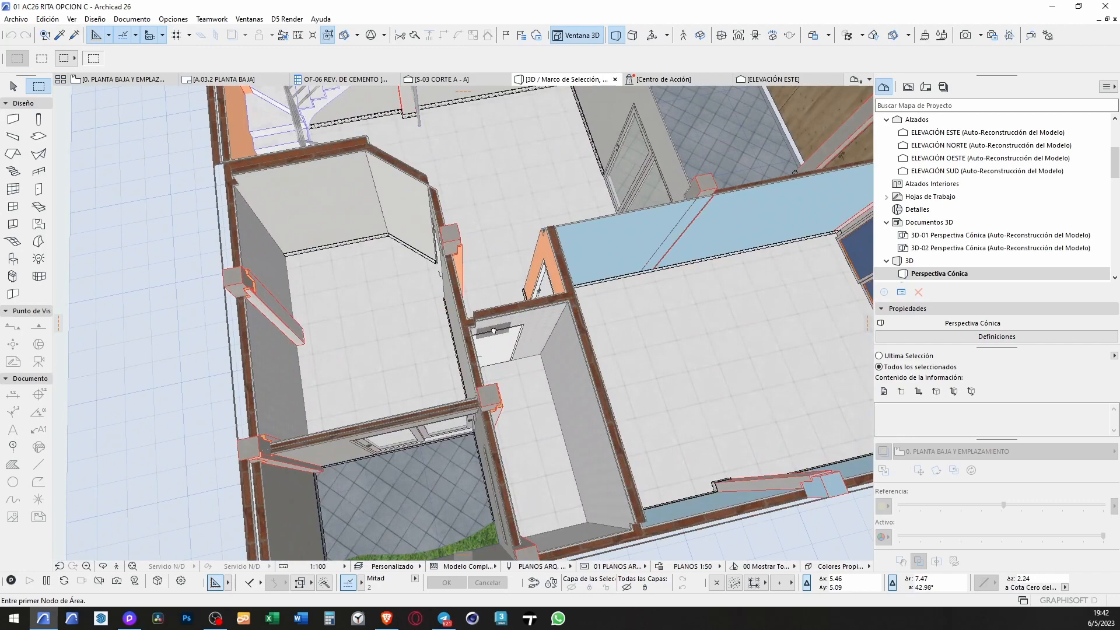
{"action": "middle_click_drag", "start_coordinate": [492, 331], "coordinate": [683, 324], "text": "shift"}
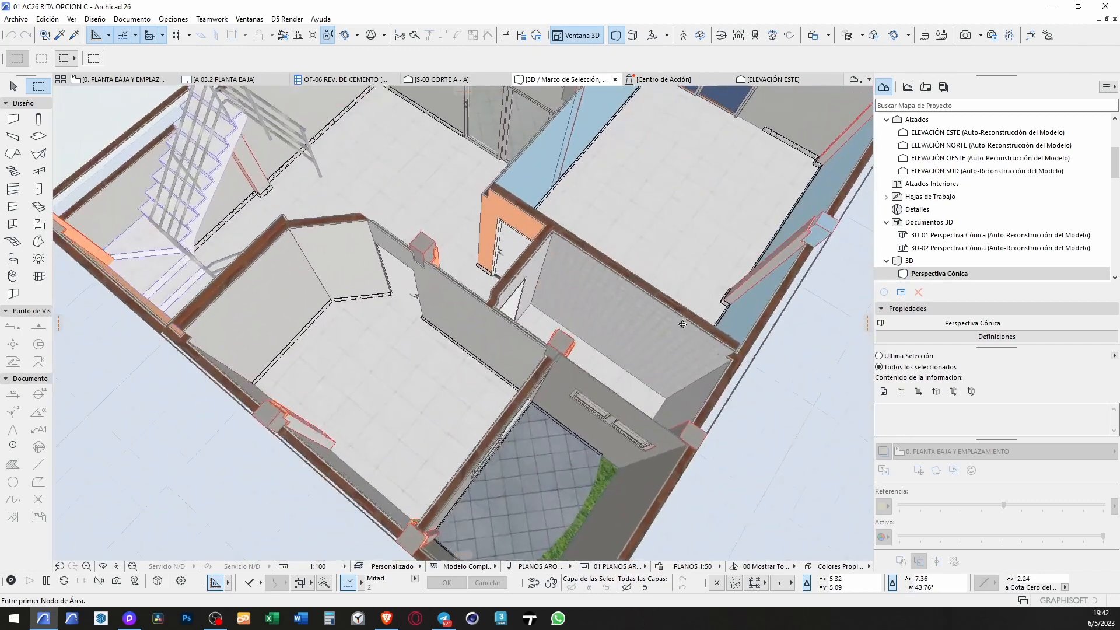
{"action": "key", "text": "Escape"}
{"action": "left_click", "coordinate": [423, 311]}
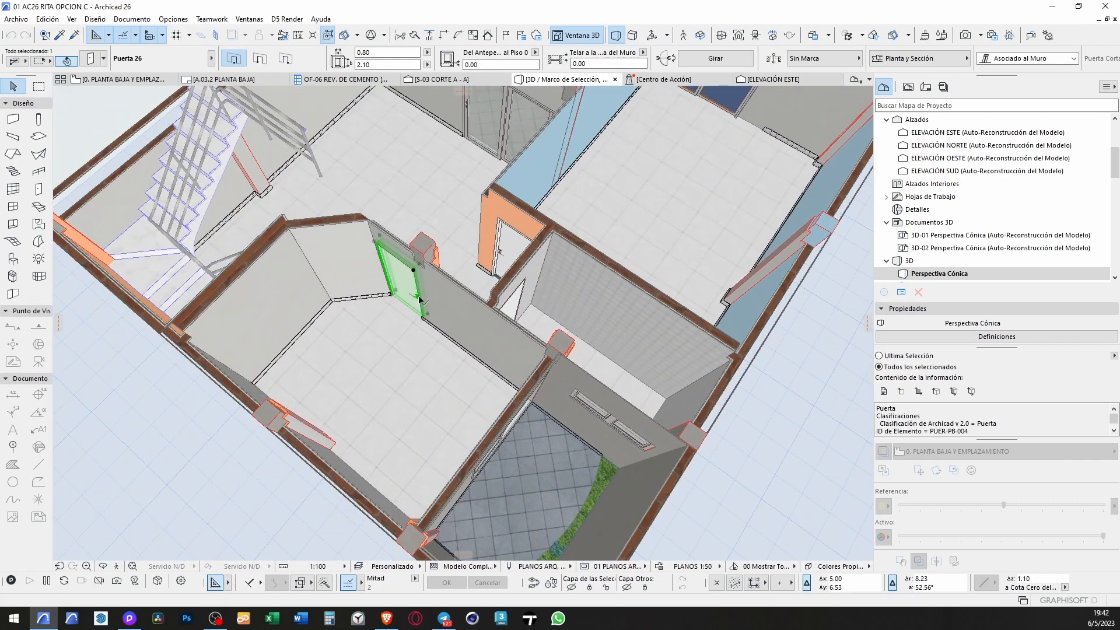
{"action": "left_click", "coordinate": [424, 312]}
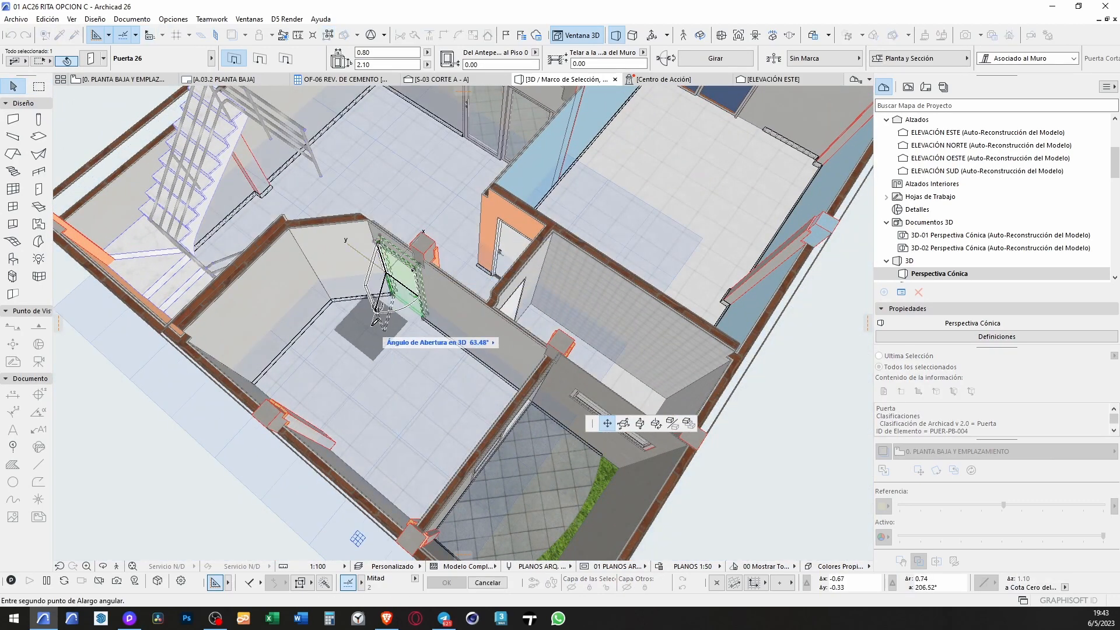
{"action": "left_click", "coordinate": [506, 293]}
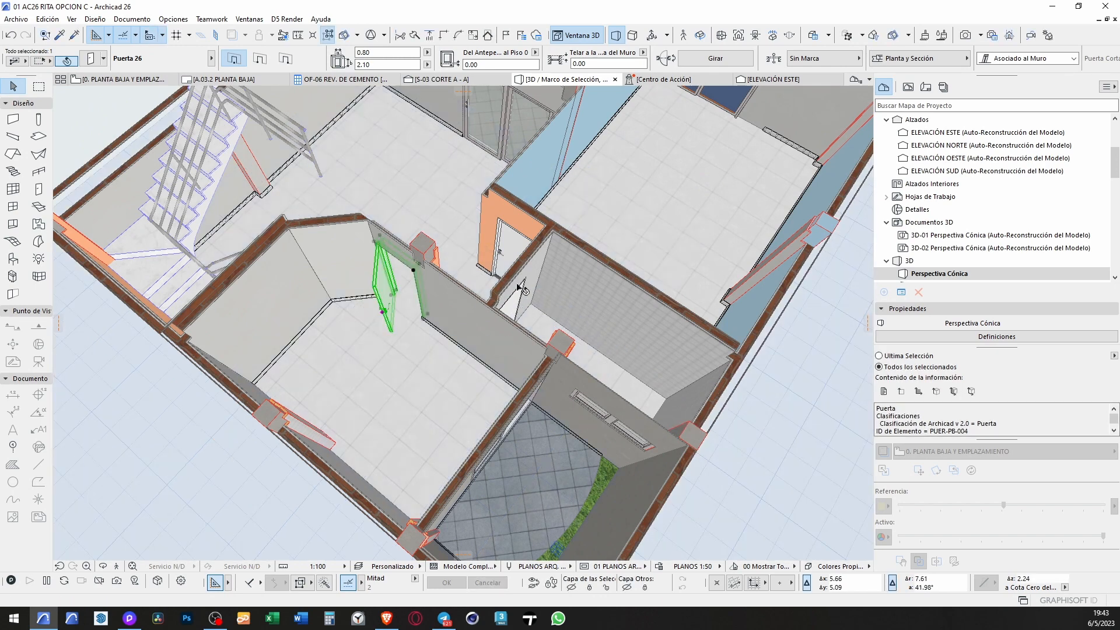
Step: Swing the door leaf in the short orange wall open in the 3D view to an opening angle of about 54°
{"action": "scroll", "coordinate": [511, 233], "scroll_direction": "up", "scroll_amount": 2}
{"action": "left_click", "coordinate": [508, 246]}
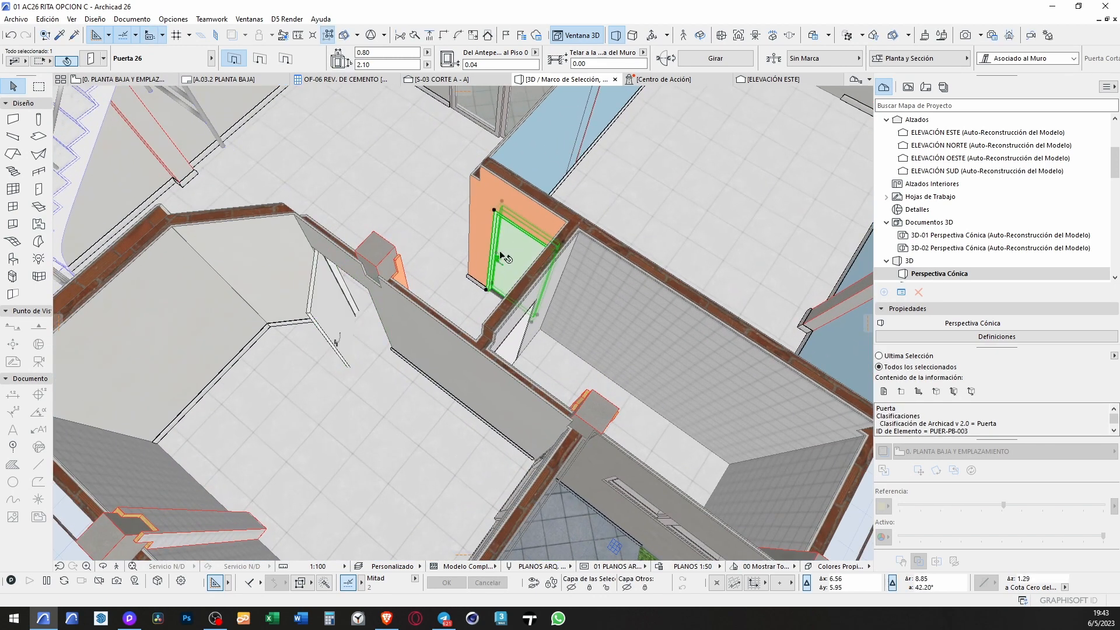
{"action": "left_click", "coordinate": [496, 255]}
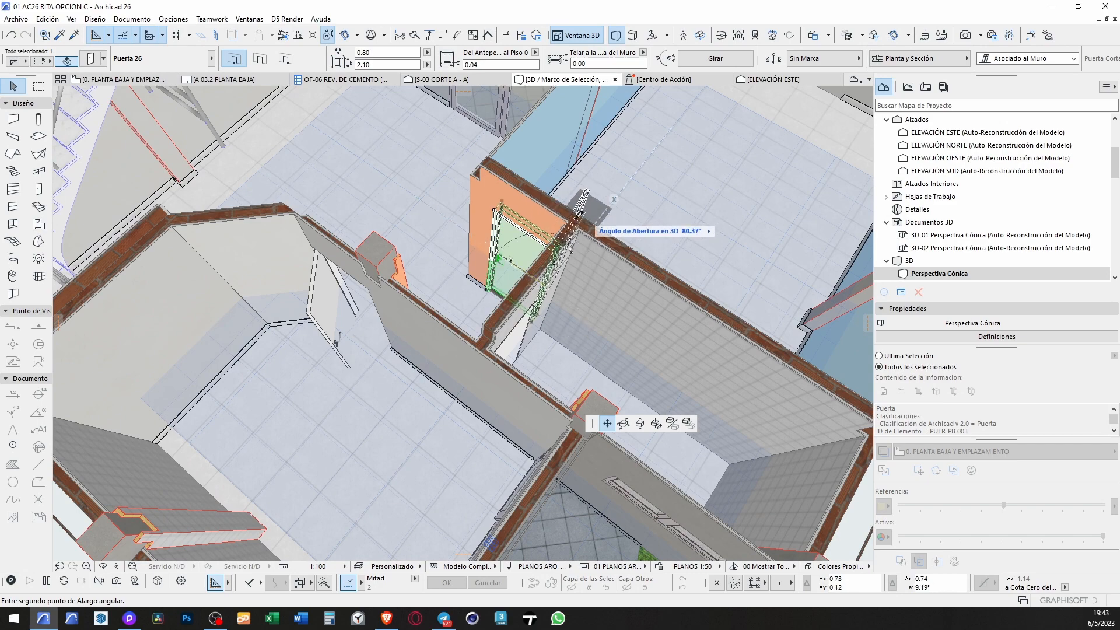
{"action": "middle_click_drag", "start_coordinate": [582, 217], "coordinate": [443, 309]}
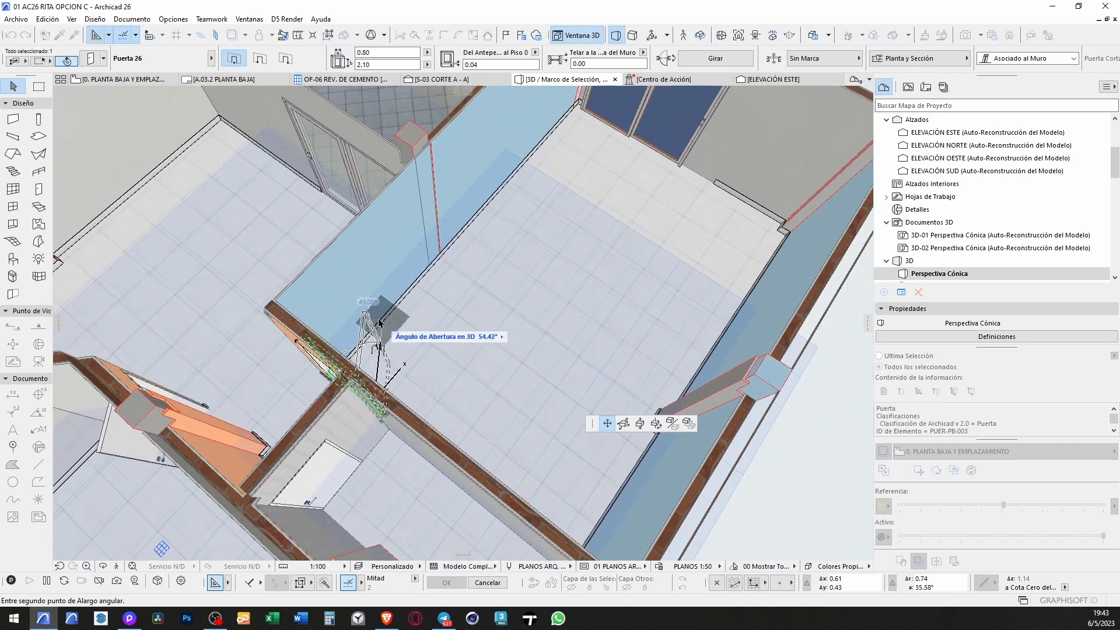
{"action": "left_click", "coordinate": [373, 347]}
Step: Swing the bathroom door leaf open in the 3D view to an opening angle of 45°
{"action": "left_click", "coordinate": [331, 493]}
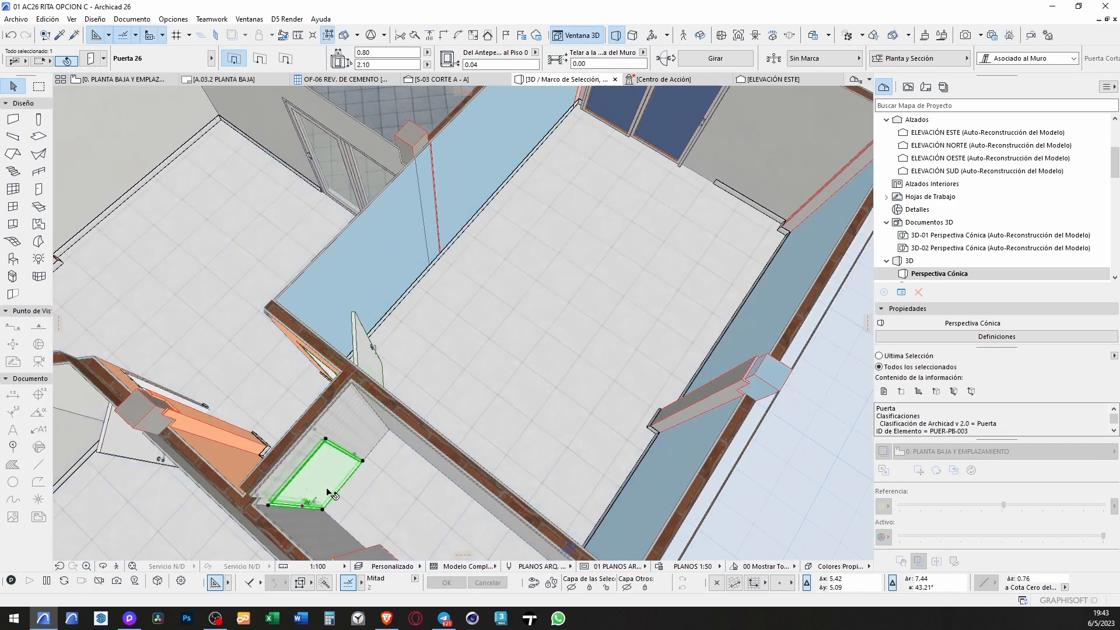
{"action": "left_click", "coordinate": [305, 509]}
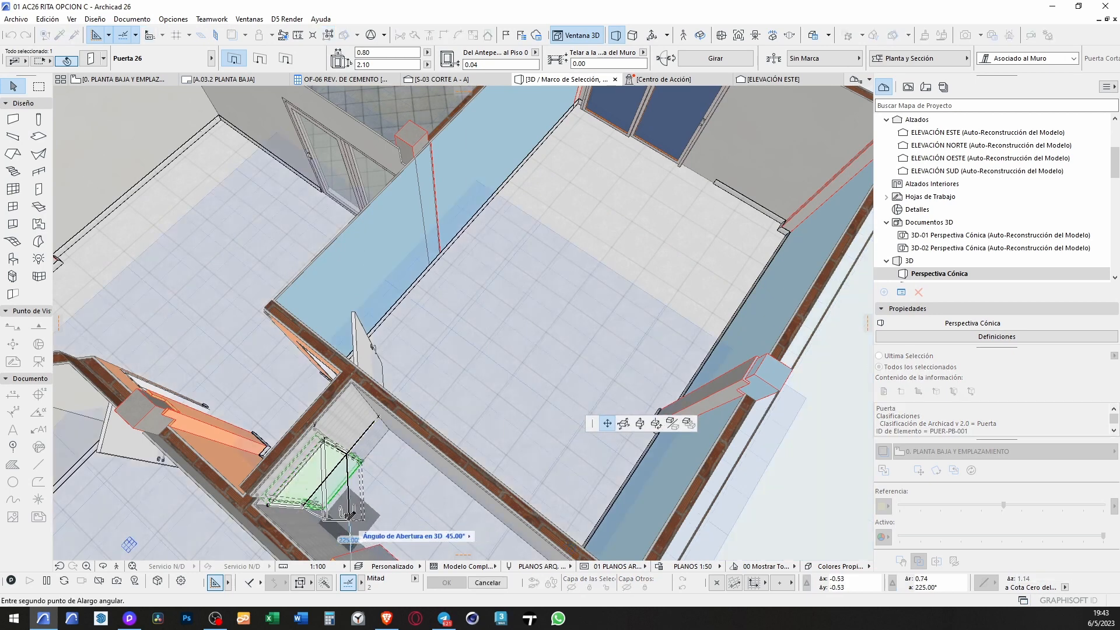
{"action": "left_click", "coordinate": [350, 514]}
Step: Make the Interior - Mobiliario layer visible in the model view layer settings
{"action": "scroll", "coordinate": [537, 422], "scroll_direction": "down", "scroll_amount": 5}
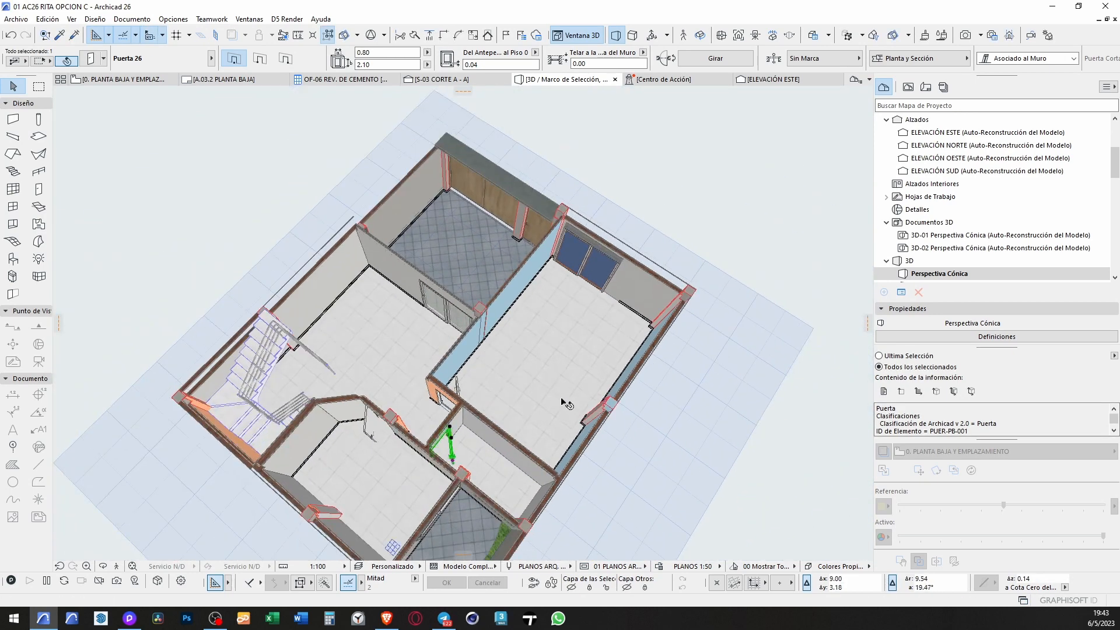
{"action": "middle_click_drag", "start_coordinate": [561, 396], "coordinate": [338, 302], "text": "shift"}
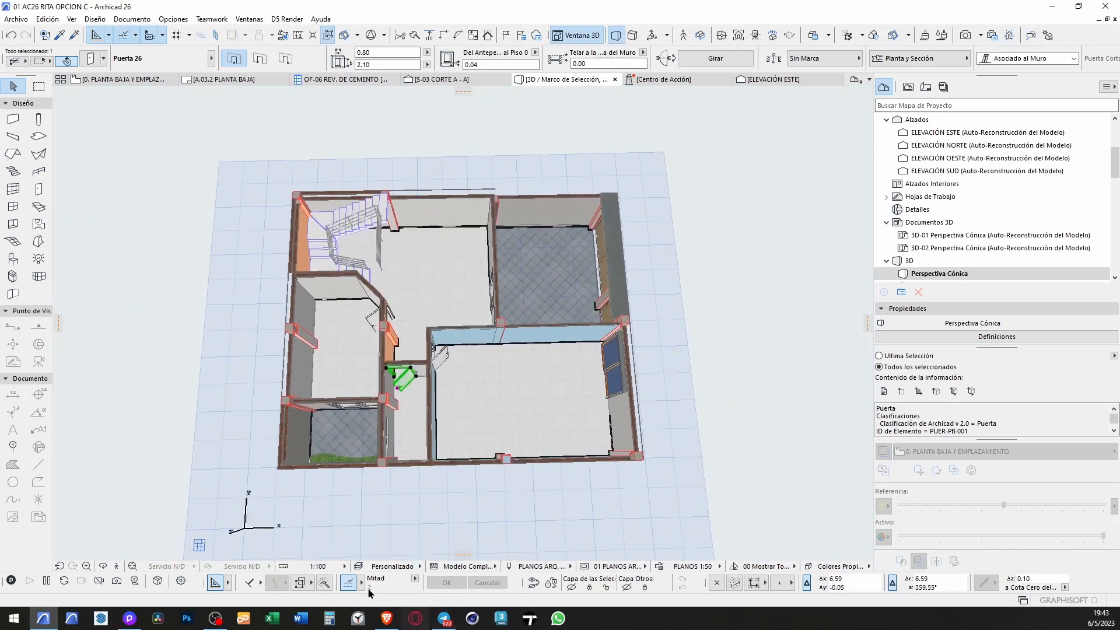
{"action": "left_click", "coordinate": [359, 567]}
{"action": "scroll", "coordinate": [729, 221], "scroll_direction": "down", "scroll_amount": 5}
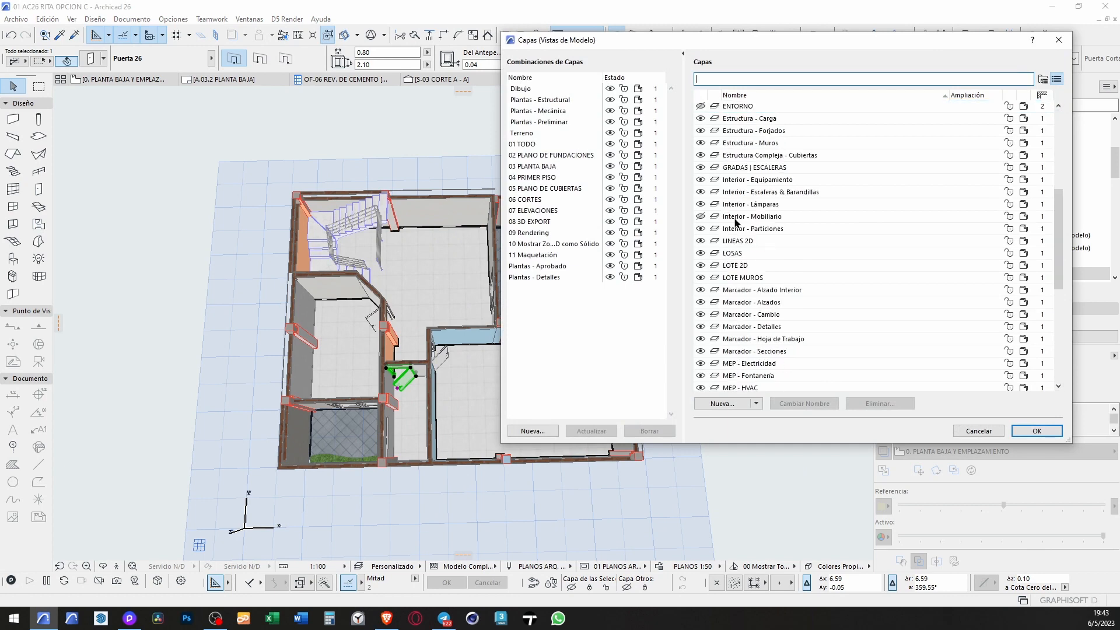
{"action": "left_click", "coordinate": [709, 218]}
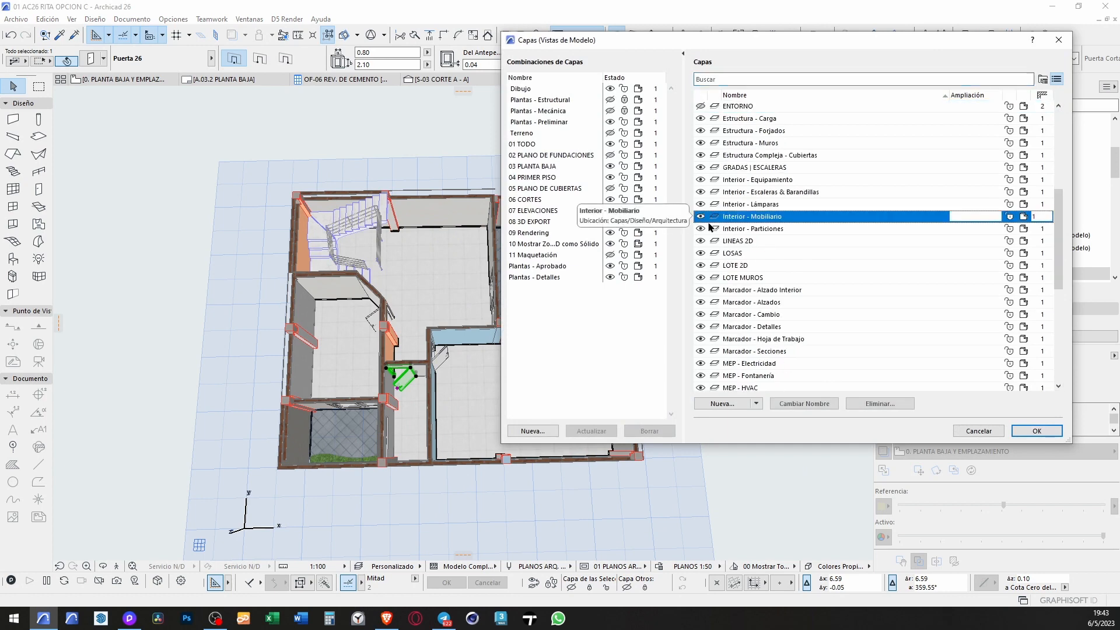
{"action": "left_click", "coordinate": [1047, 436]}
Step: Delete the car object from the garage
{"action": "middle_click_drag", "start_coordinate": [549, 365], "coordinate": [408, 385], "text": "shift"}
{"action": "left_click", "coordinate": [536, 271]}
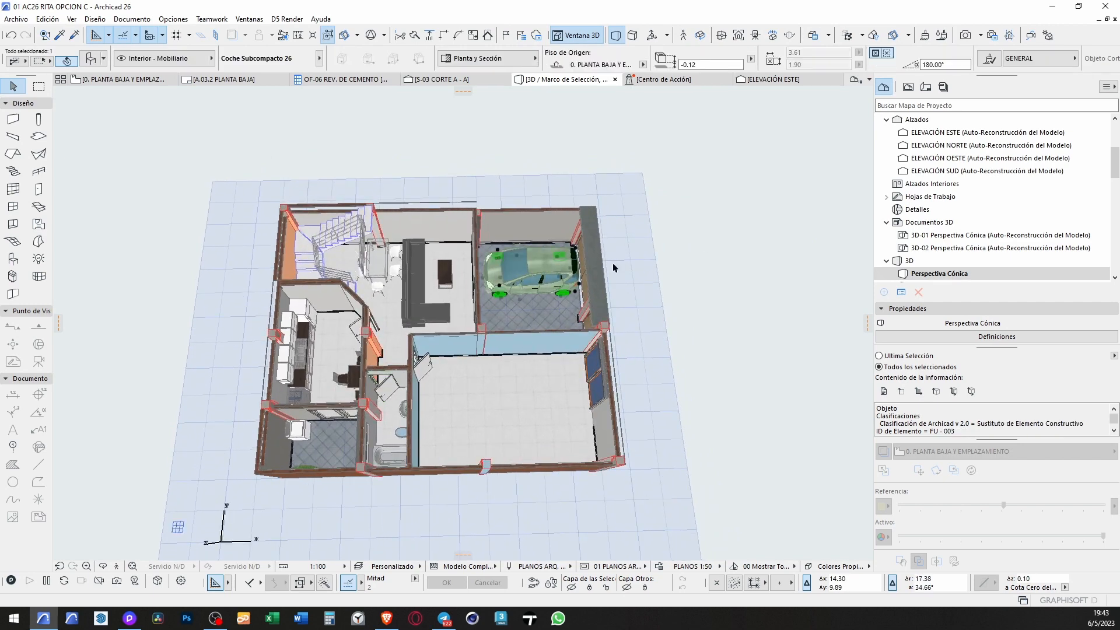
{"action": "key", "text": "Delete"}
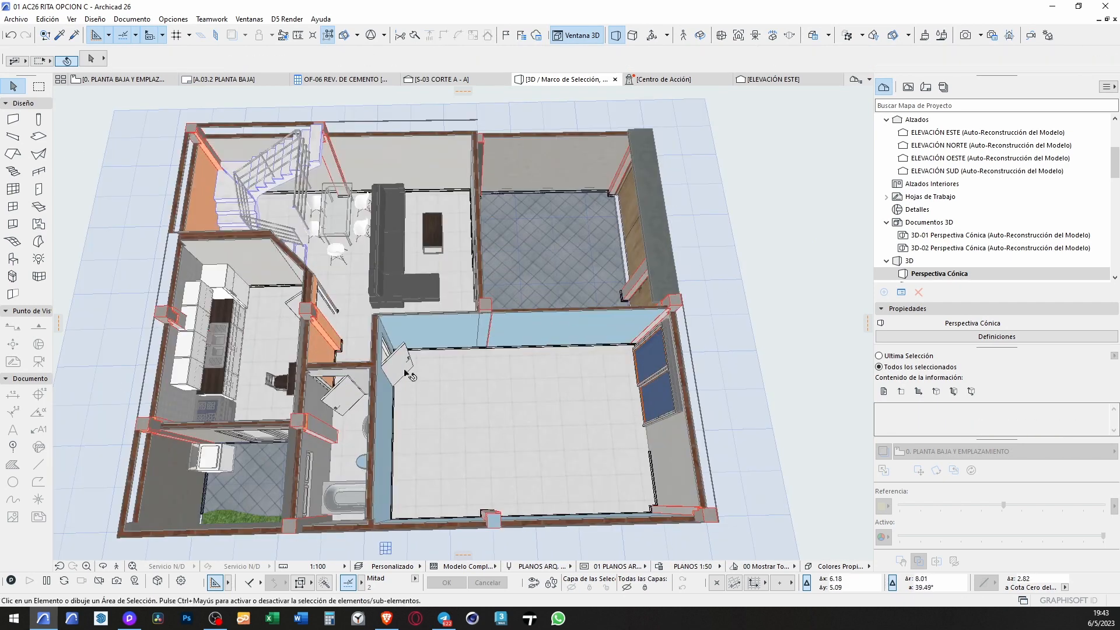
Step: Export the ground floor 3D view to the desktop as a D5A file named planta baja
{"action": "scroll", "coordinate": [406, 373], "scroll_direction": "down", "scroll_amount": 5}
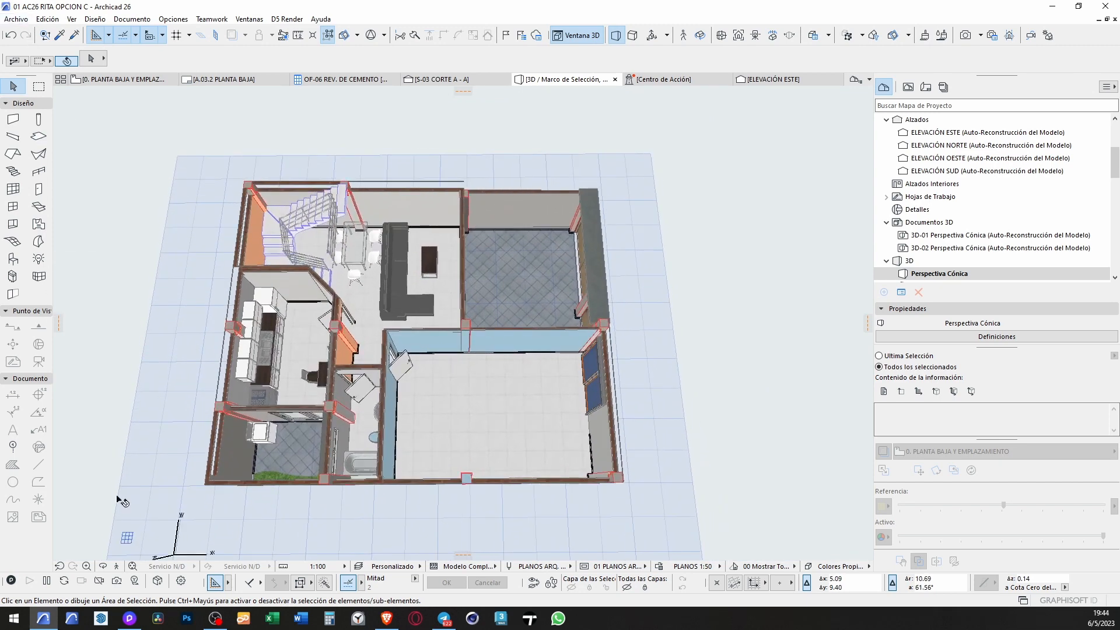
{"action": "left_click", "coordinate": [165, 580]}
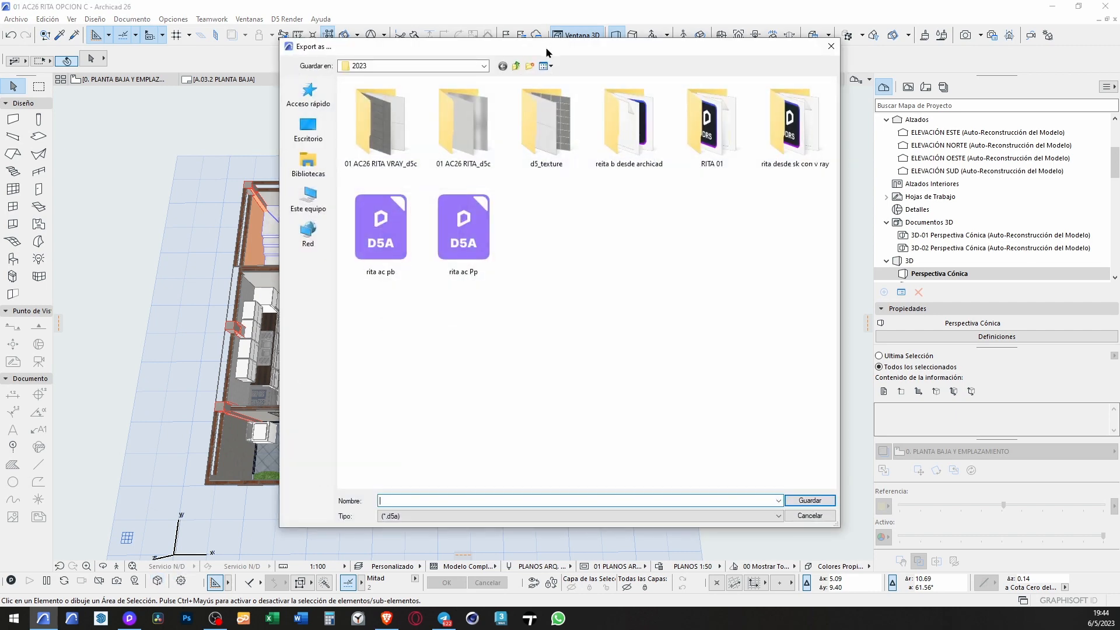
{"action": "left_click_drag", "start_coordinate": [546, 52], "coordinate": [709, 78]}
{"action": "left_click", "coordinate": [461, 155]}
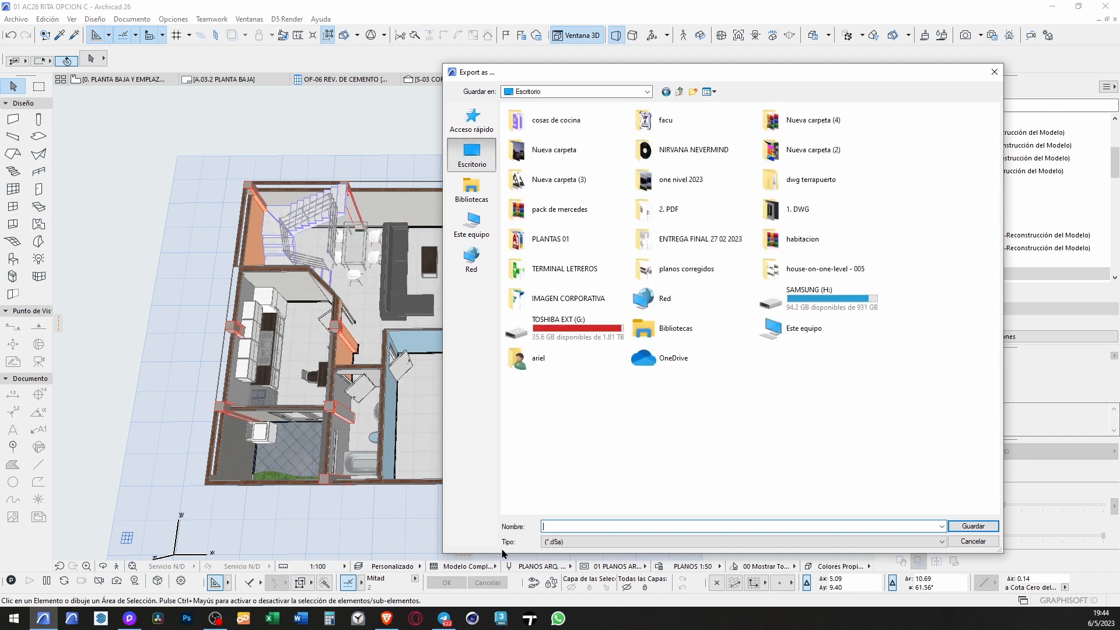
{"action": "type", "text": "planta baja"}
{"action": "left_click", "coordinate": [980, 527]}
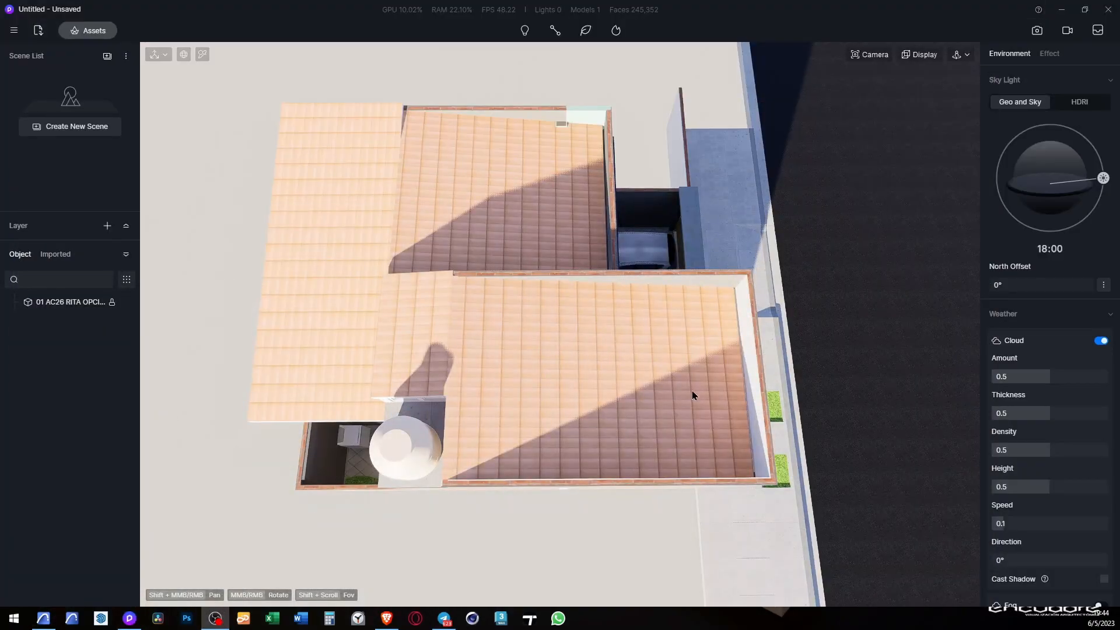
Step: In D5 Render, import the planta baja D5A file from the desktop into the scene with the complete house
{"action": "middle_click_drag", "start_coordinate": [705, 363], "coordinate": [736, 347]}
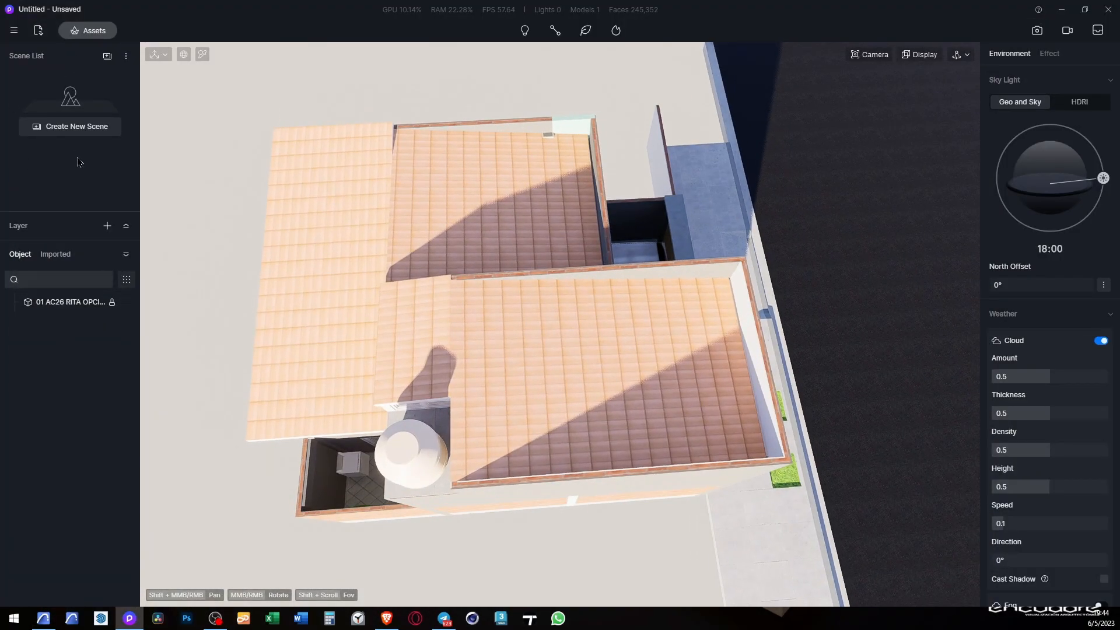
{"action": "left_click", "coordinate": [42, 36]}
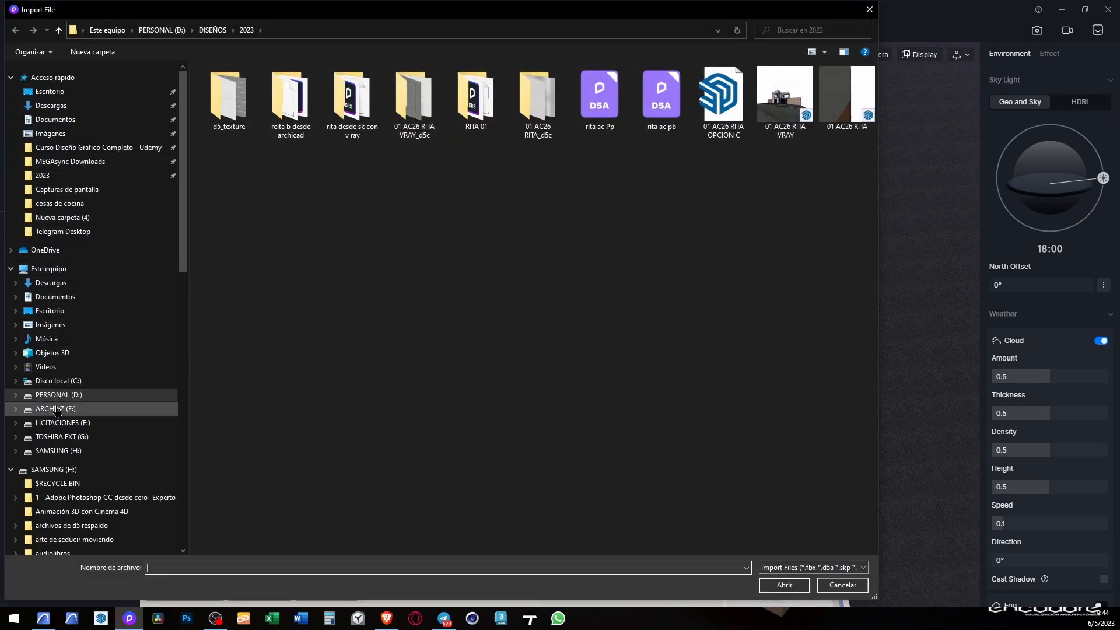
{"action": "left_click", "coordinate": [65, 313]}
{"action": "left_click", "coordinate": [841, 303]}
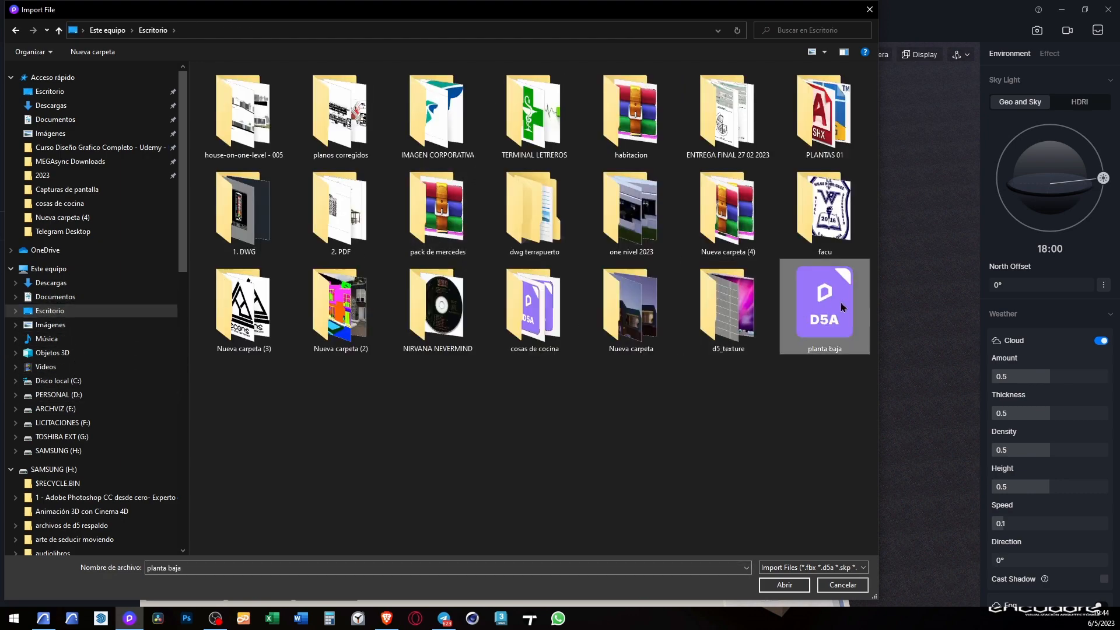
{"action": "left_click", "coordinate": [779, 588]}
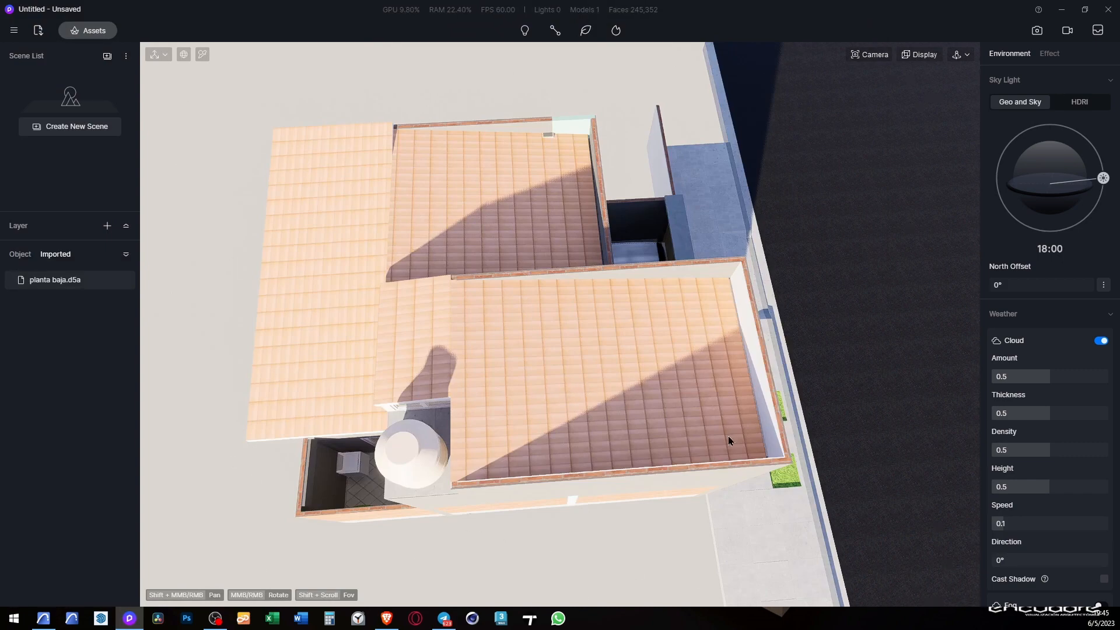
Step: Place the imported ground floor over the house and shift it along the X axis to about X -7127, behind the front wall
{"action": "middle_click_drag", "start_coordinate": [727, 435], "coordinate": [1, 140]}
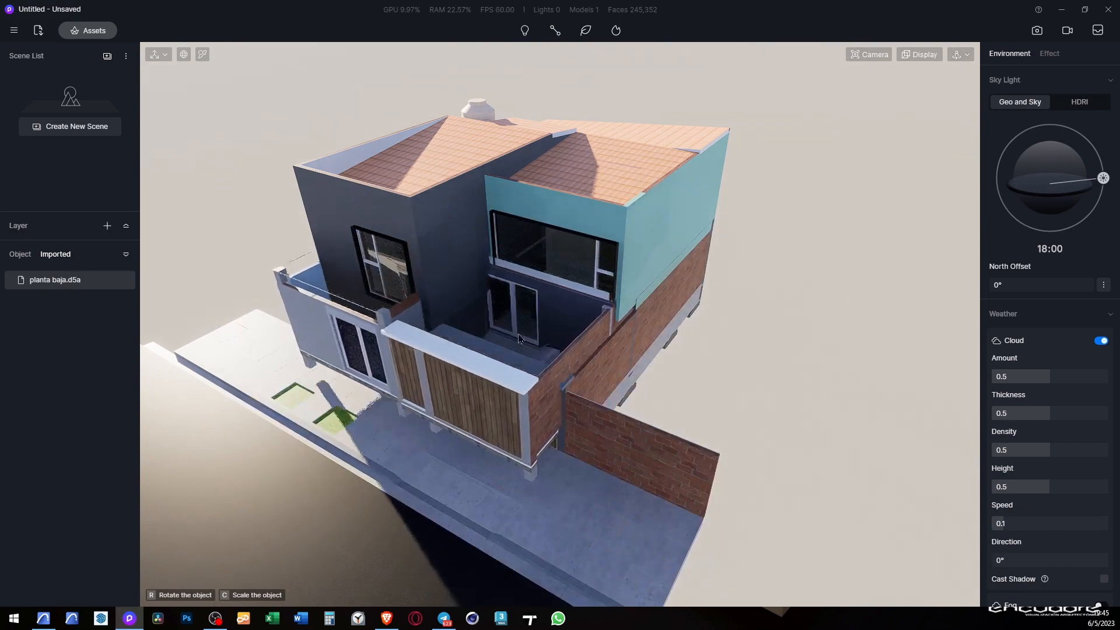
{"action": "left_click", "coordinate": [540, 356]}
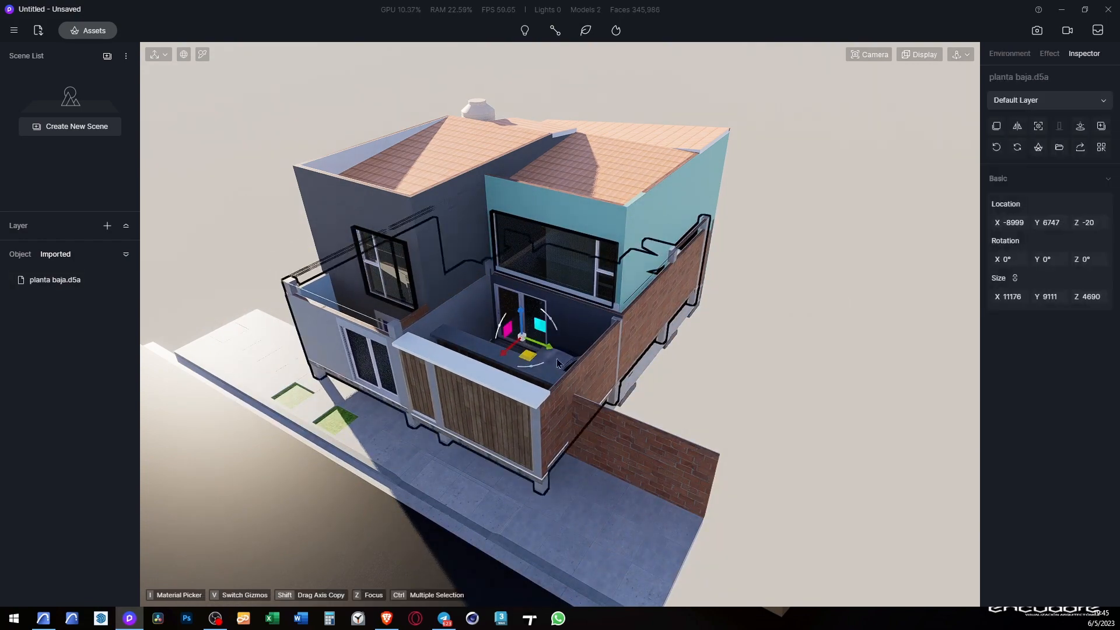
{"action": "scroll", "coordinate": [558, 364], "scroll_direction": "up", "scroll_amount": 5}
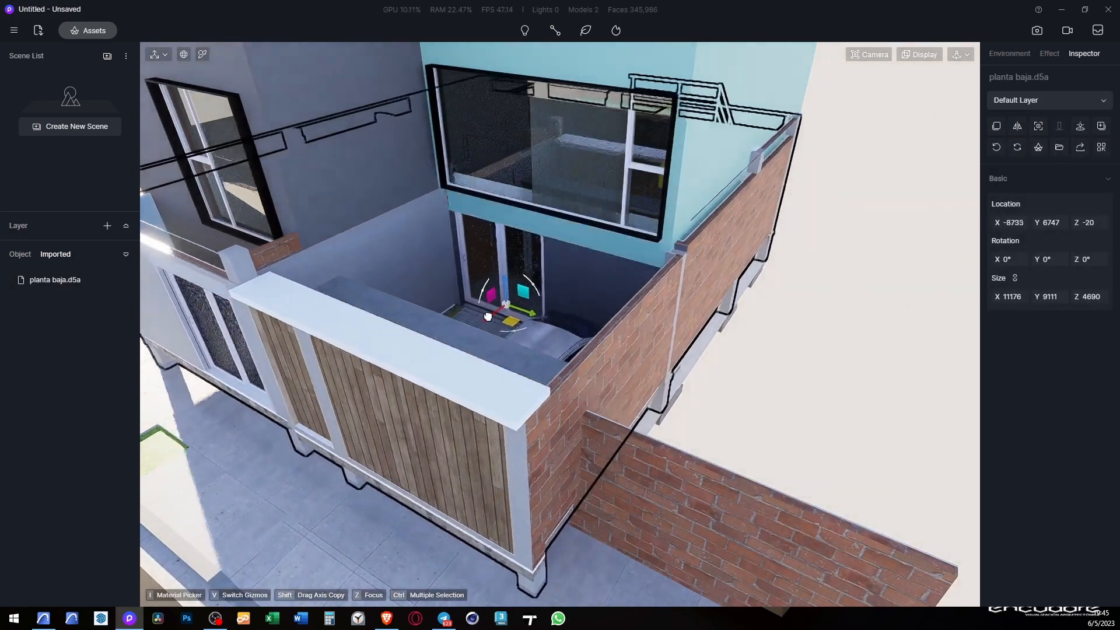
{"action": "left_click_drag", "start_coordinate": [487, 317], "coordinate": [524, 291]}
{"action": "scroll", "coordinate": [426, 403], "scroll_direction": "up", "scroll_amount": 4}
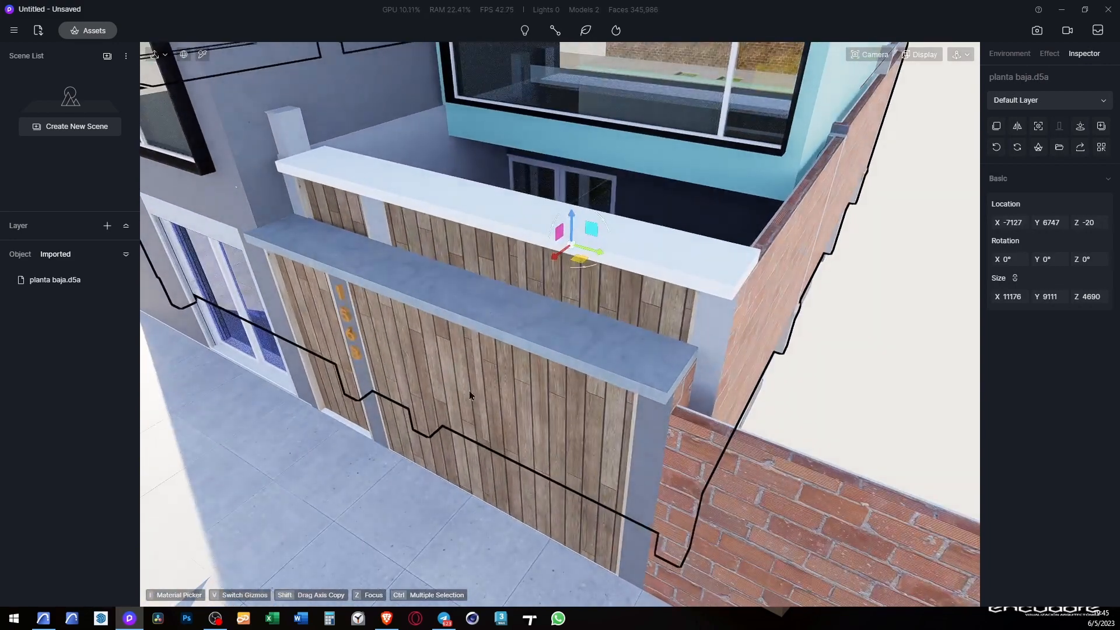
{"action": "scroll", "coordinate": [562, 302], "scroll_direction": "down", "scroll_amount": 2}
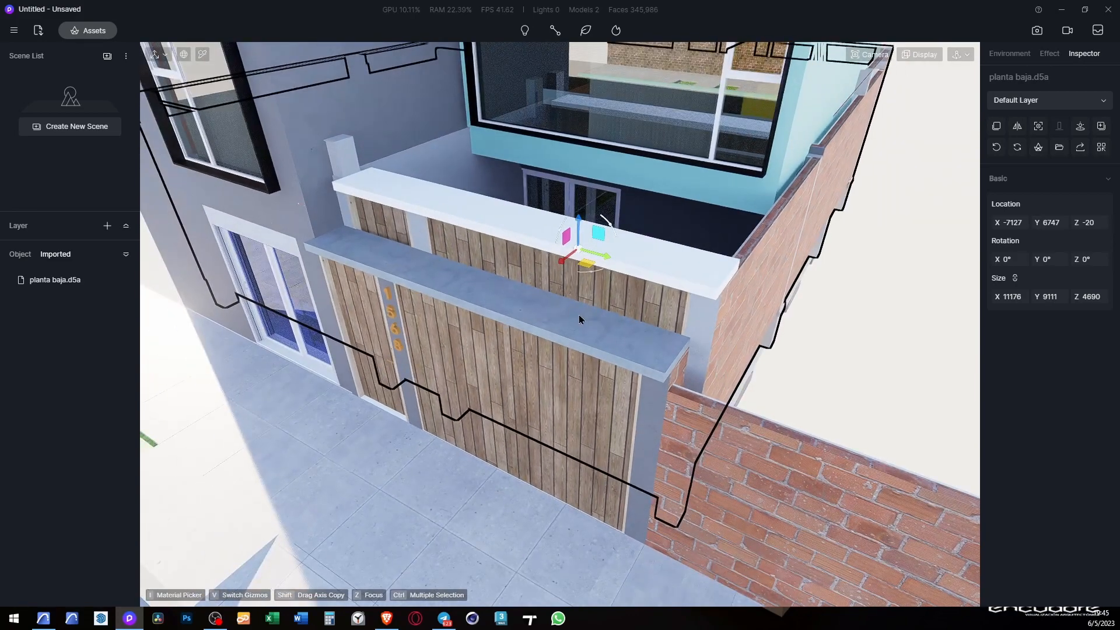
{"action": "scroll", "coordinate": [572, 329], "scroll_direction": "down", "scroll_amount": 3}
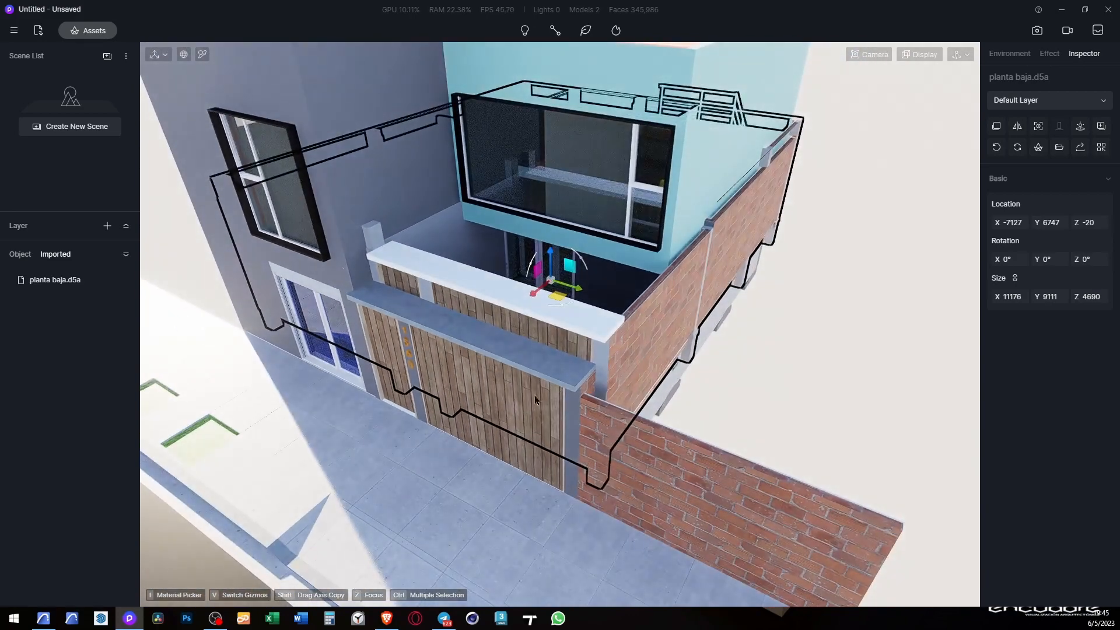
{"action": "scroll", "coordinate": [540, 349], "scroll_direction": "up", "scroll_amount": 5}
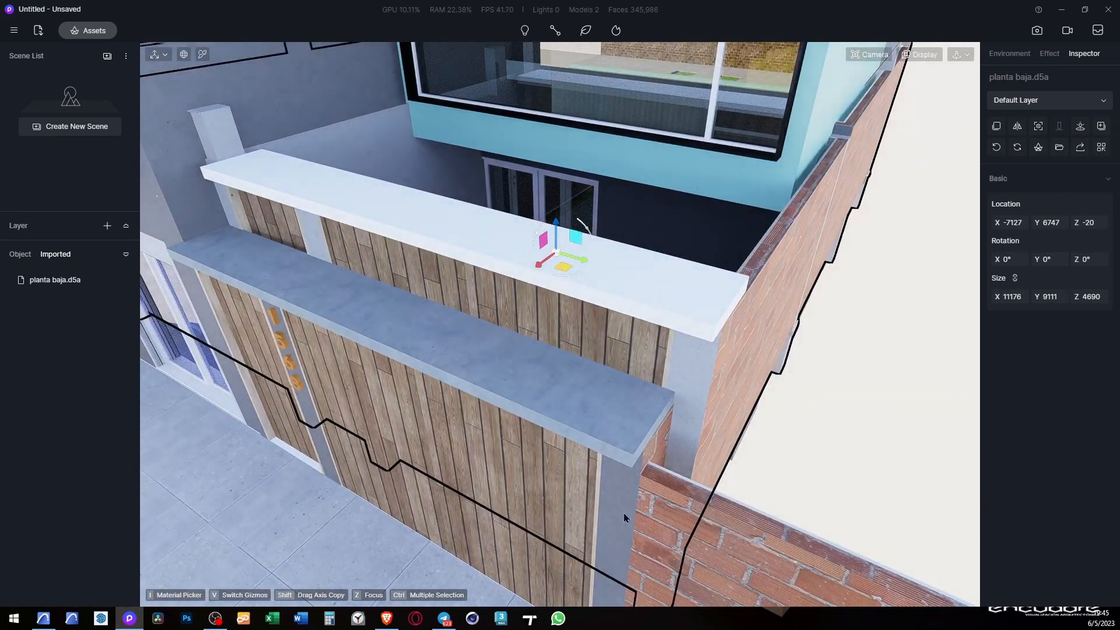
Step: Copy the Hormigón - 03 26 material from the existing front wall's cap to the imported model's white wall cap
{"action": "key", "text": "i"}
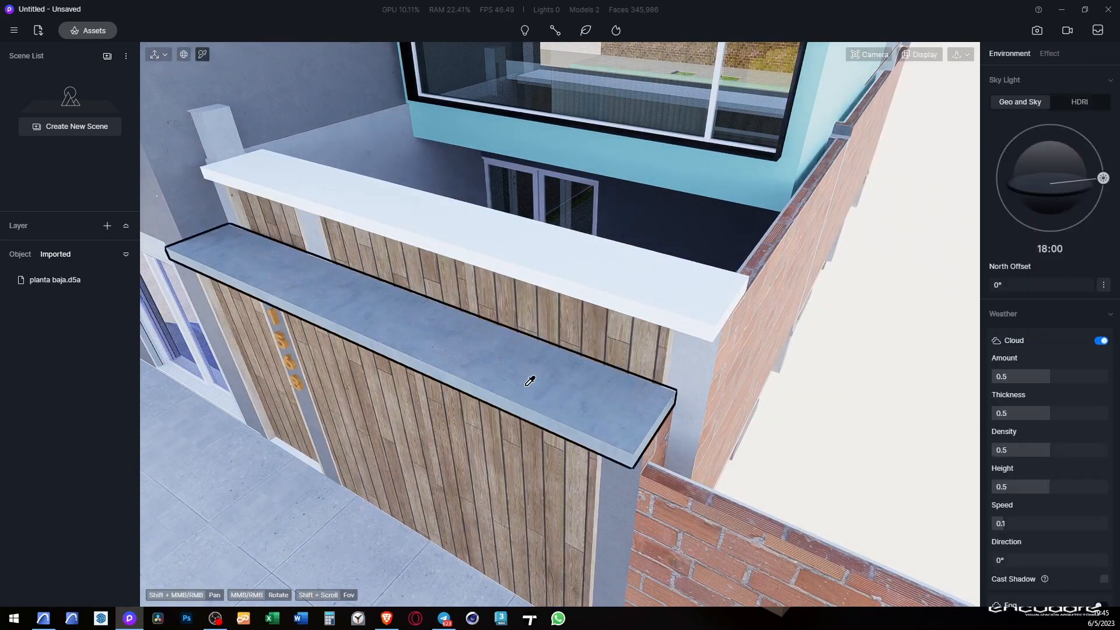
{"action": "left_click", "coordinate": [530, 376]}
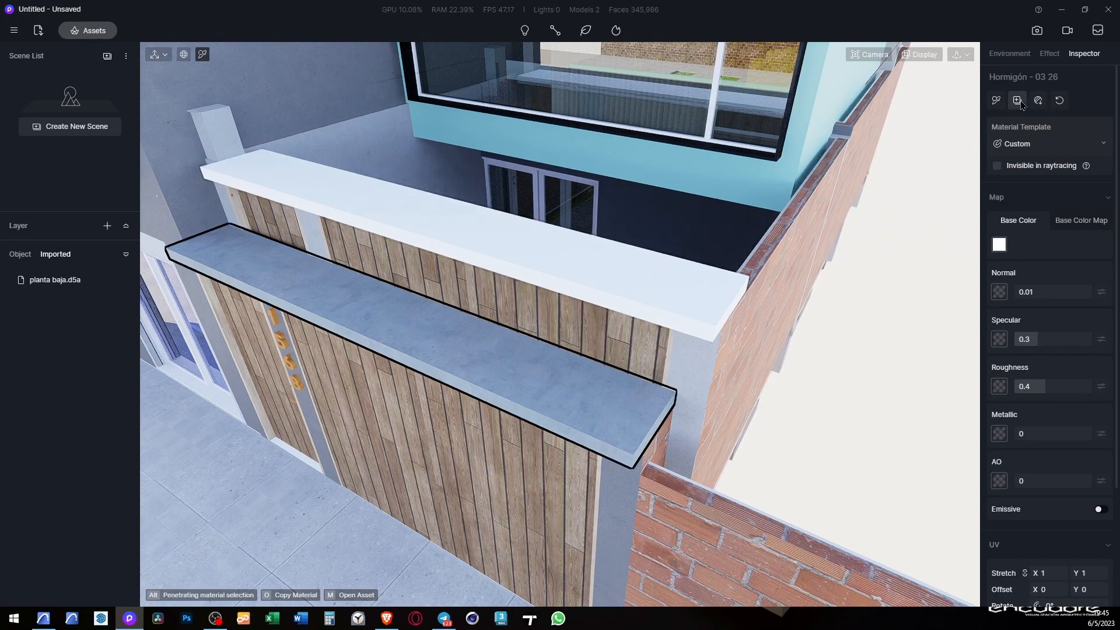
{"action": "left_click", "coordinate": [999, 102]}
{"action": "left_click", "coordinate": [696, 286]}
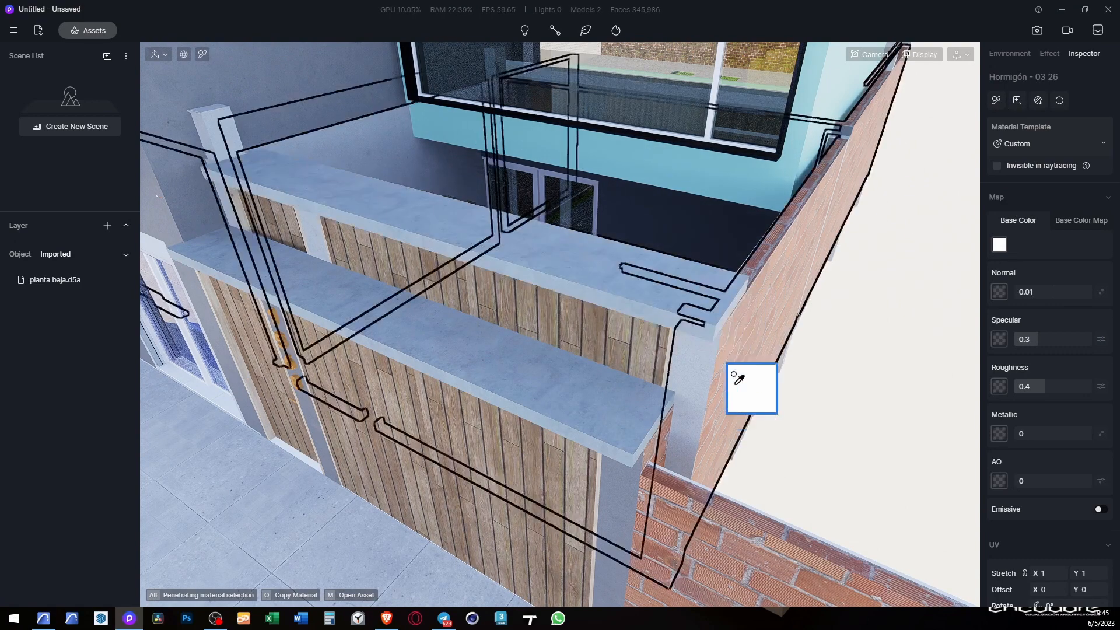
{"action": "scroll", "coordinate": [710, 418], "scroll_direction": "down", "scroll_amount": 3}
{"action": "key", "text": "Escape"}
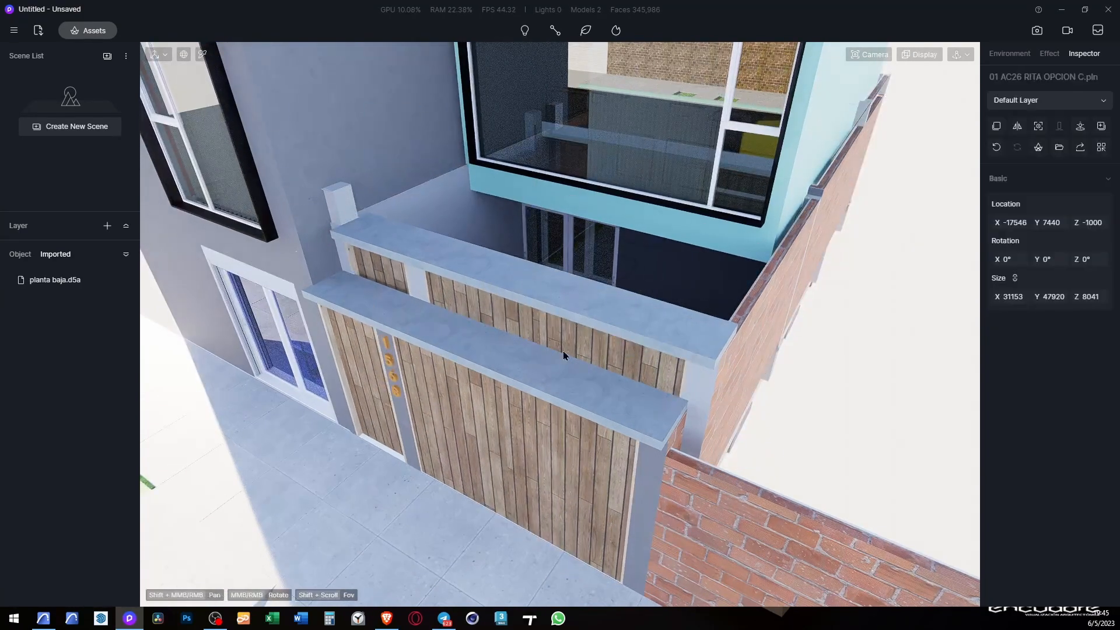
Step: Move the imported ground-floor model toward the existing house's position, to about X -7558, Y 6559, Z -630
{"action": "middle_click_drag", "start_coordinate": [563, 354], "coordinate": [216, 206]}
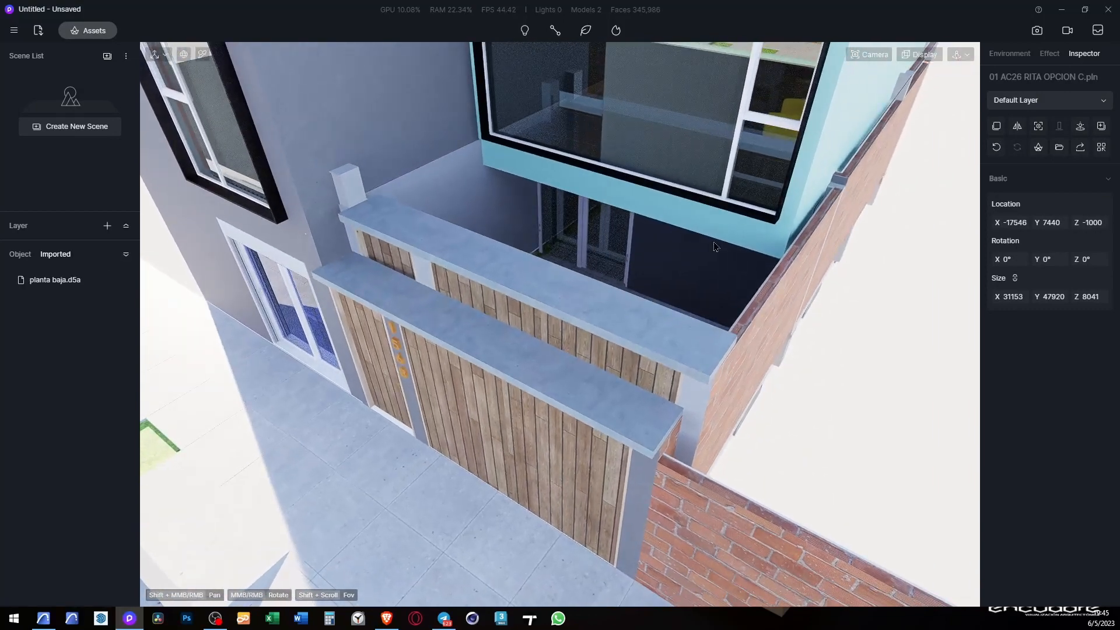
{"action": "scroll", "coordinate": [715, 245], "scroll_direction": "down", "scroll_amount": 4}
{"action": "scroll", "coordinate": [720, 348], "scroll_direction": "up", "scroll_amount": 5}
{"action": "key", "text": "Escape"}
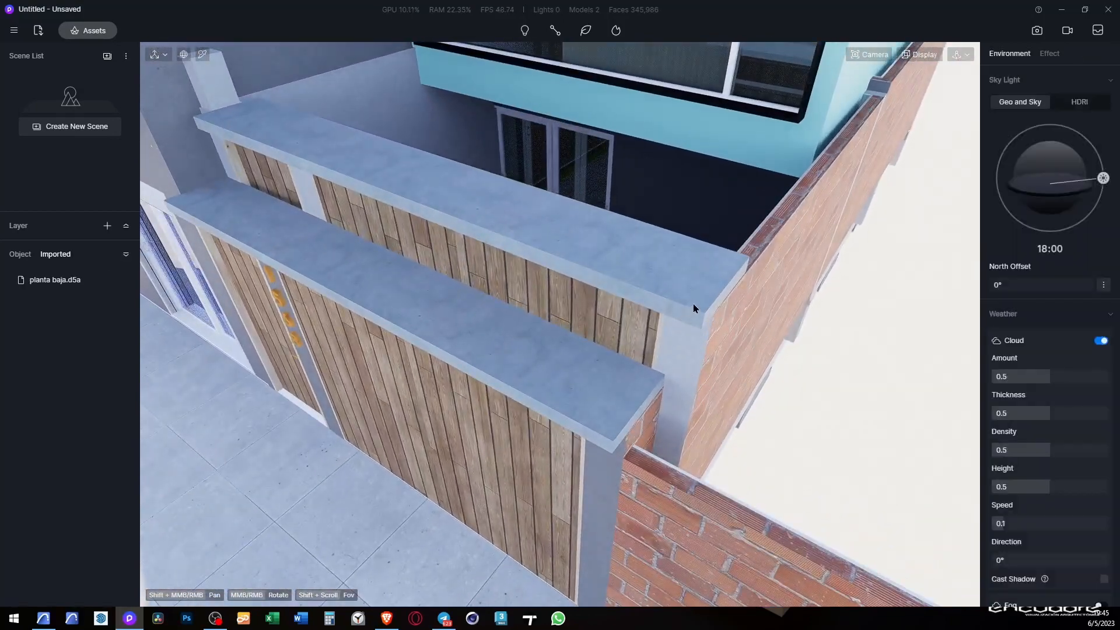
{"action": "left_click", "coordinate": [693, 303]}
{"action": "key", "text": "Escape"}
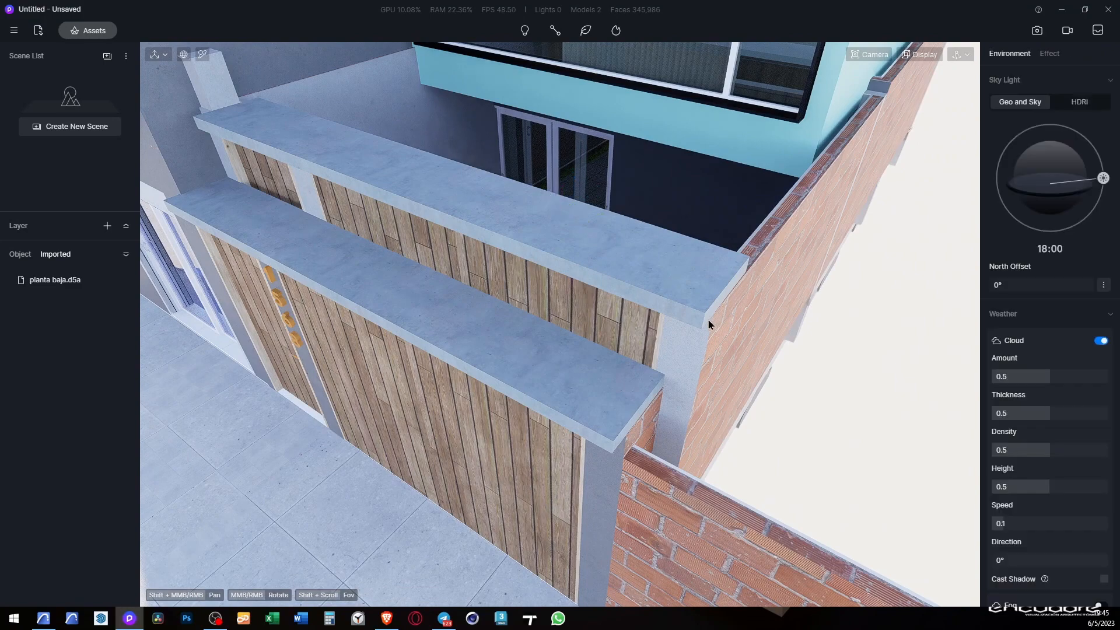
{"action": "left_click", "coordinate": [673, 289]}
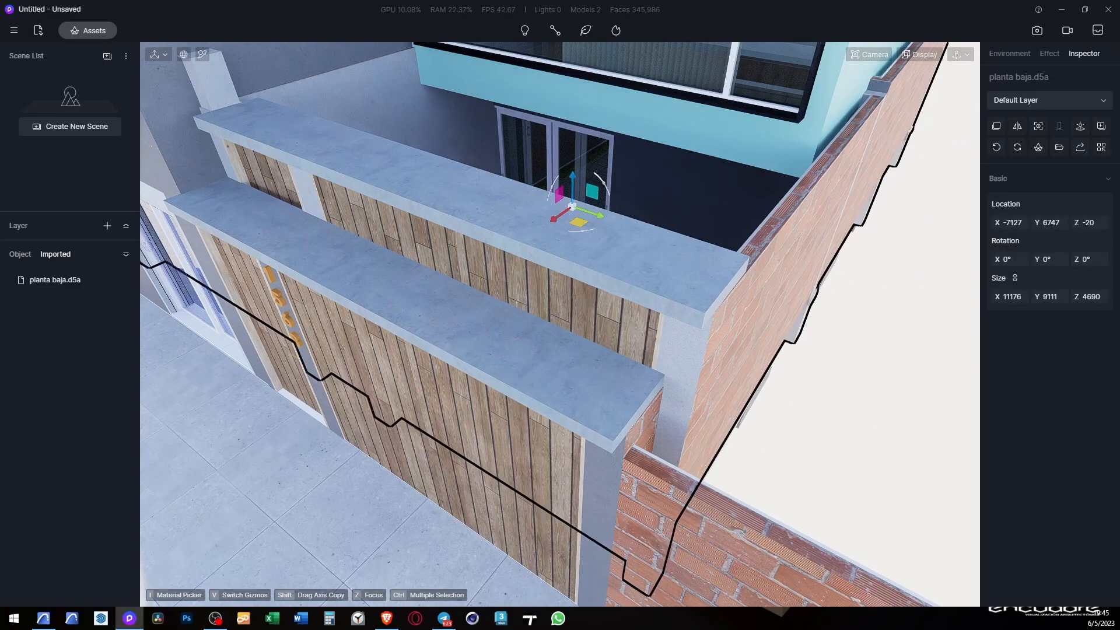
{"action": "left_click_drag", "start_coordinate": [573, 186], "coordinate": [580, 251]}
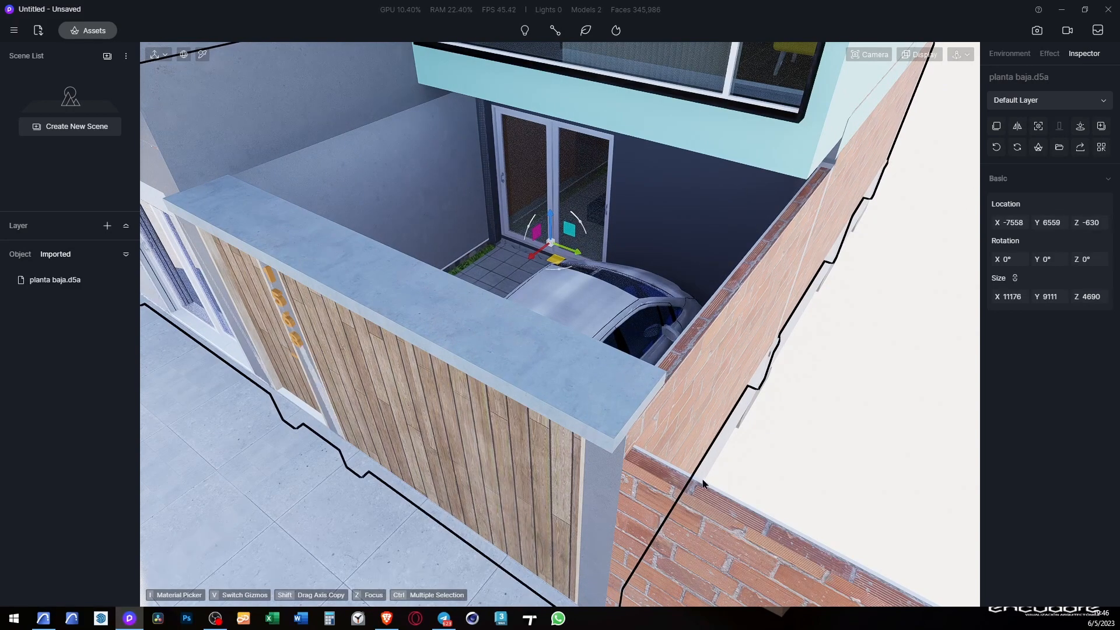
Step: Hide the complete house model so only the imported planta baja ground floor remains displayed
{"action": "scroll", "coordinate": [698, 481], "scroll_direction": "up", "scroll_amount": 5}
{"action": "scroll", "coordinate": [821, 514], "scroll_direction": "down", "scroll_amount": 10}
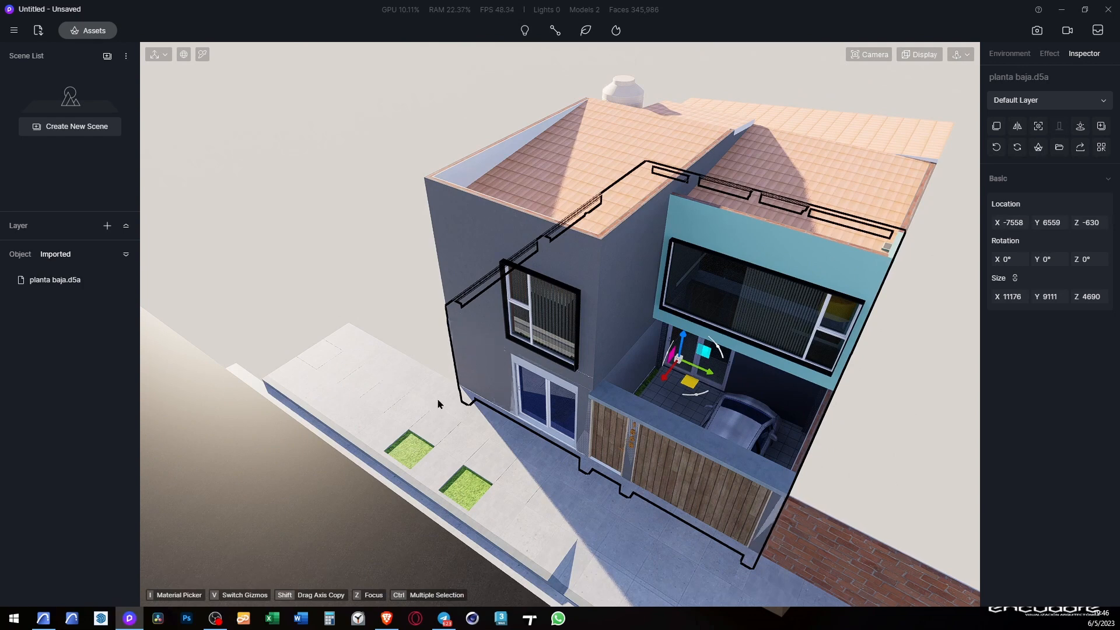
{"action": "left_click", "coordinate": [19, 257]}
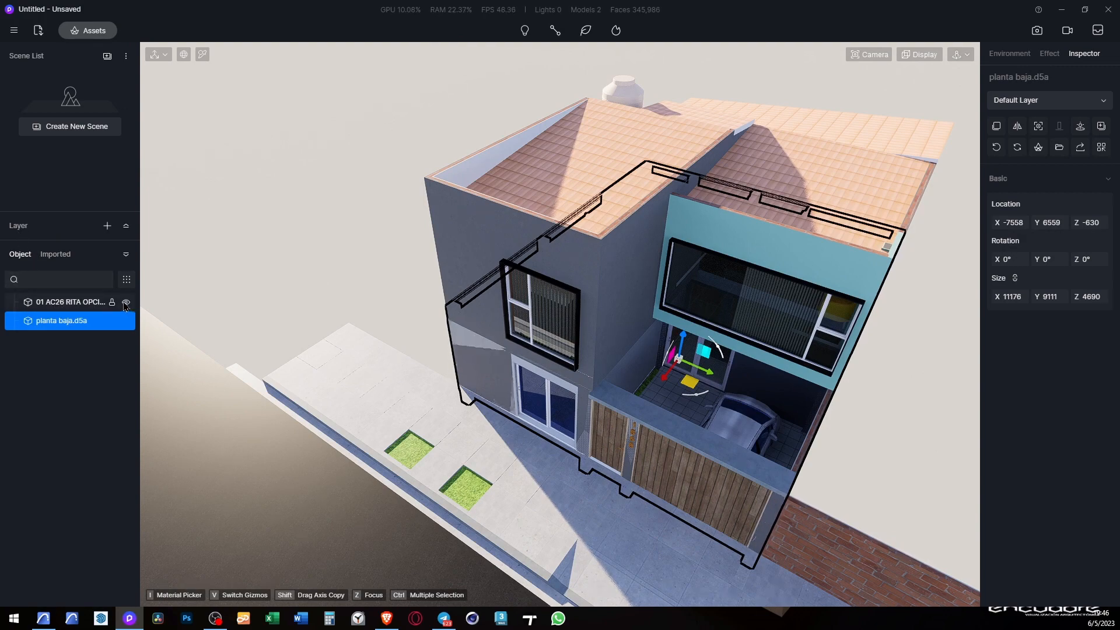
{"action": "left_click", "coordinate": [126, 304]}
Step: Look over the furnished ground floor from several angles, switch to the top view and deselect the model
{"action": "scroll", "coordinate": [659, 353], "scroll_direction": "up", "scroll_amount": 3}
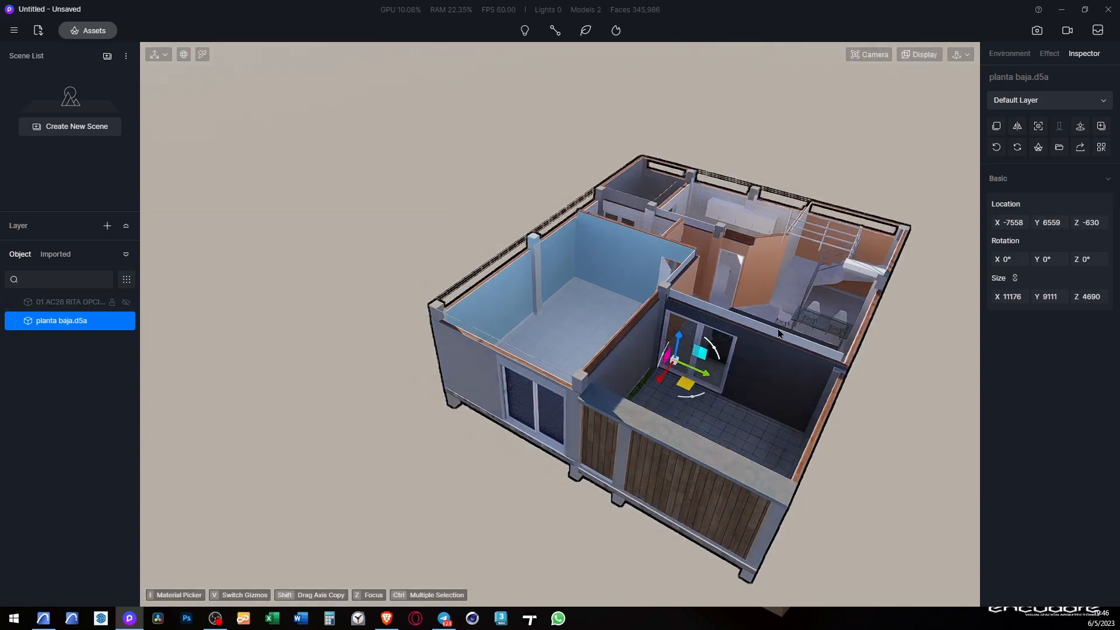
{"action": "right_click_drag", "start_coordinate": [467, 369], "coordinate": [574, 367]}
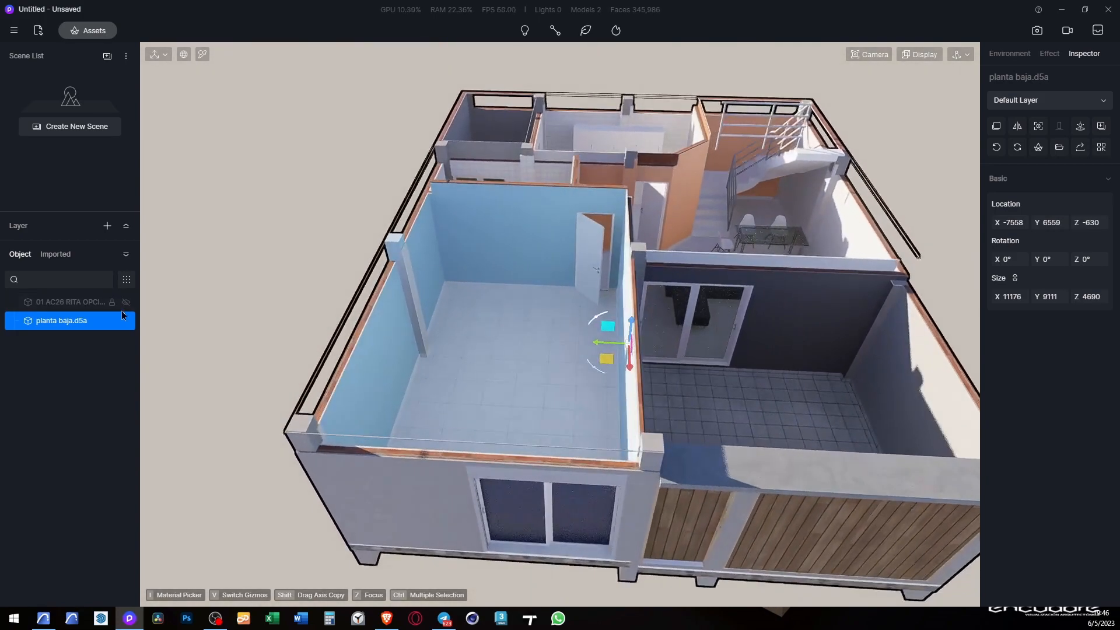
{"action": "right_click_drag", "start_coordinate": [483, 398], "coordinate": [640, 283]}
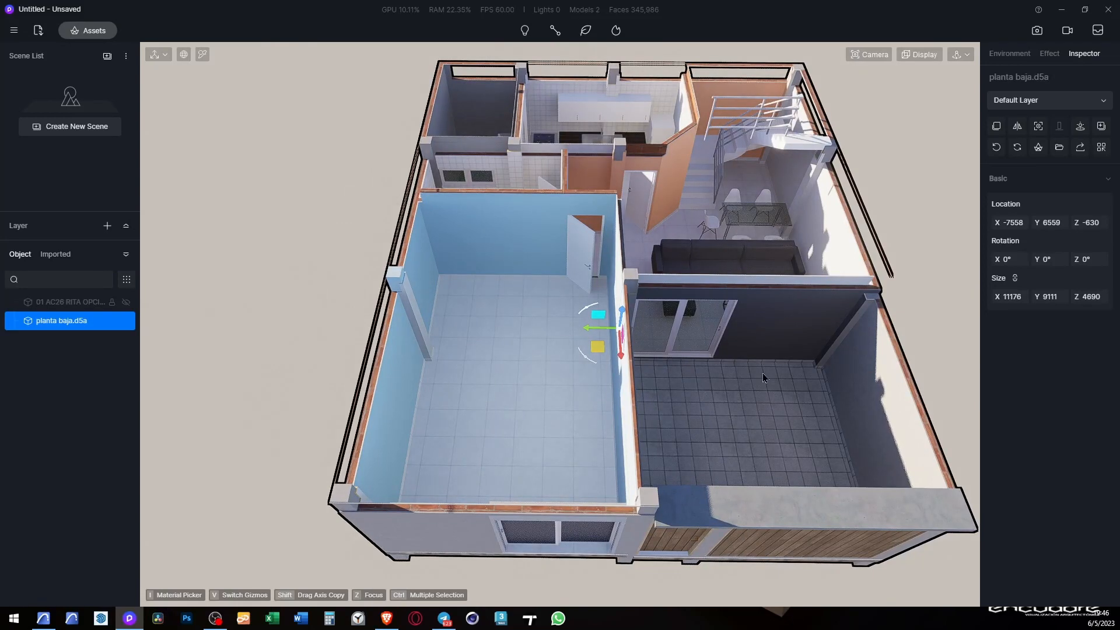
{"action": "scroll", "coordinate": [543, 441], "scroll_direction": "down", "scroll_amount": 5}
{"action": "scroll", "coordinate": [639, 304], "scroll_direction": "up", "scroll_amount": 3}
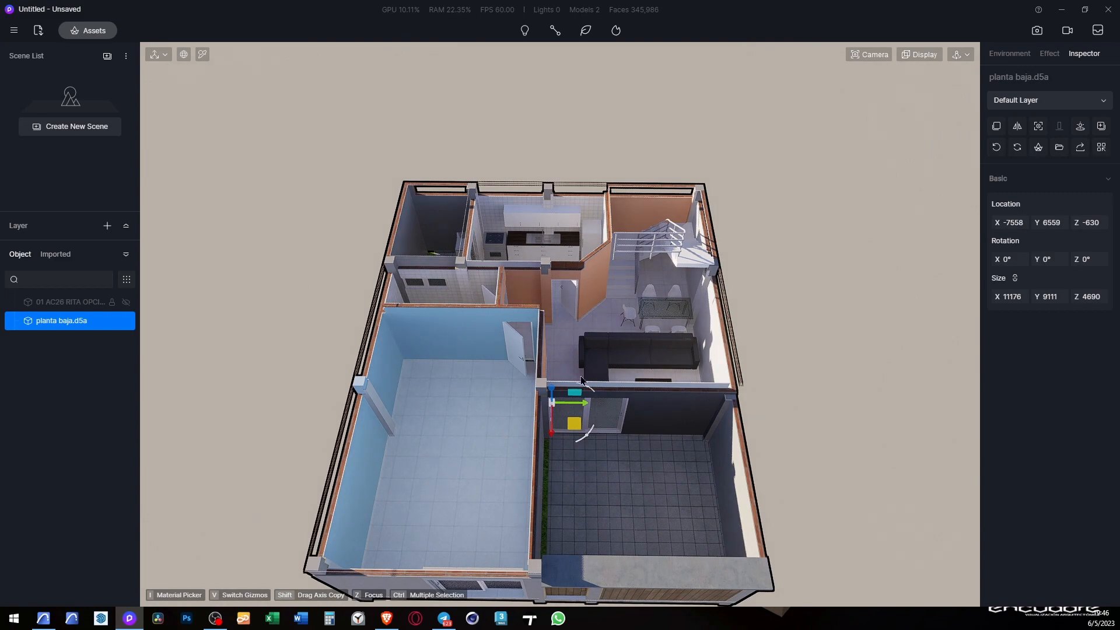
{"action": "scroll", "coordinate": [457, 523], "scroll_direction": "up", "scroll_amount": 2}
{"action": "middle_click_drag", "start_coordinate": [457, 523], "coordinate": [468, 437]}
{"action": "scroll", "coordinate": [468, 437], "scroll_direction": "down", "scroll_amount": 5}
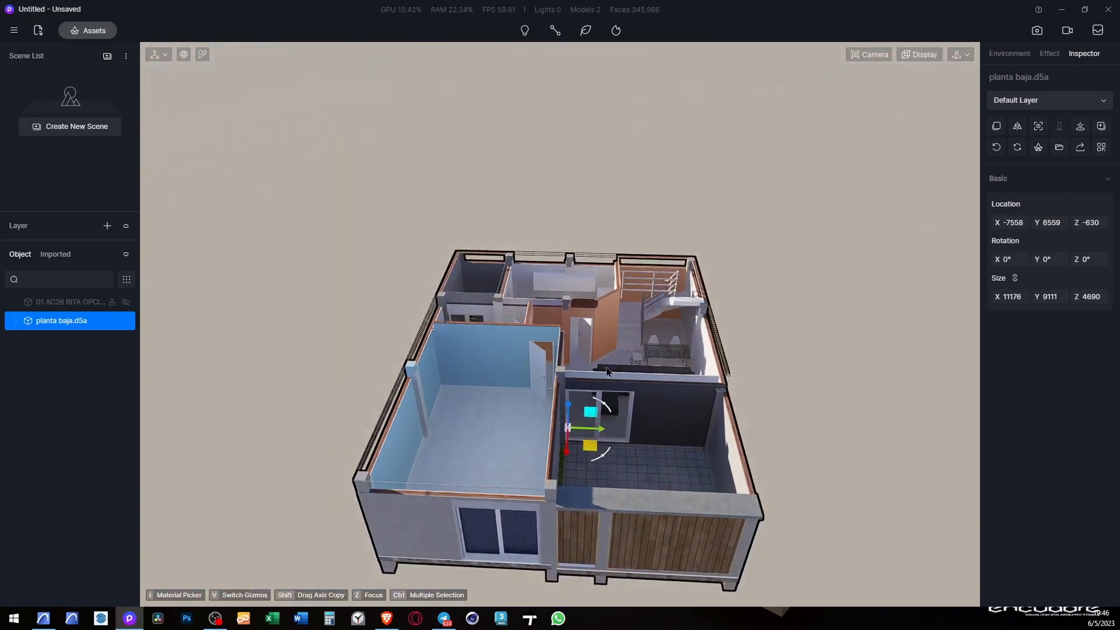
{"action": "key", "text": "t"}
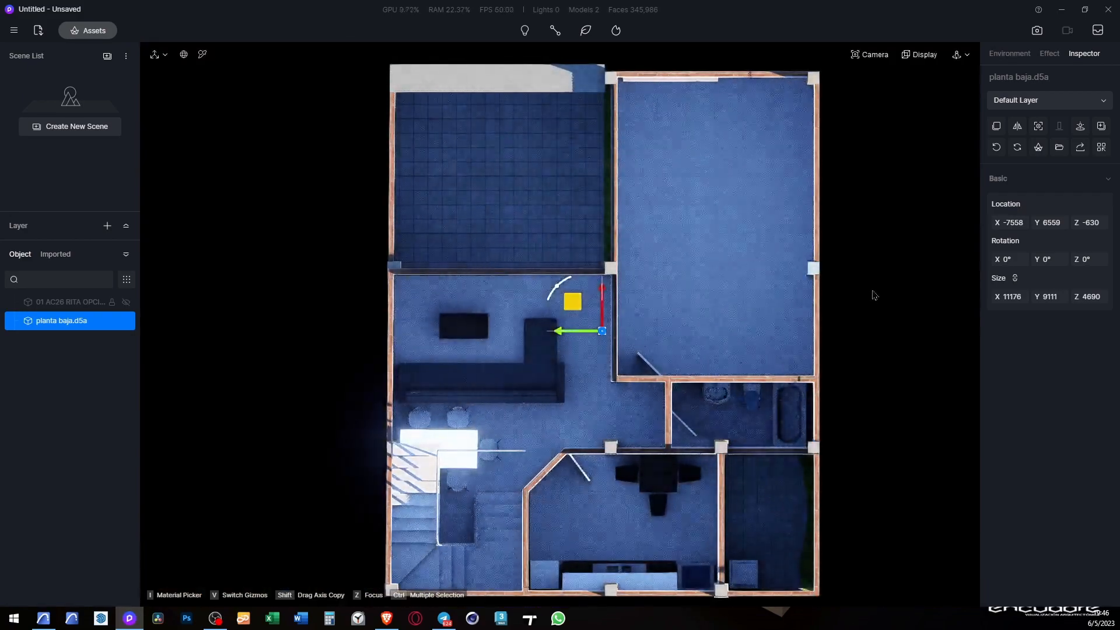
{"action": "left_click", "coordinate": [890, 329]}
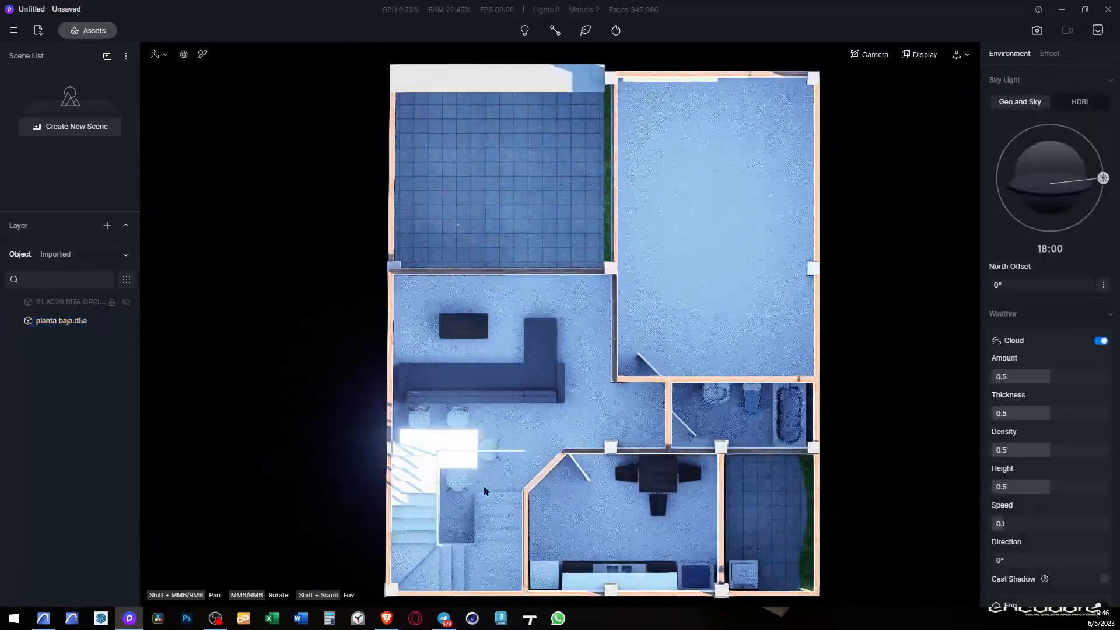
Step: Switch the sky light to HDRI and choose the Pure White sky
{"action": "left_click", "coordinate": [1079, 104]}
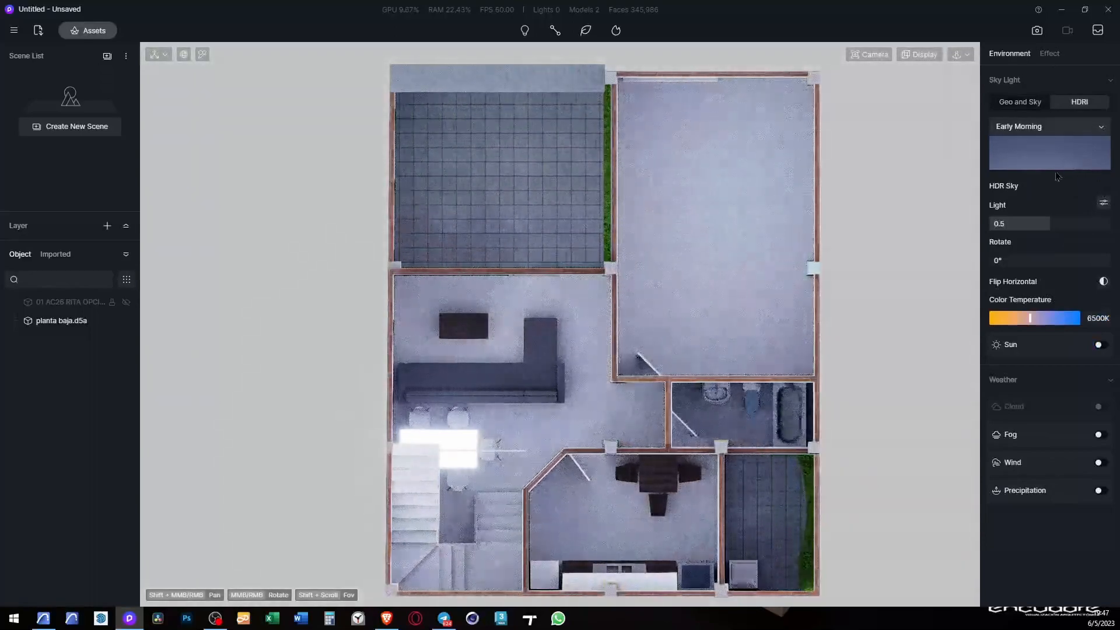
{"action": "left_click", "coordinate": [1102, 128]}
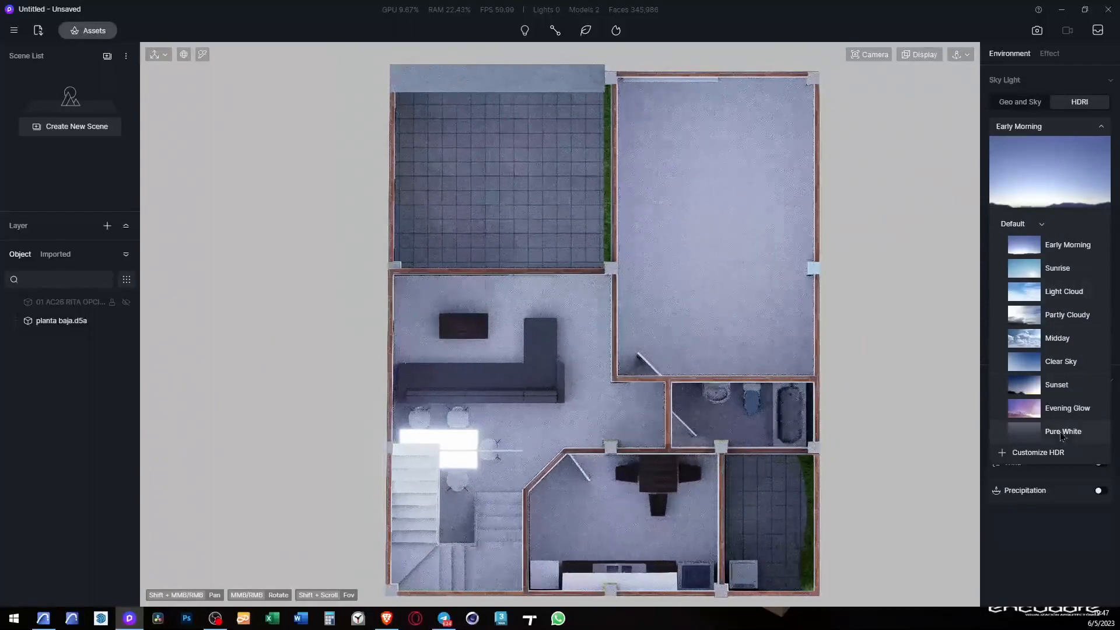
{"action": "left_click", "coordinate": [1084, 431]}
{"action": "left_click", "coordinate": [884, 359]}
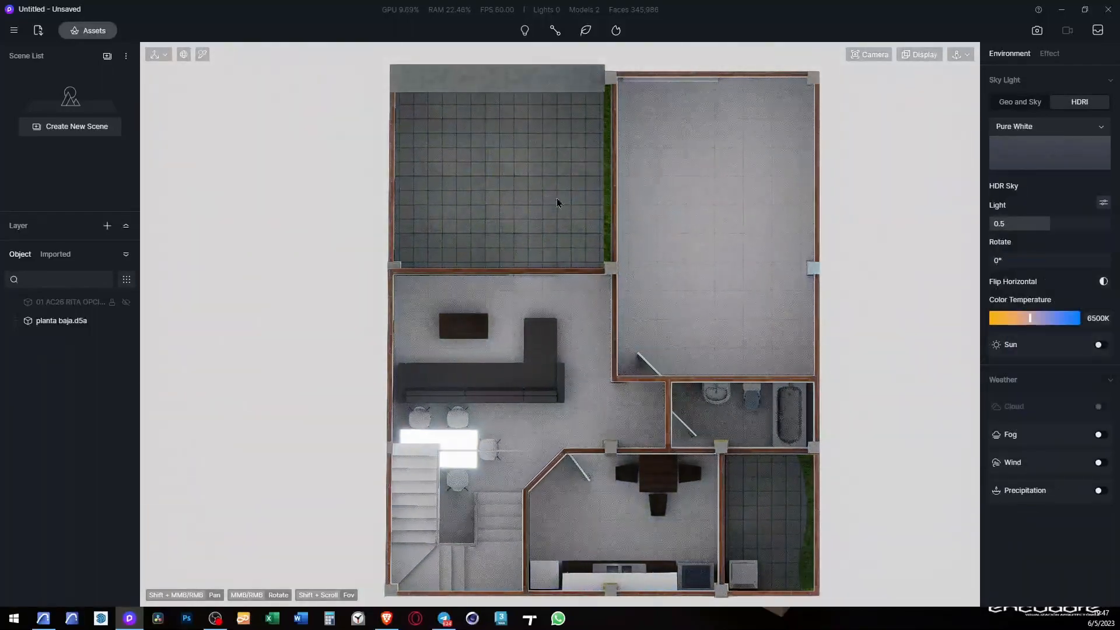
{"action": "scroll", "coordinate": [528, 255], "scroll_direction": "down", "scroll_amount": 1}
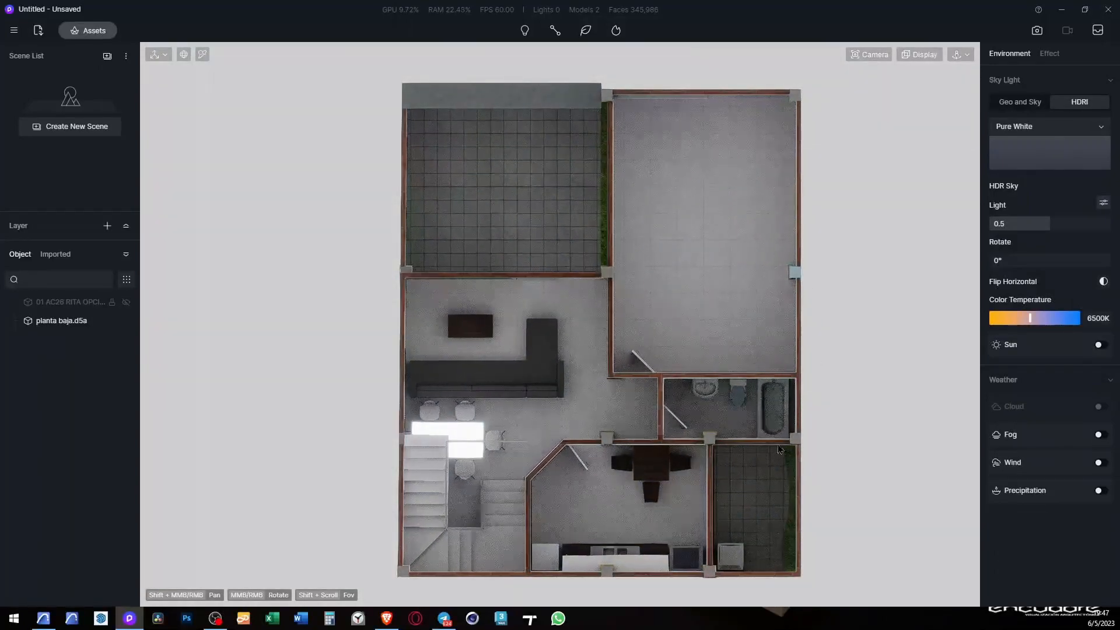
{"action": "scroll", "coordinate": [779, 449], "scroll_direction": "up", "scroll_amount": 1}
{"action": "scroll", "coordinate": [671, 257], "scroll_direction": "down", "scroll_amount": 1}
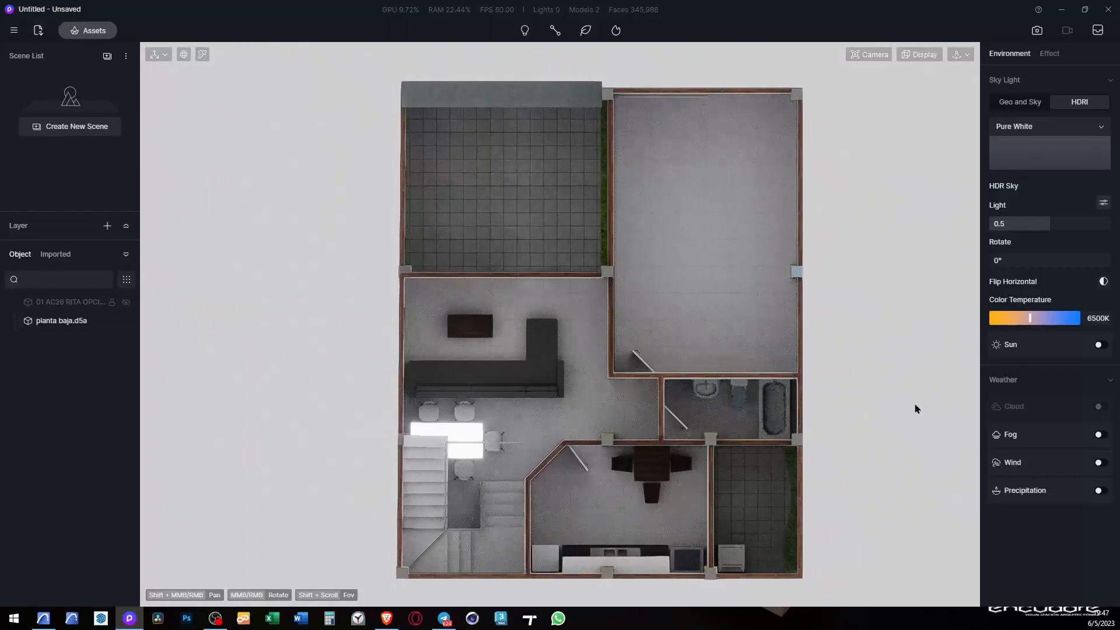
Step: Split the HDR sky light into separate values, with Skylight at 1 and Background at 0.7
{"action": "left_click", "coordinate": [1103, 203]}
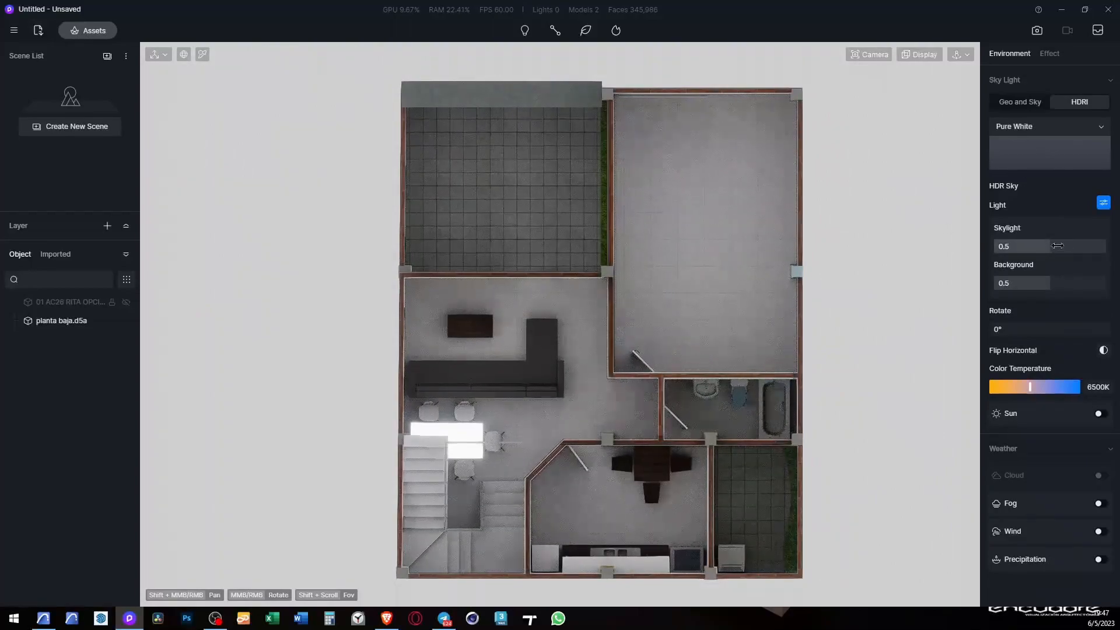
{"action": "left_click_drag", "start_coordinate": [1057, 246], "coordinate": [1105, 247]}
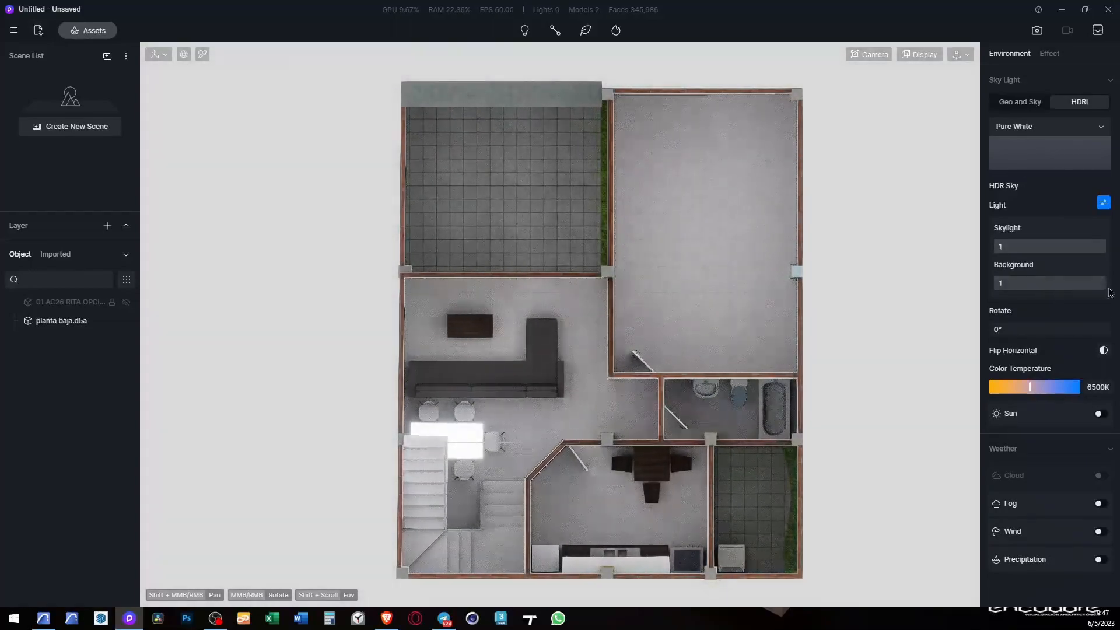
{"action": "left_click_drag", "start_coordinate": [1049, 283], "coordinate": [994, 305]}
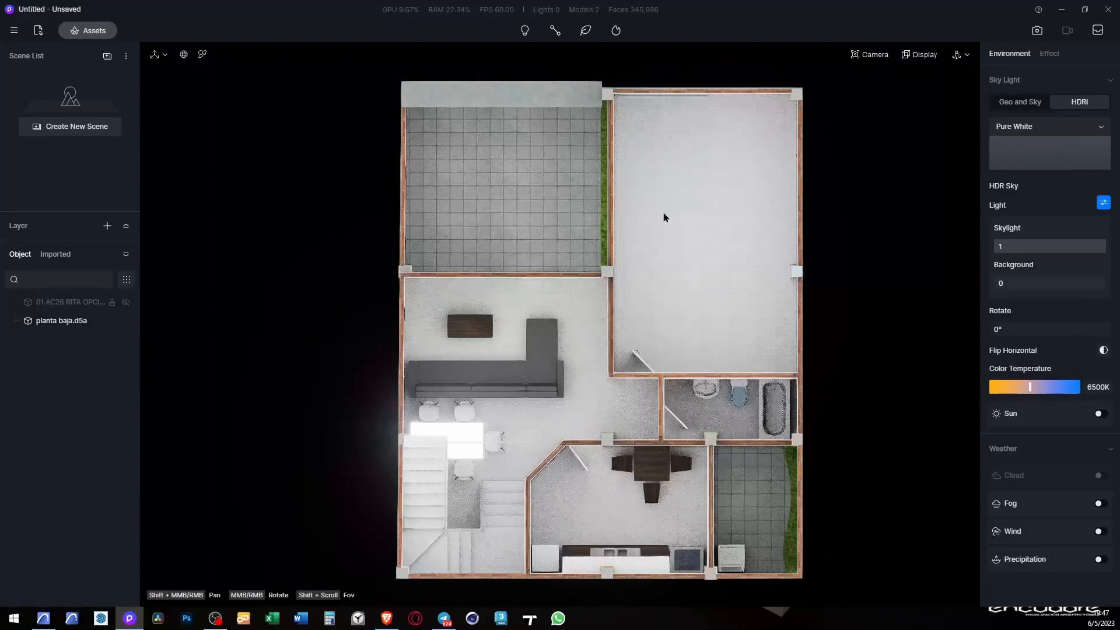
{"action": "left_click_drag", "start_coordinate": [995, 284], "coordinate": [1051, 287]}
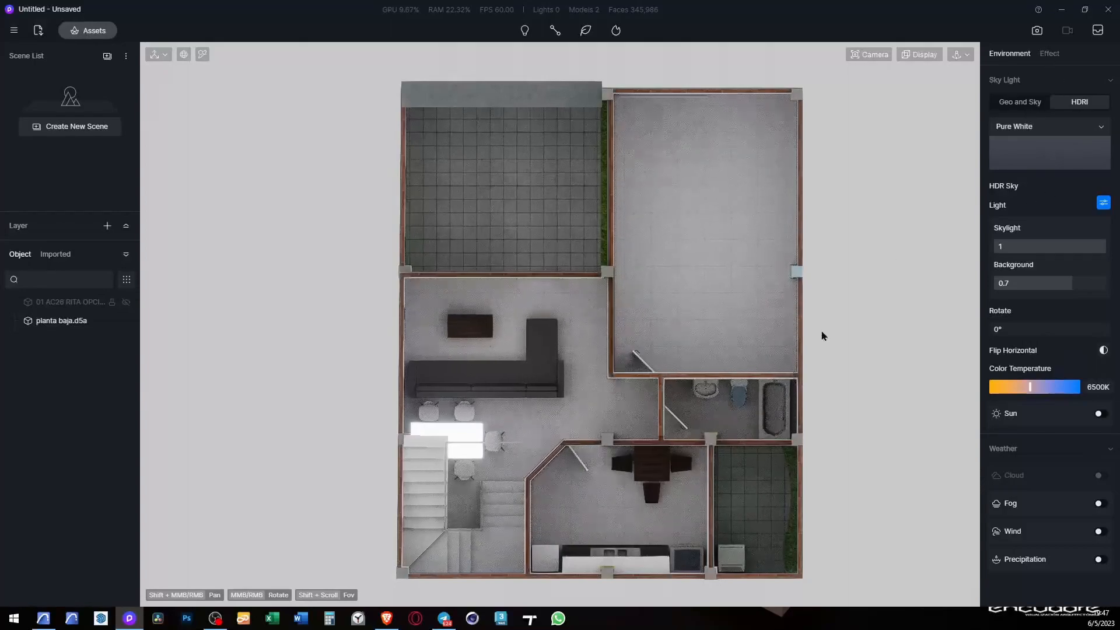
Step: Turn off automatic exposure in the post-processing effects and set the exposure to -0.35
{"action": "left_click", "coordinate": [1052, 53]}
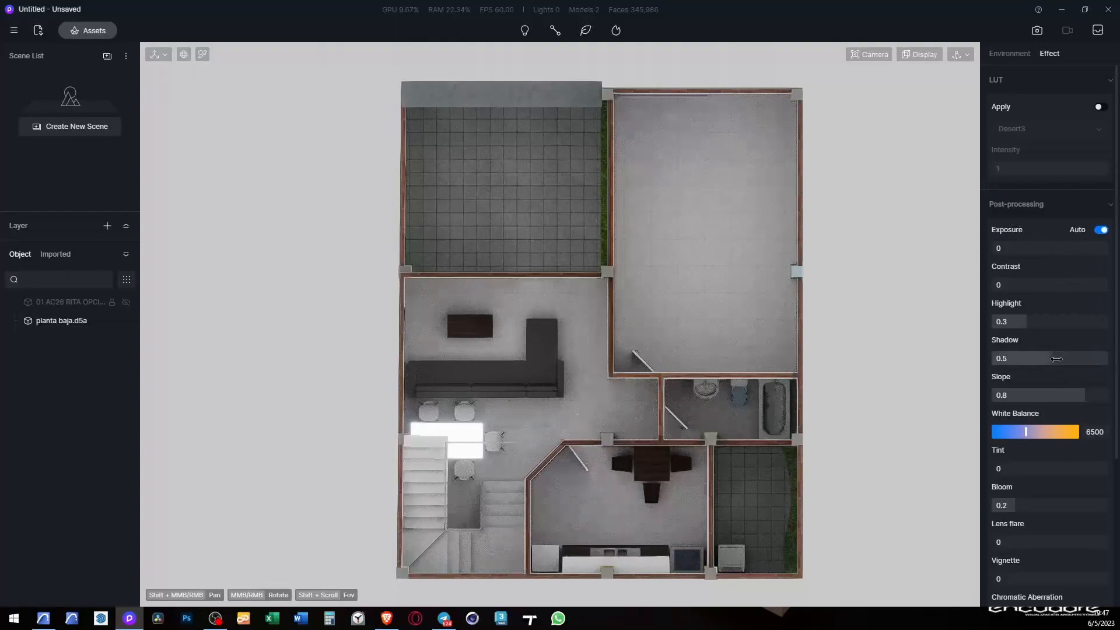
{"action": "left_click_drag", "start_coordinate": [1067, 322], "coordinate": [1040, 320]}
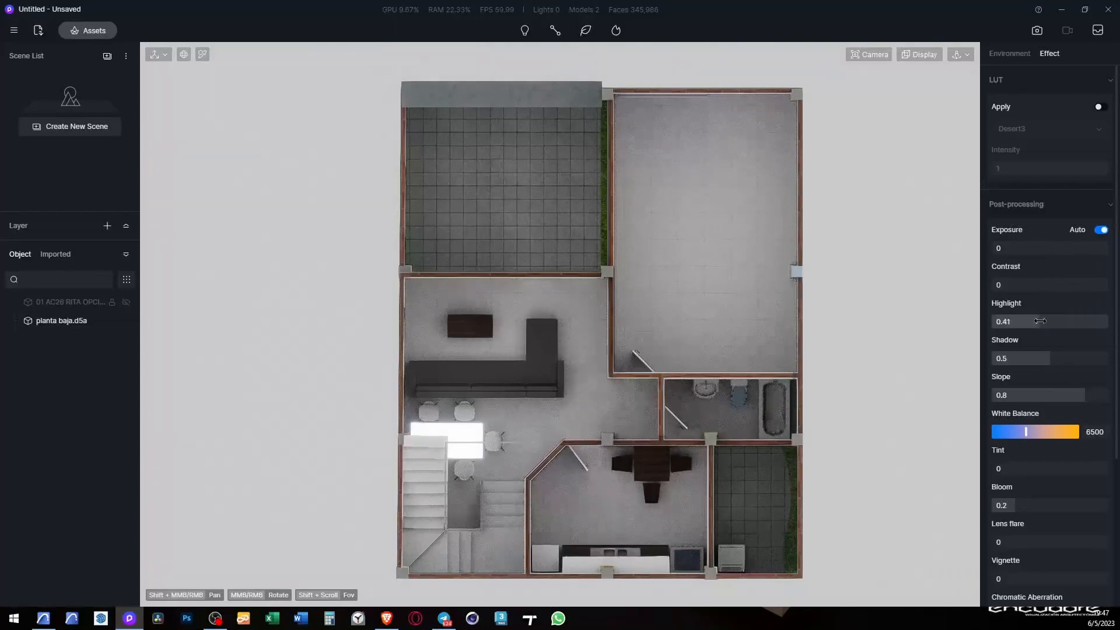
{"action": "left_click", "coordinate": [1100, 229]}
{"action": "mouse_move", "coordinate": [1044, 248]}
{"action": "left_mouse_down"}
{"action": "mouse_move", "coordinate": [1057, 253]}
{"action": "mouse_move", "coordinate": [1029, 254]}
{"action": "left_mouse_up"}
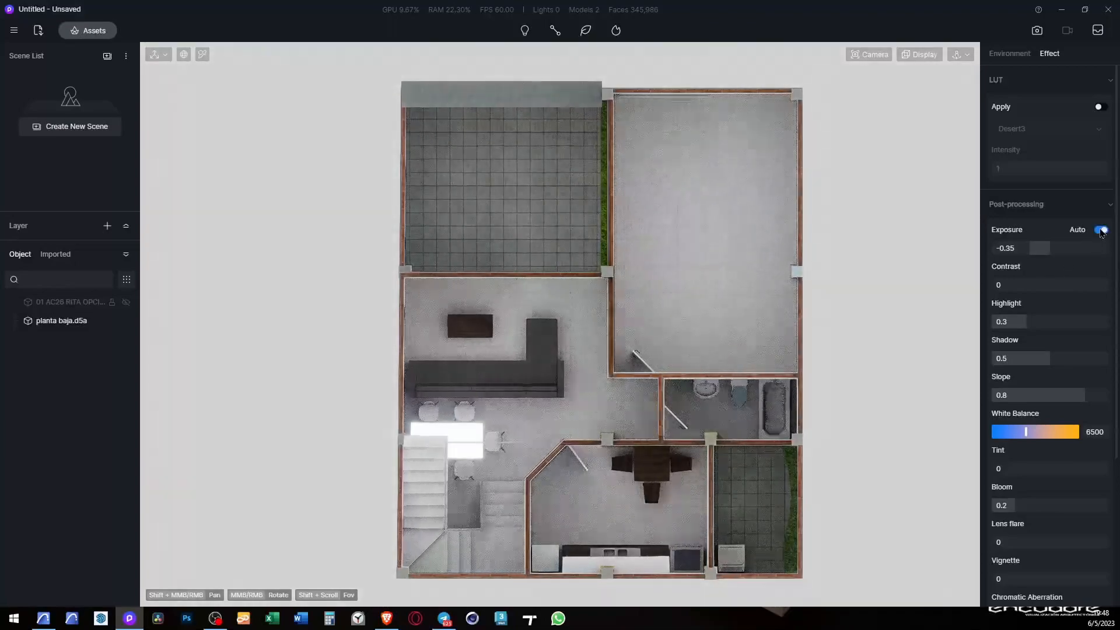
{"action": "left_click", "coordinate": [1102, 230]}
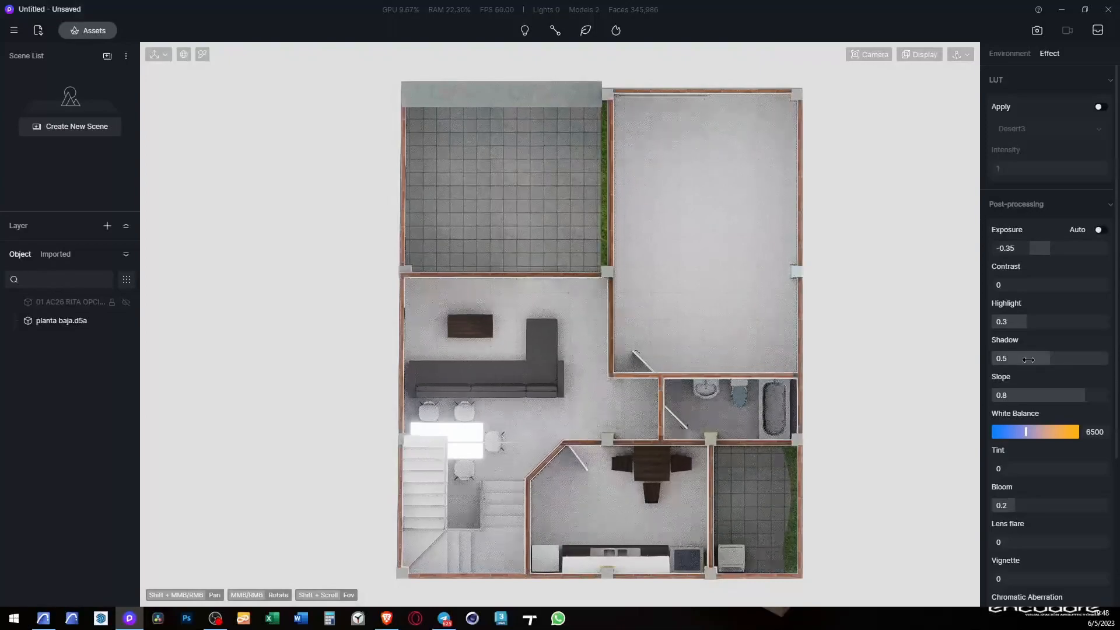
Step: Set the post-processing Shadow to 0.7 and reduce the Bloom to 0.03
{"action": "left_click_drag", "start_coordinate": [1049, 363], "coordinate": [1072, 365]}
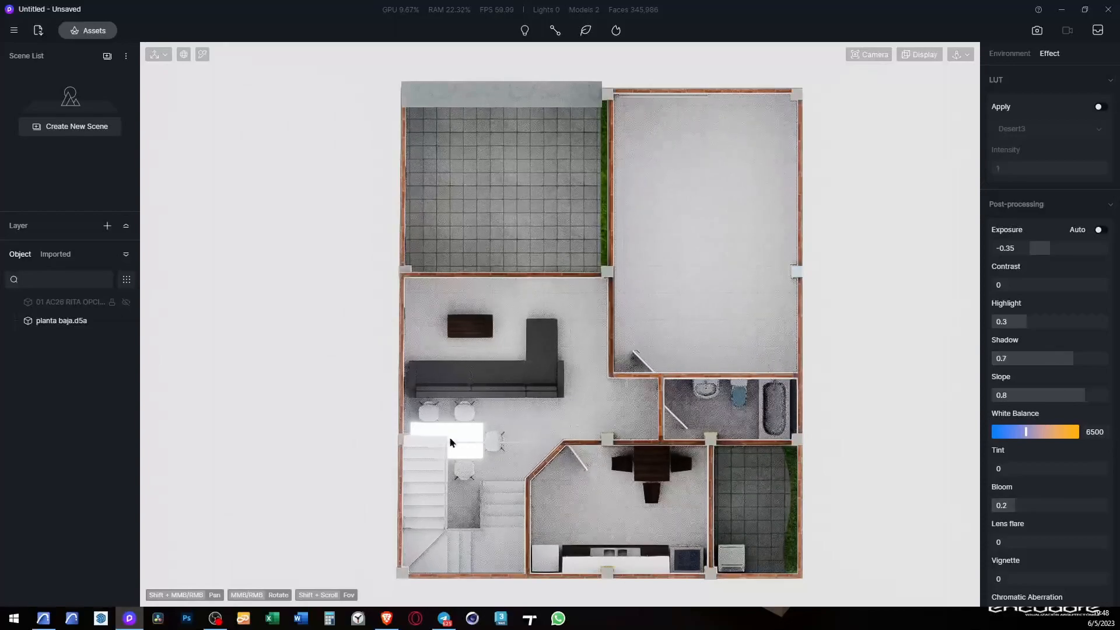
{"action": "left_click_drag", "start_coordinate": [1015, 505], "coordinate": [996, 515]}
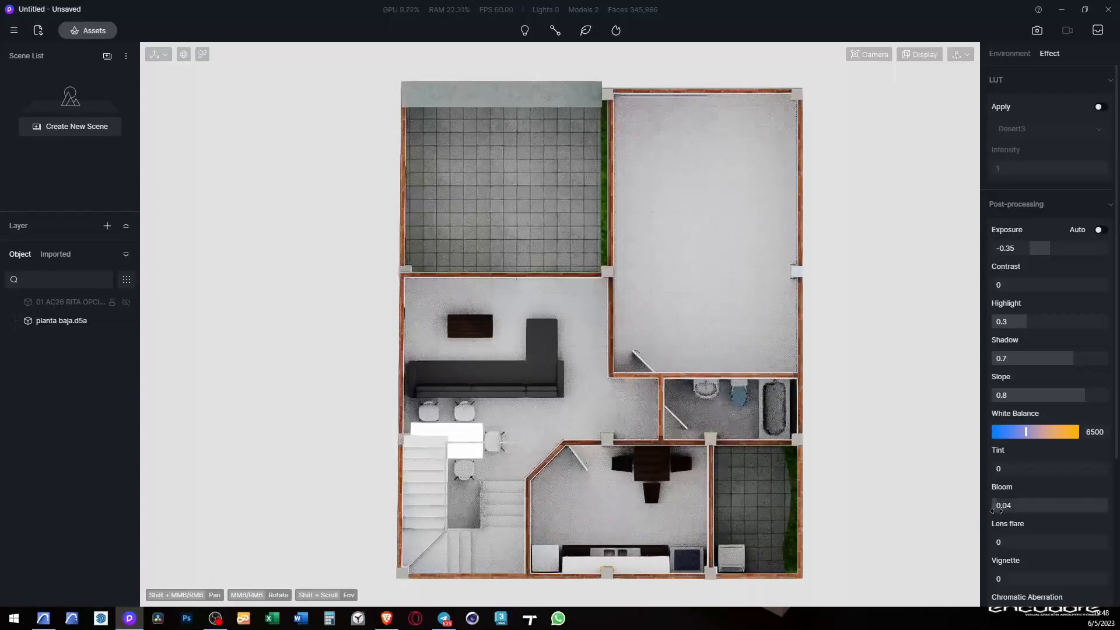
{"action": "left_click_drag", "start_coordinate": [996, 511], "coordinate": [994, 512]}
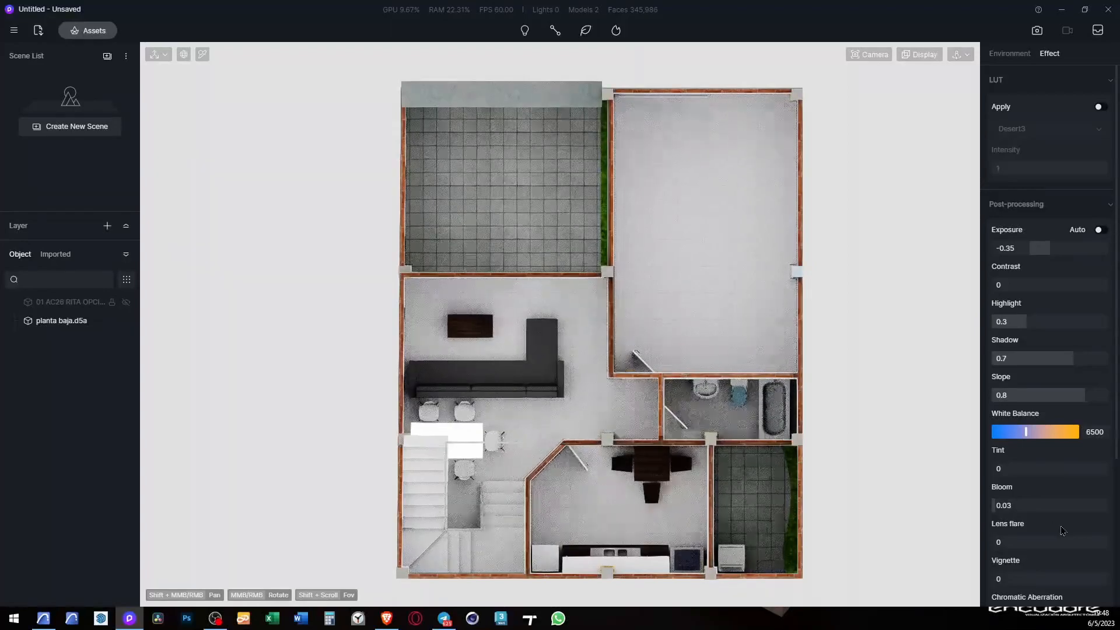
Step: Set the post-processing Saturation to -0.1
{"action": "scroll", "coordinate": [1062, 531], "scroll_direction": "down", "scroll_amount": 3}
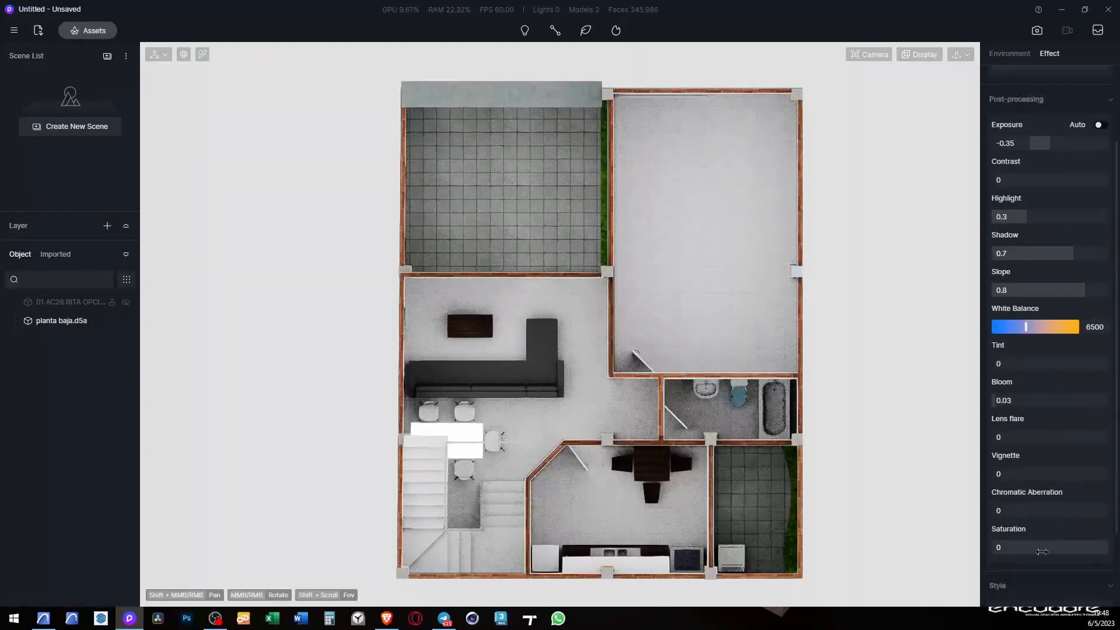
{"action": "mouse_move", "coordinate": [1042, 552]}
{"action": "left_mouse_down"}
{"action": "mouse_move", "coordinate": [1028, 552]}
{"action": "mouse_move", "coordinate": [1064, 552]}
{"action": "mouse_move", "coordinate": [1054, 551]}
{"action": "left_mouse_up"}
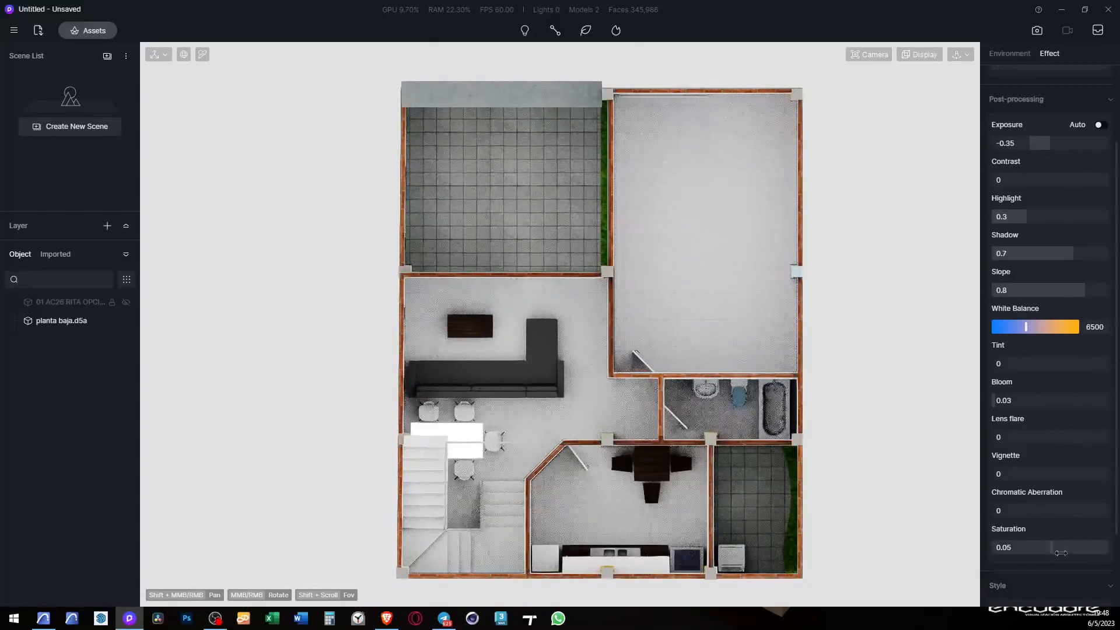
{"action": "mouse_move", "coordinate": [1061, 553]}
{"action": "left_mouse_down"}
{"action": "mouse_move", "coordinate": [1028, 553]}
{"action": "mouse_move", "coordinate": [1044, 552]}
{"action": "left_mouse_up"}
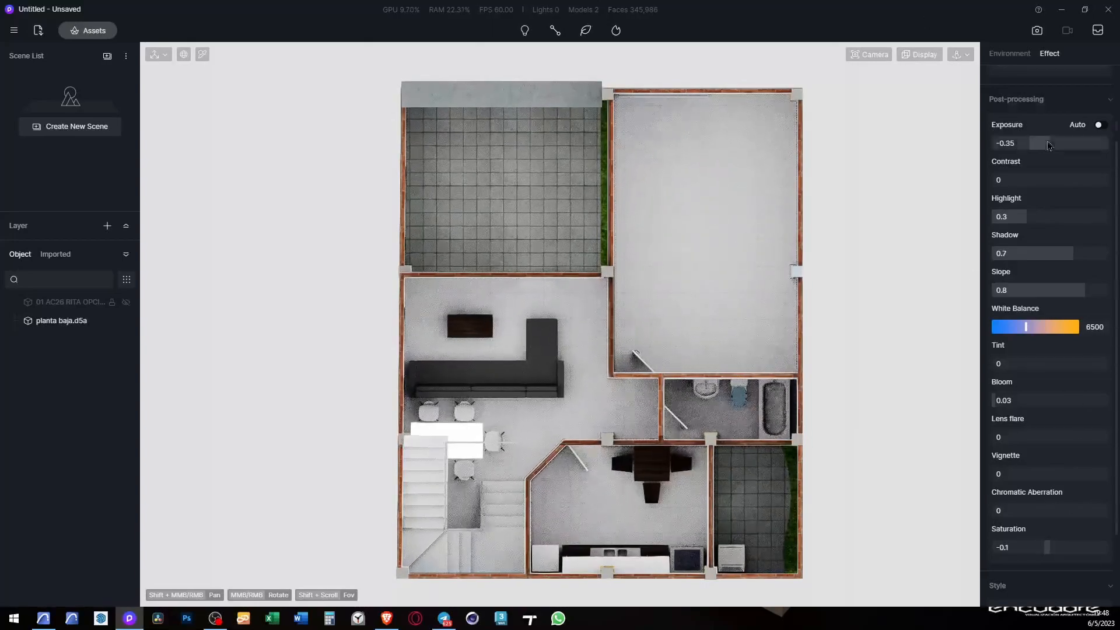
Step: Apply the Day Night LUT to the scene with an intensity of 0.2
{"action": "scroll", "coordinate": [1048, 146], "scroll_direction": "up", "scroll_amount": 3}
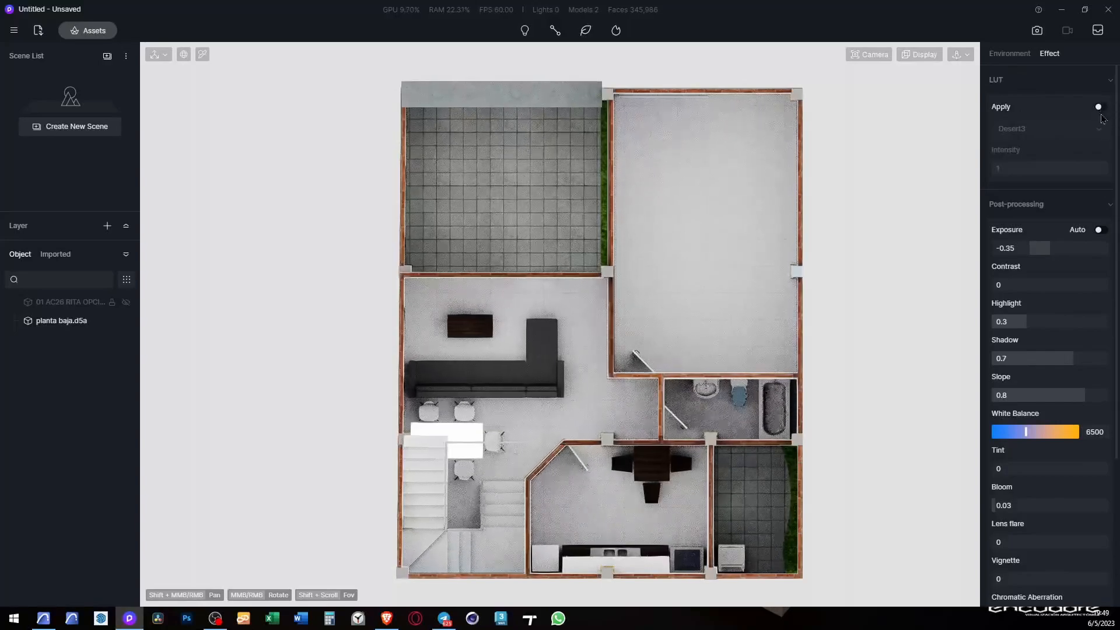
{"action": "left_click", "coordinate": [1099, 107]}
{"action": "left_click", "coordinate": [1090, 128]}
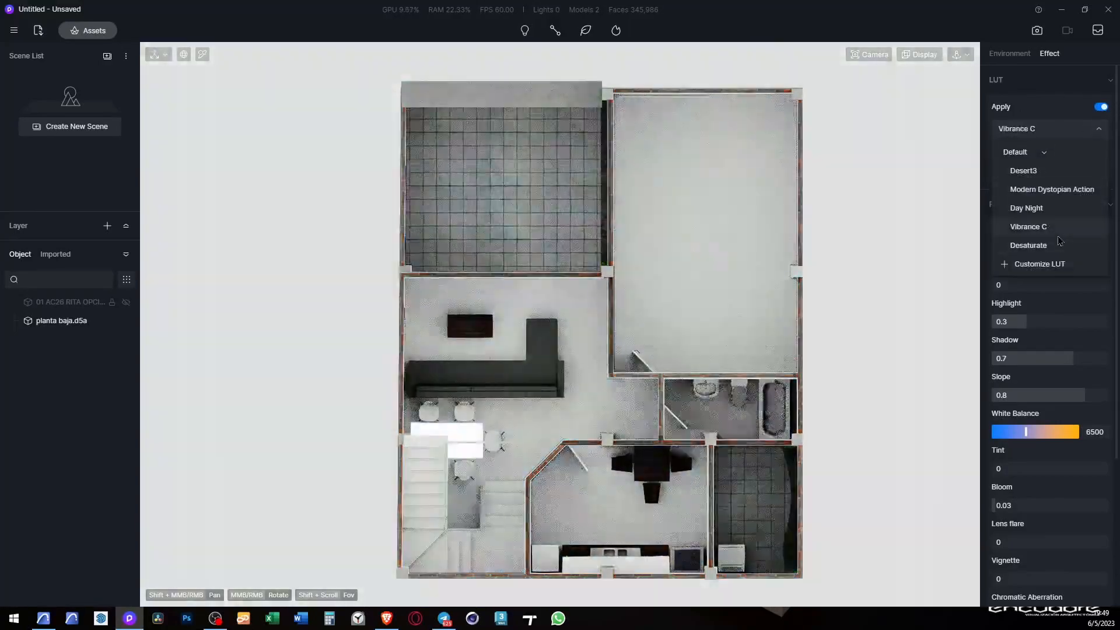
{"action": "left_click", "coordinate": [1053, 209]}
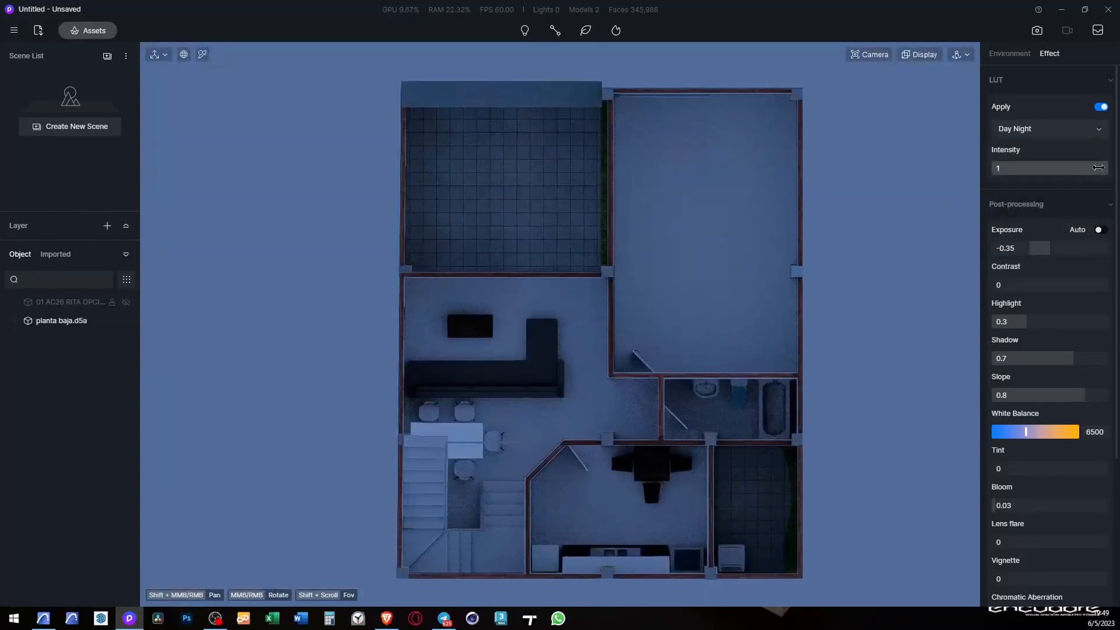
{"action": "left_click_drag", "start_coordinate": [1100, 169], "coordinate": [1016, 179]}
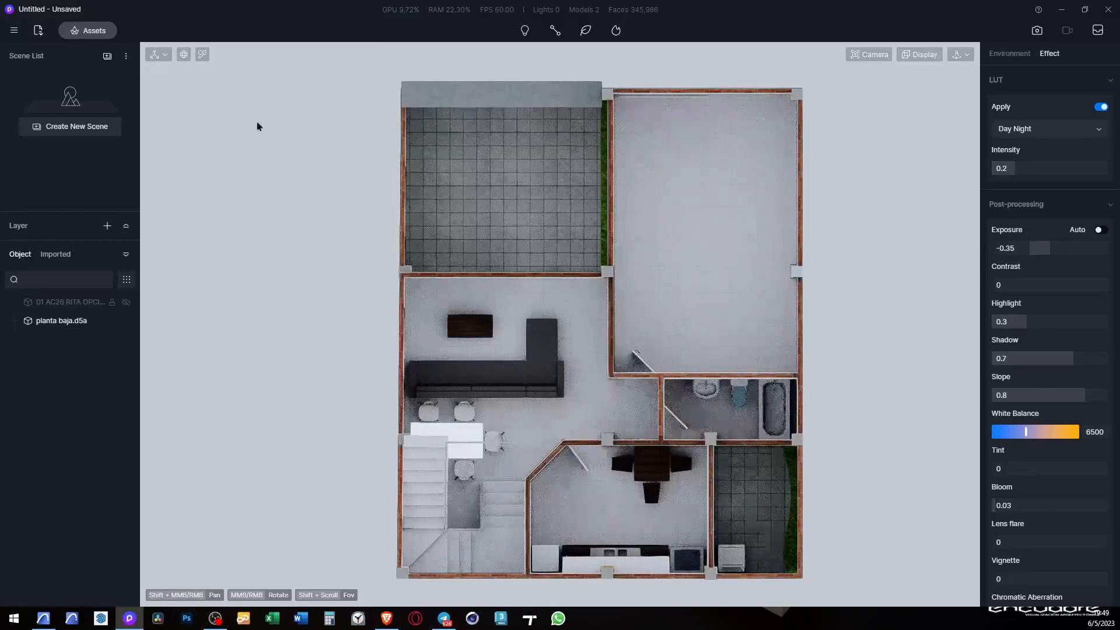
Step: Open the image render setup, choose the 5:5 aspect ratio and centre the floor plan in the frame
{"action": "left_click", "coordinate": [1036, 30]}
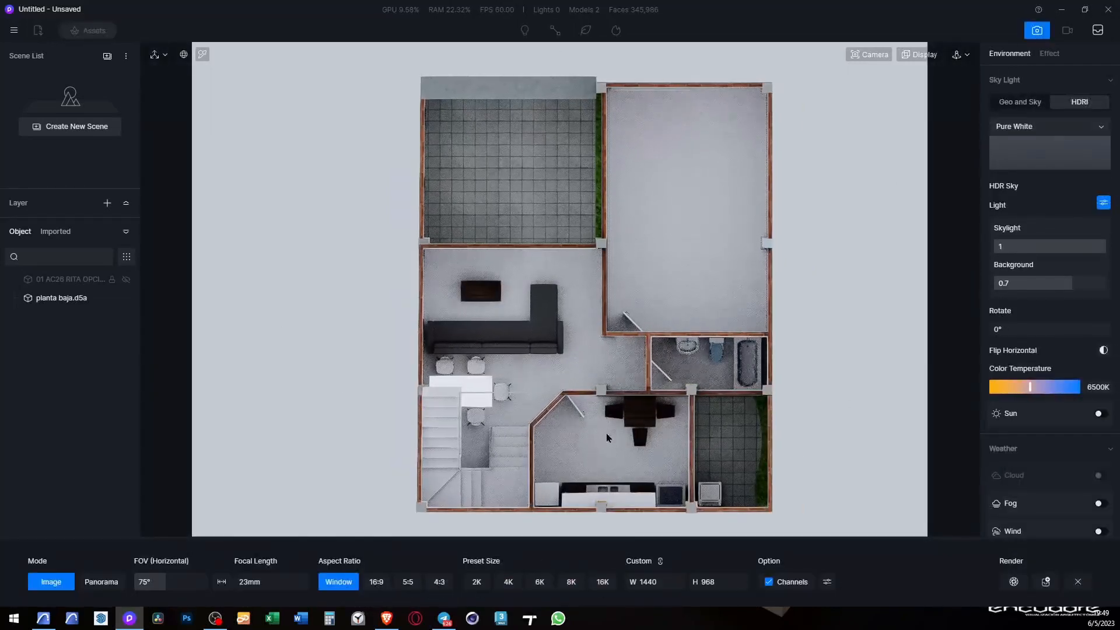
{"action": "left_click", "coordinate": [408, 583]}
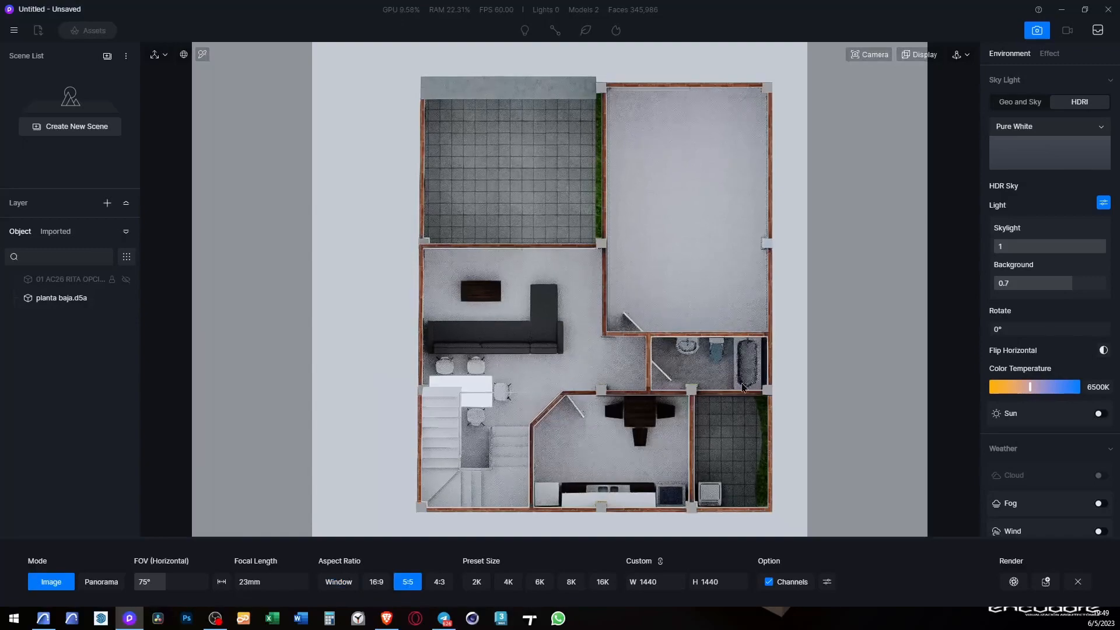
{"action": "key", "text": "d"}
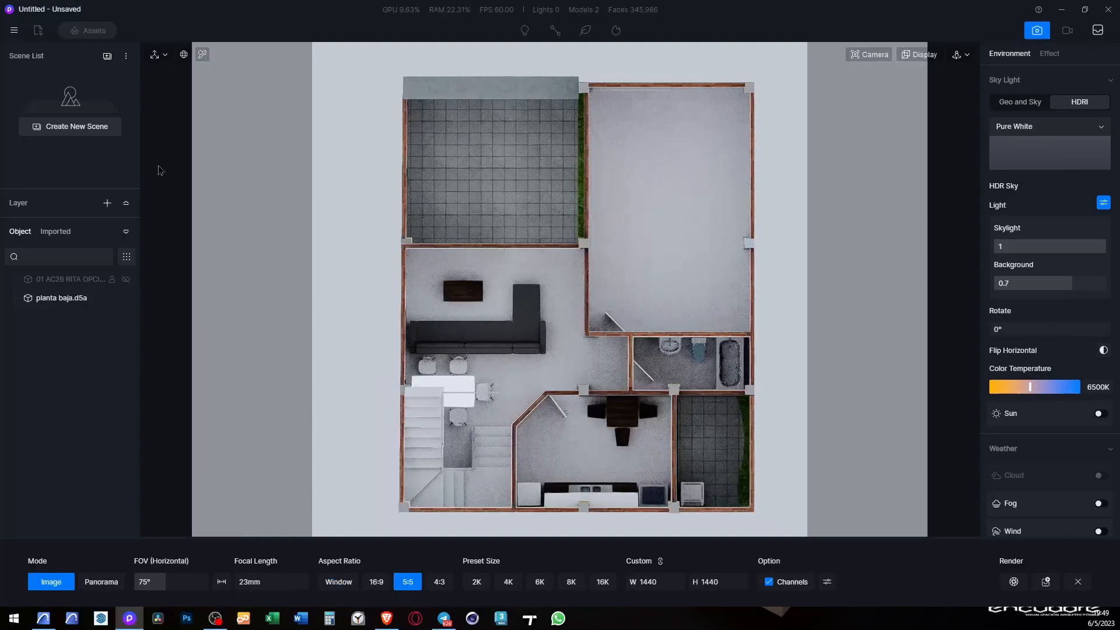
Step: Save the current view as a scene and set the render size to 1920 × 1920 with channels turned off
{"action": "left_click", "coordinate": [108, 56]}
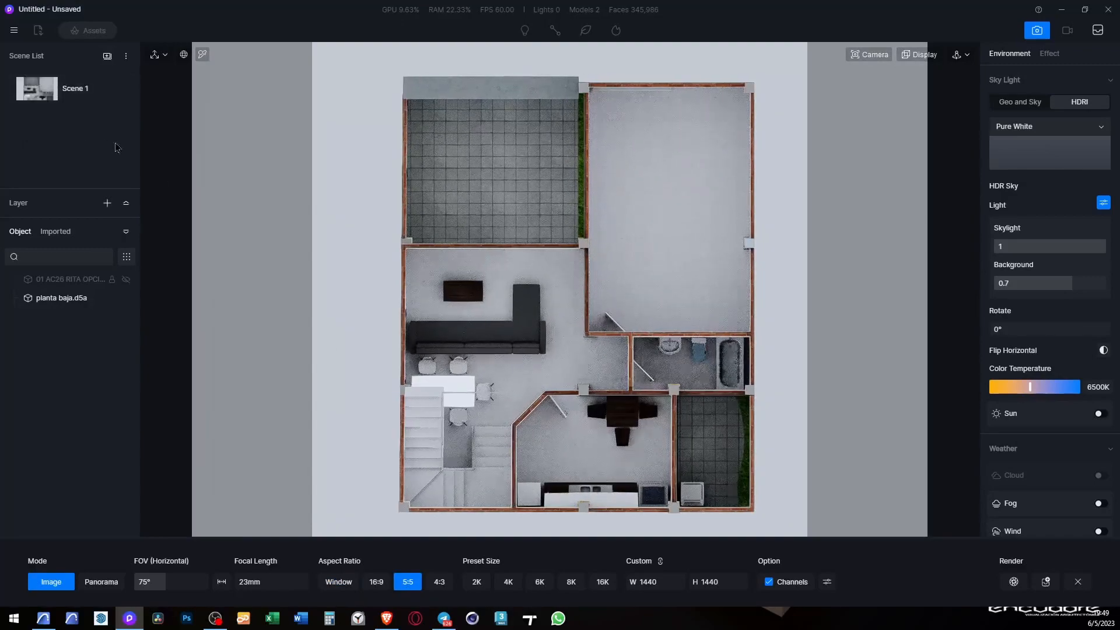
{"action": "left_click", "coordinate": [653, 582]}
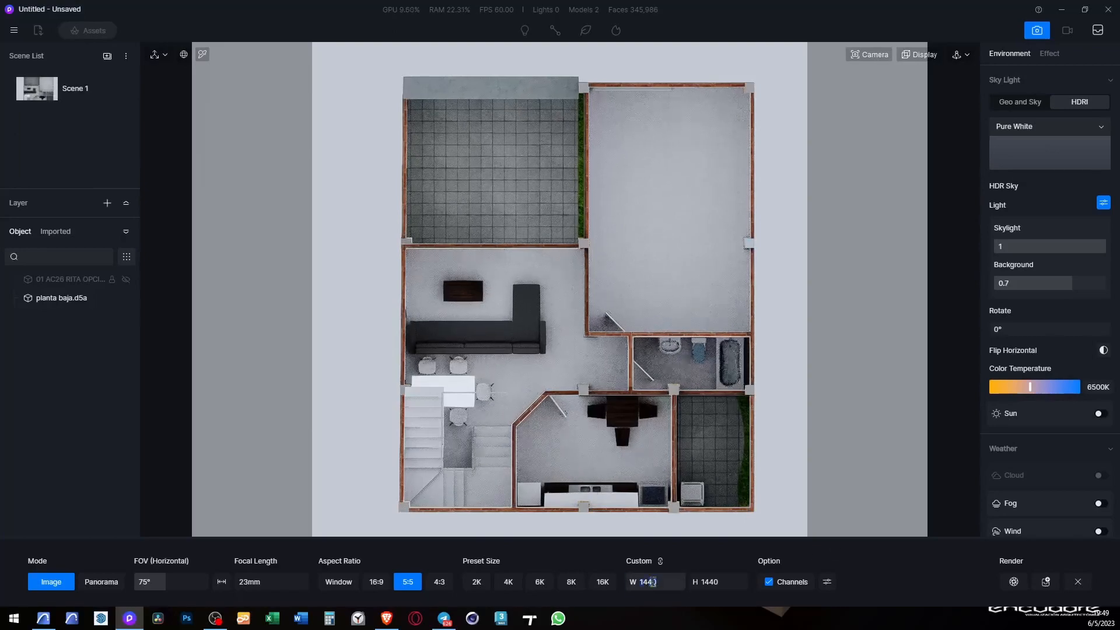
{"action": "key", "text": "Return"}
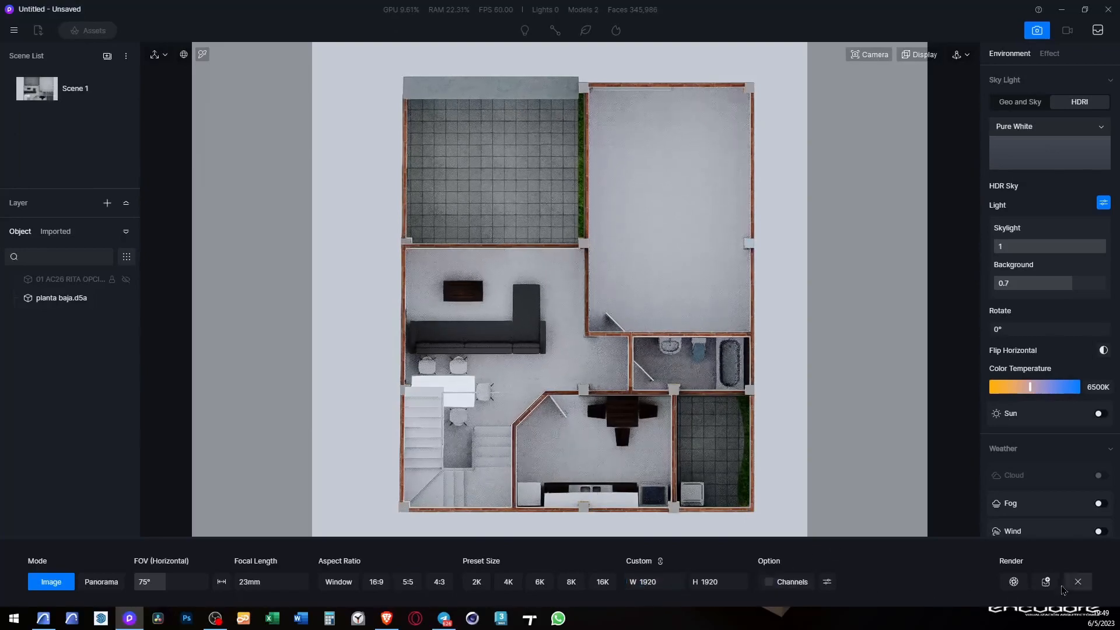
Step: Render the top view to a PNG in the Escritorio folder and review the saved image
{"action": "left_click", "coordinate": [1013, 582]}
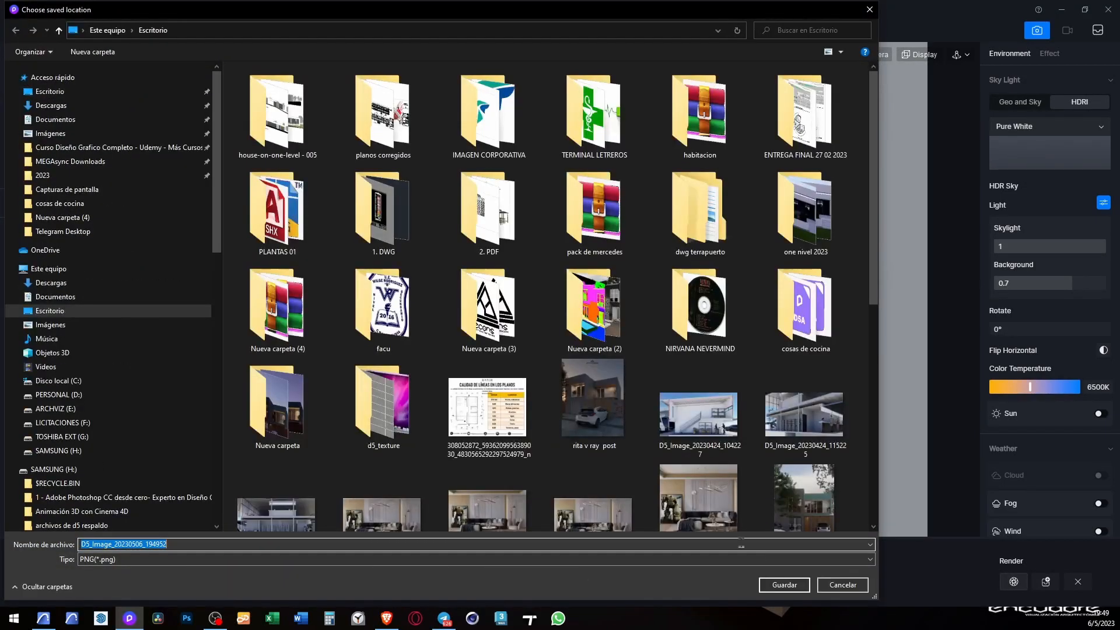
{"action": "left_click", "coordinate": [778, 590]}
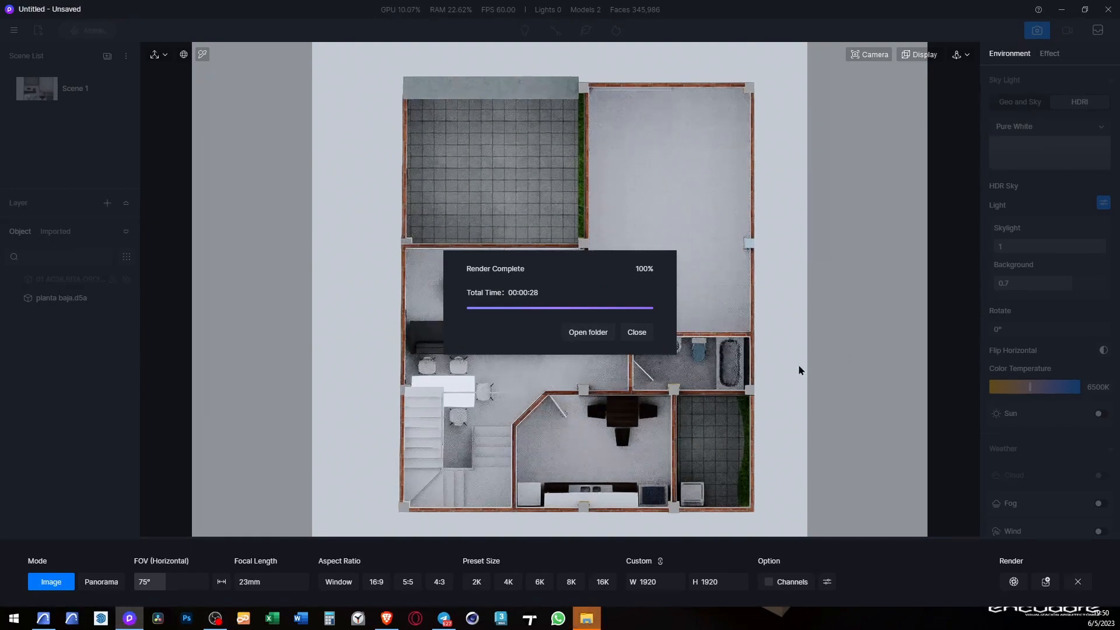
{"action": "left_click", "coordinate": [585, 619]}
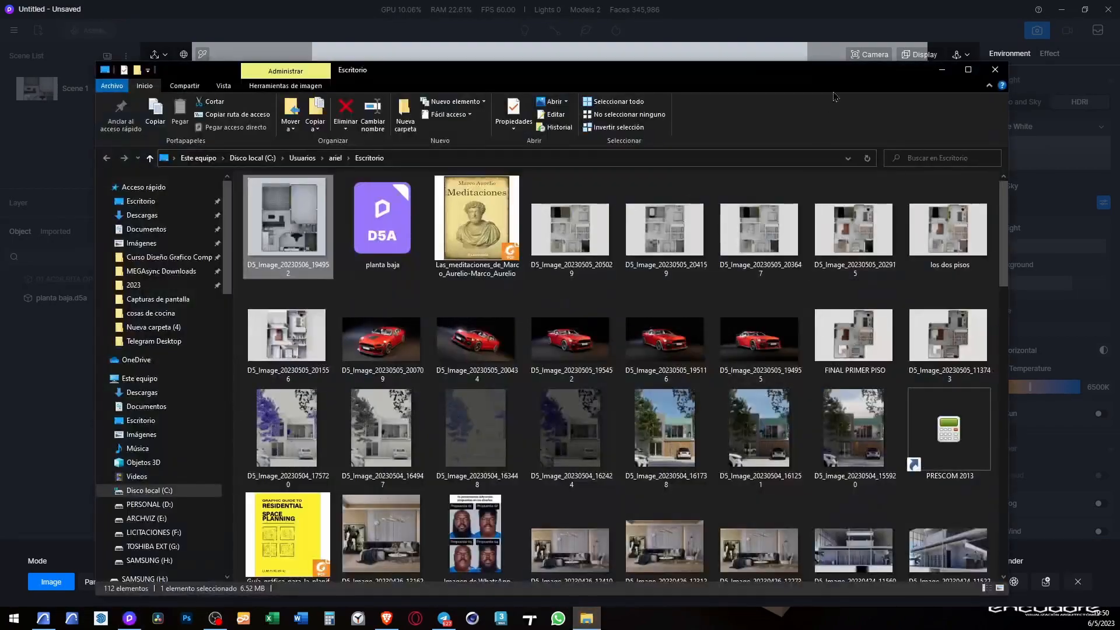
{"action": "left_click_drag", "start_coordinate": [771, 77], "coordinate": [1119, 111]}
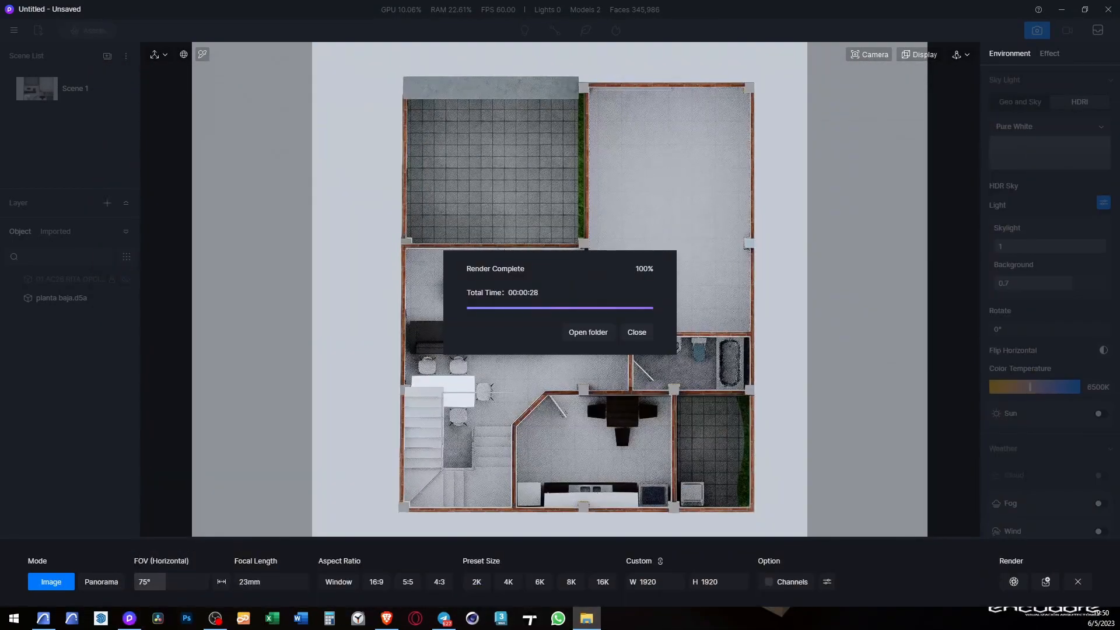
{"action": "left_click_drag", "start_coordinate": [1119, 350], "coordinate": [465, 7]}
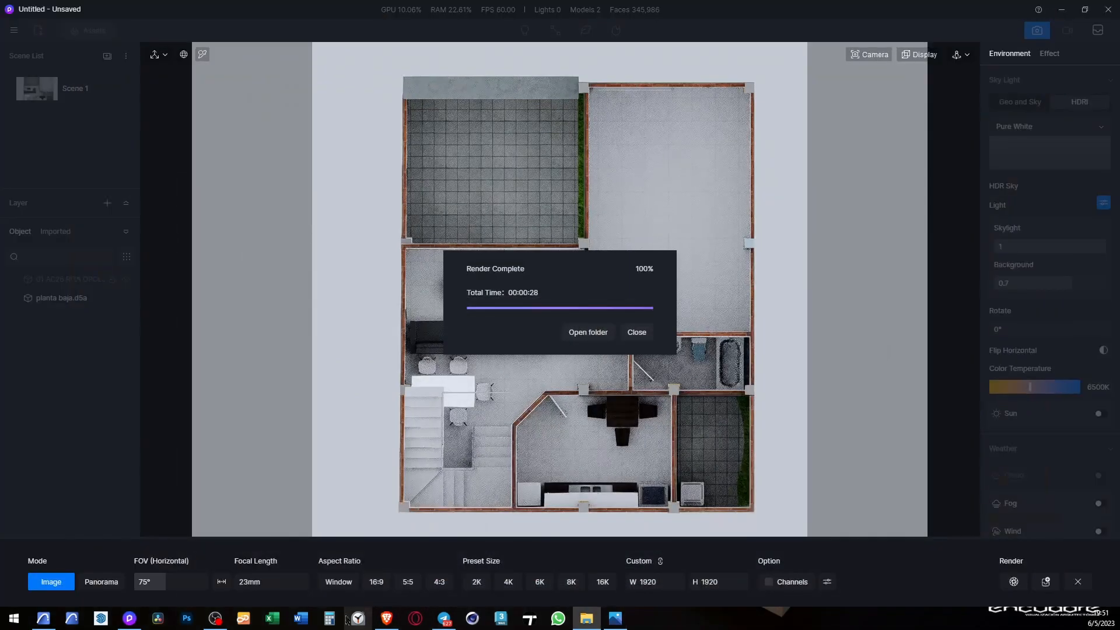
Step: Switch to the Archicad project and make the ENTORNO layer visible in the layer settings
{"action": "left_click", "coordinate": [43, 619]}
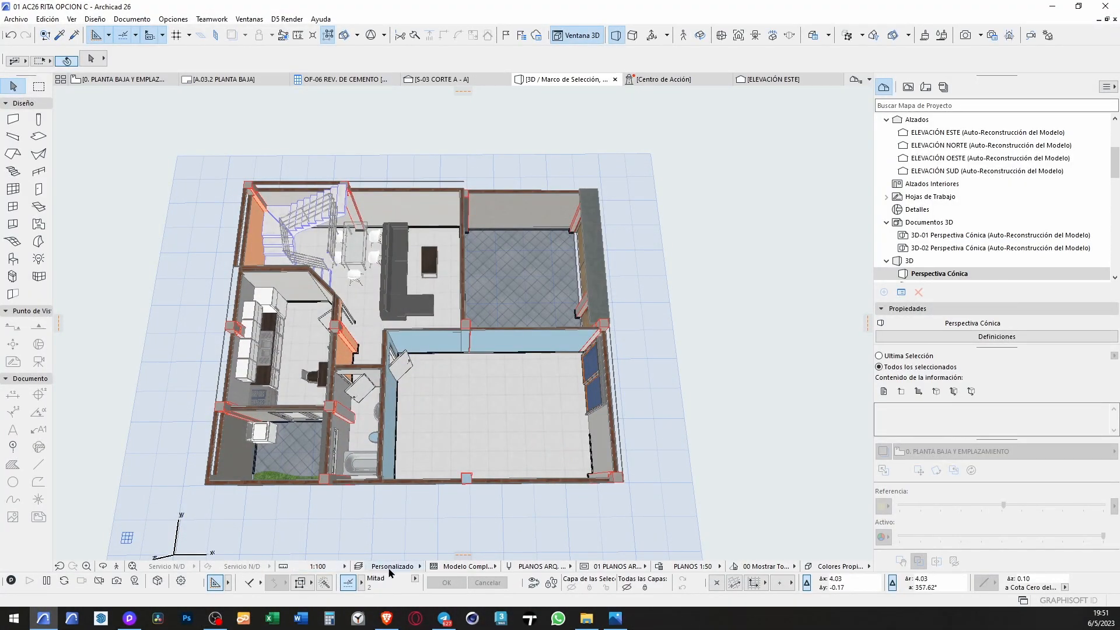
{"action": "left_click", "coordinate": [360, 566]}
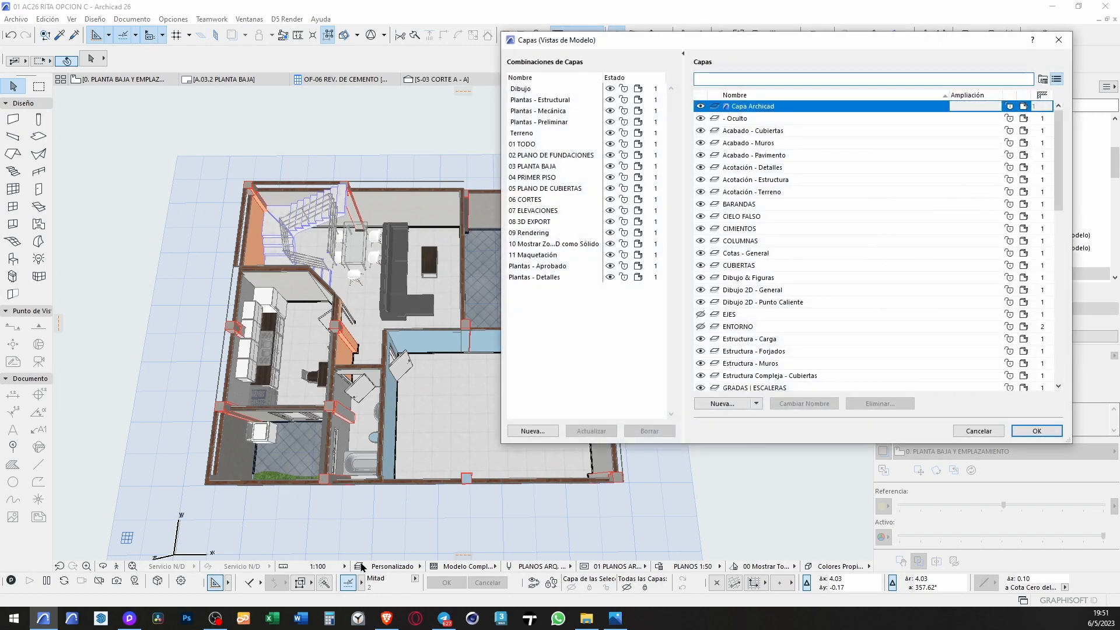
{"action": "scroll", "coordinate": [749, 279], "scroll_direction": "down", "scroll_amount": 5}
{"action": "scroll", "coordinate": [729, 250], "scroll_direction": "up", "scroll_amount": 5}
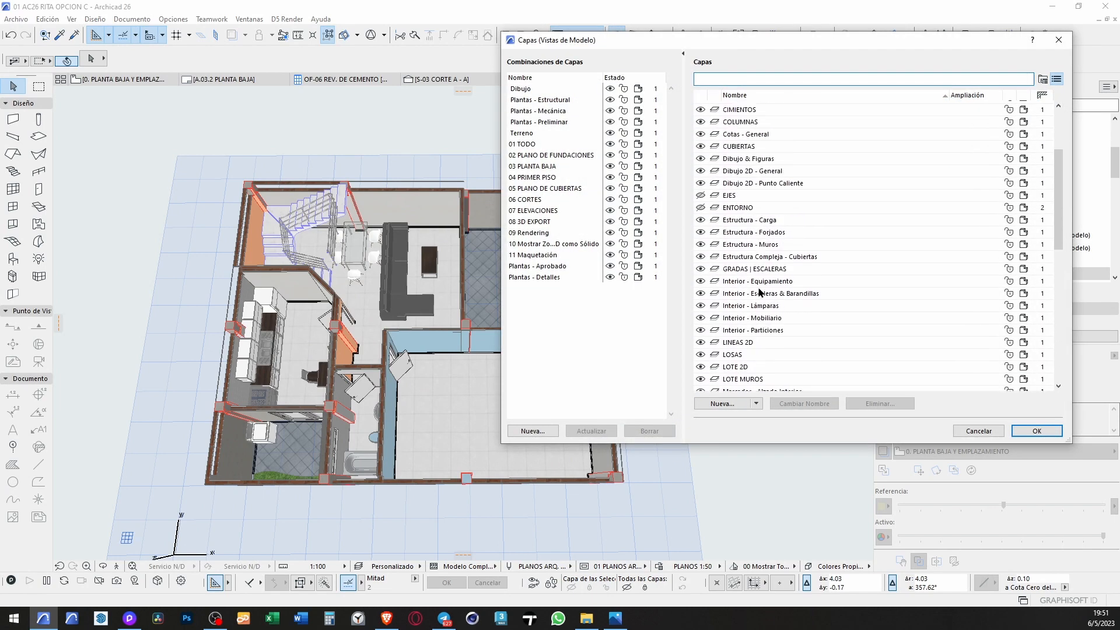
{"action": "left_click", "coordinate": [701, 217]}
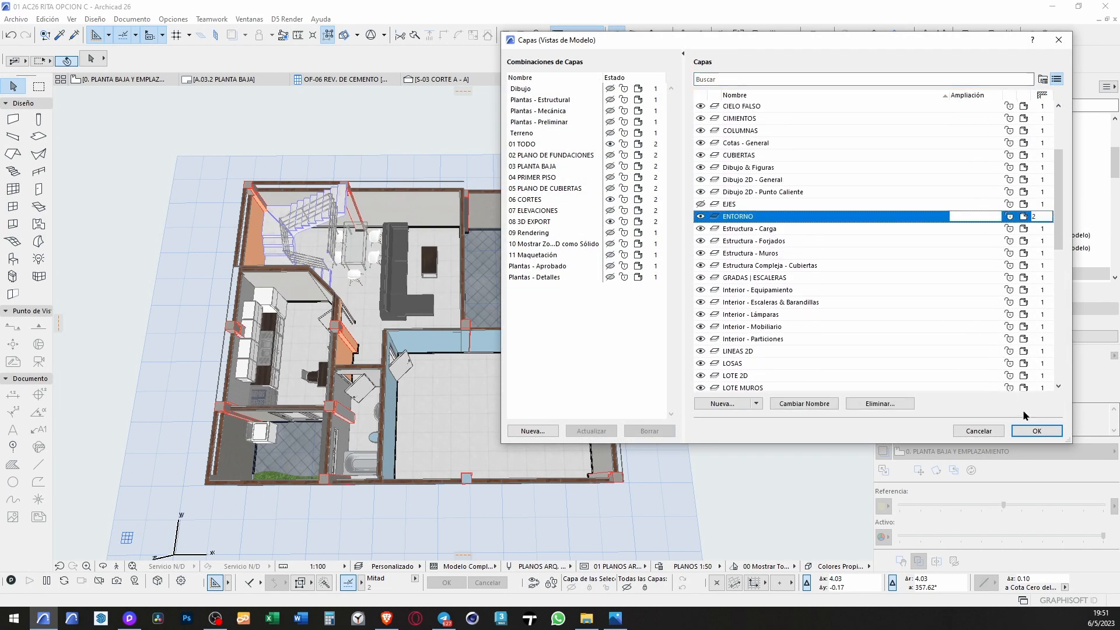
{"action": "left_click", "coordinate": [1036, 431]}
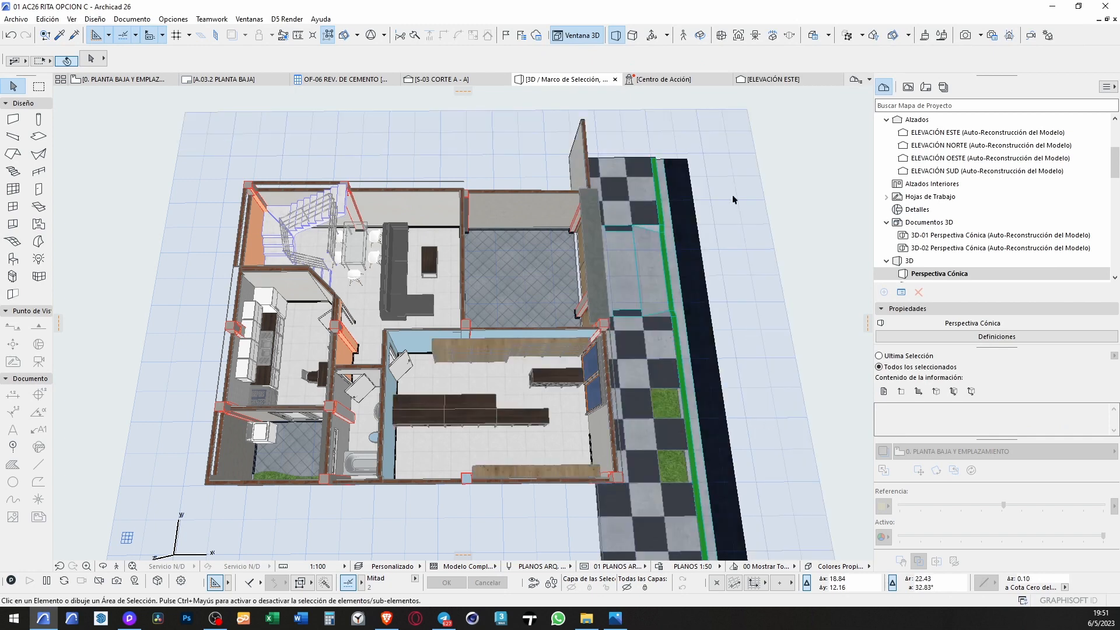
Step: Move all the bookcases and metal TV stands in the commercial space from ENTORNO to the Interior - Mobiliario layer
{"action": "scroll", "coordinate": [517, 420], "scroll_direction": "up", "scroll_amount": 5}
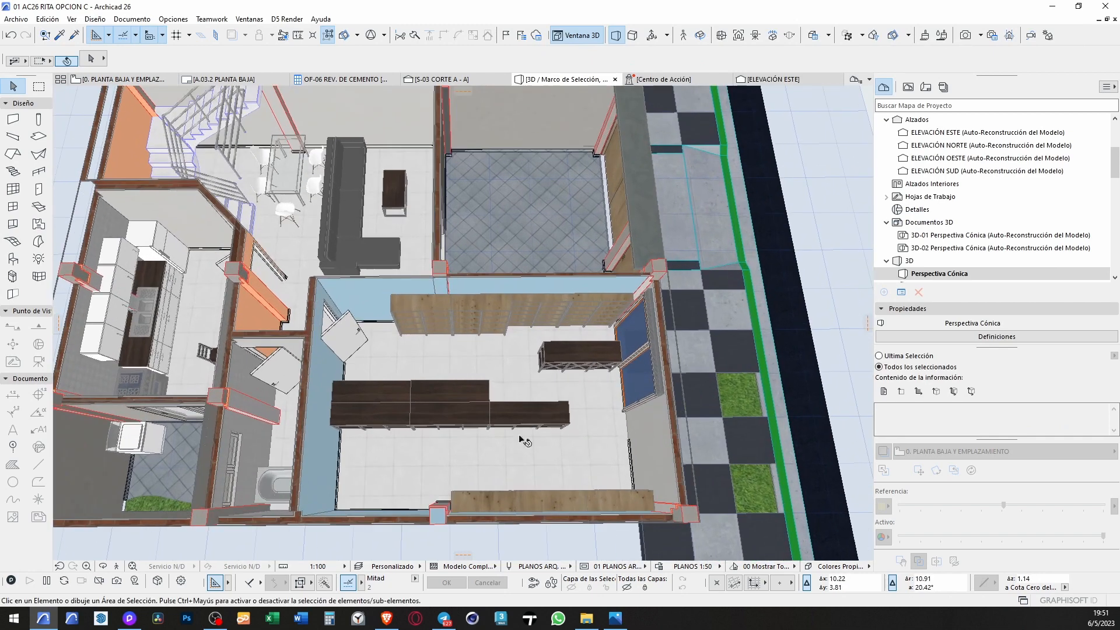
{"action": "left_click", "coordinate": [516, 499]}
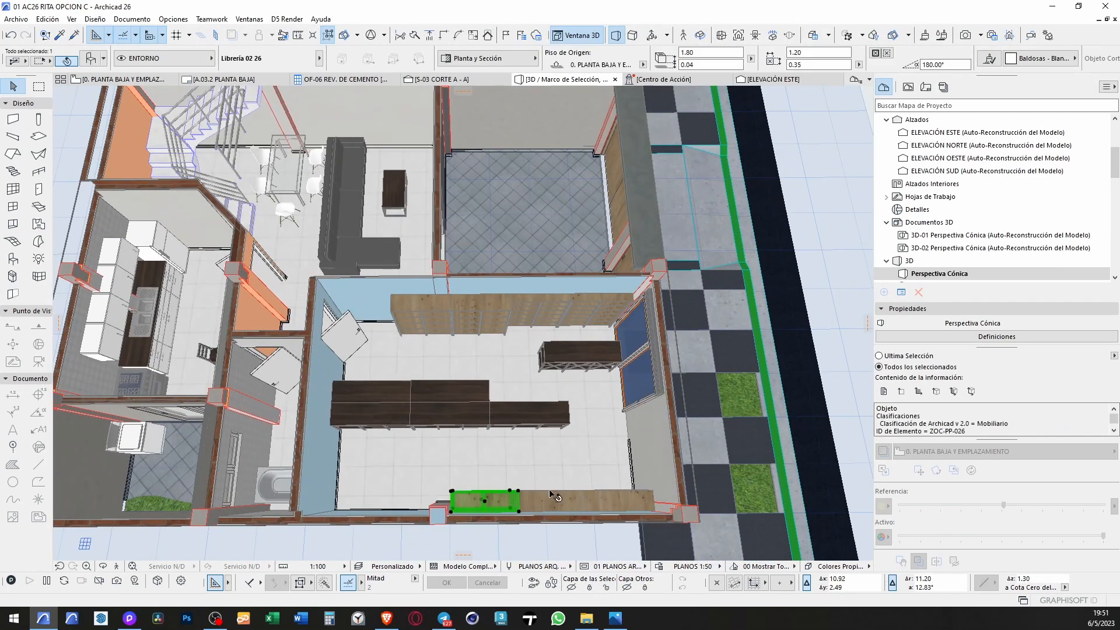
{"action": "left_click", "coordinate": [551, 500], "text": "shift"}
{"action": "left_click", "coordinate": [619, 500], "text": "shift"}
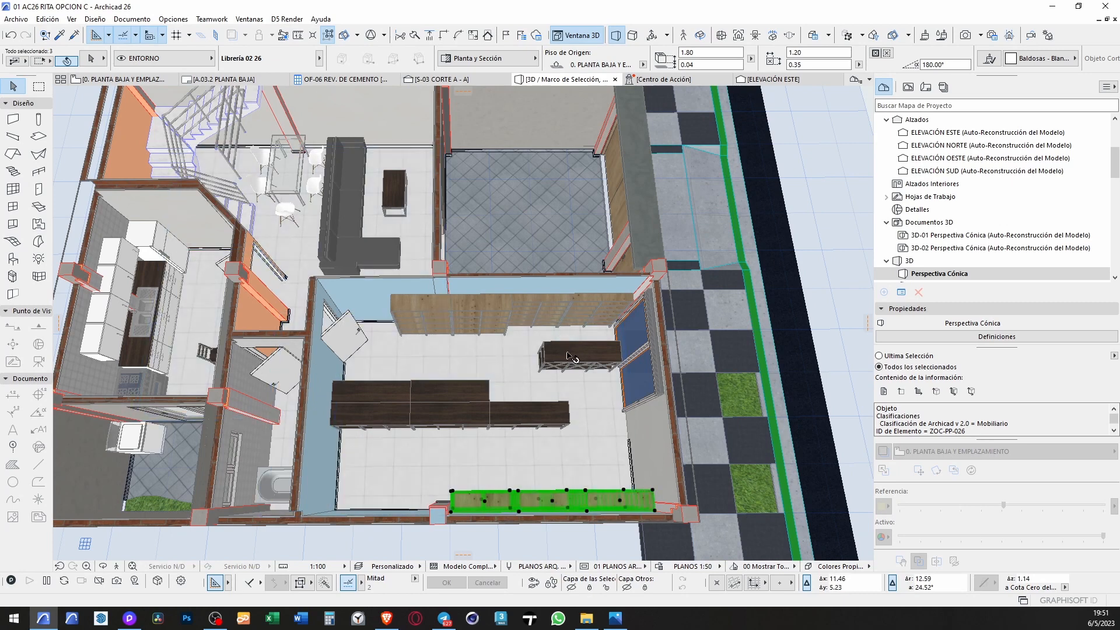
{"action": "left_click", "coordinate": [569, 355], "text": "shift"}
{"action": "left_click", "coordinate": [532, 310], "text": "shift"}
{"action": "left_click", "coordinate": [600, 309], "text": "shift"}
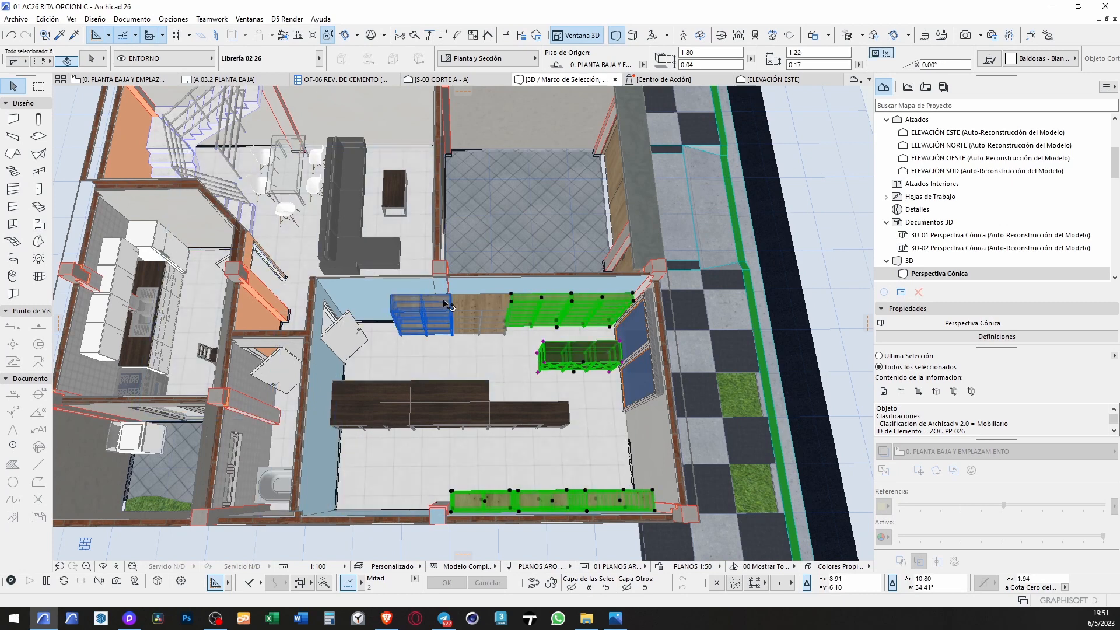
{"action": "left_click", "coordinate": [446, 306], "text": "shift"}
{"action": "left_click", "coordinate": [473, 308], "text": "shift"}
{"action": "left_click", "coordinate": [458, 397], "text": "shift"}
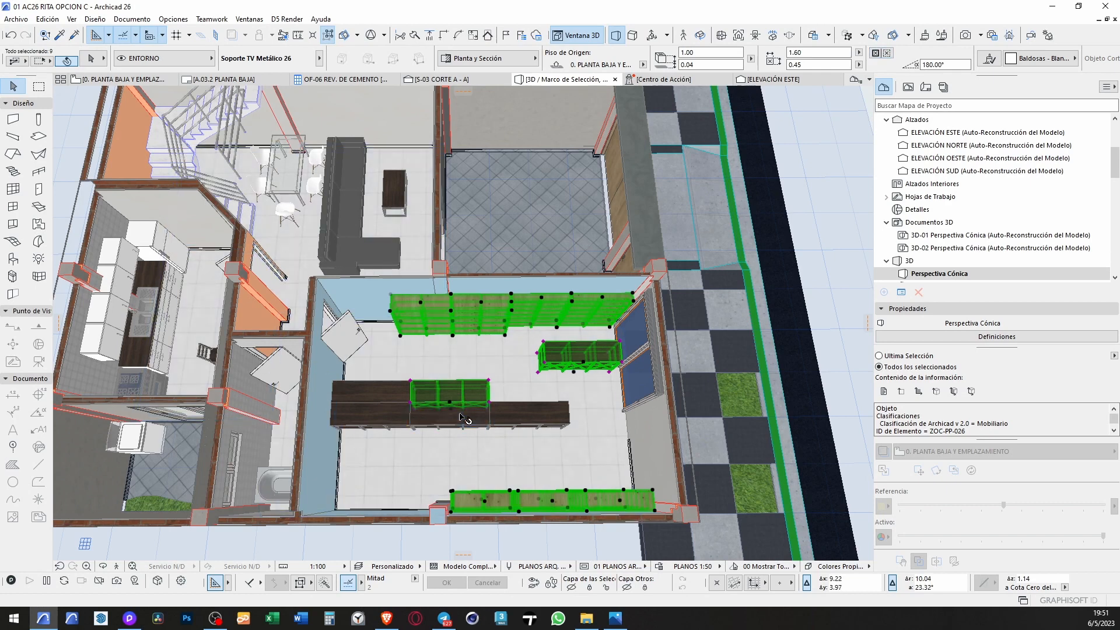
{"action": "left_click", "coordinate": [461, 417], "text": "shift"}
{"action": "left_click", "coordinate": [528, 415], "text": "shift"}
{"action": "left_click", "coordinate": [373, 403], "text": "shift"}
{"action": "left_click", "coordinate": [385, 419], "text": "shift"}
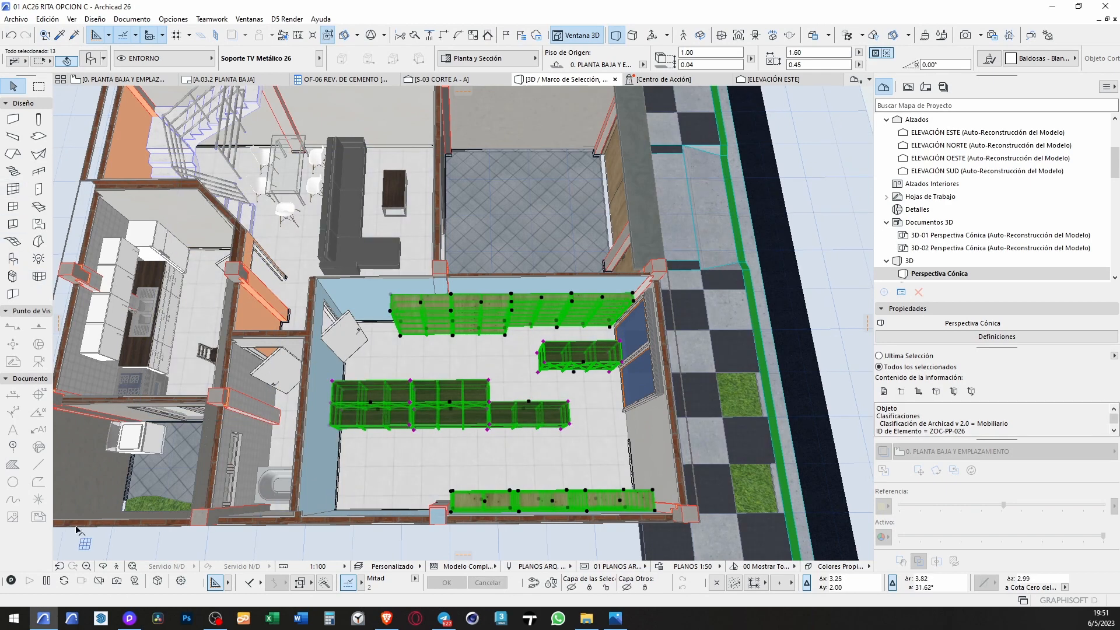
{"action": "left_click", "coordinate": [207, 58]}
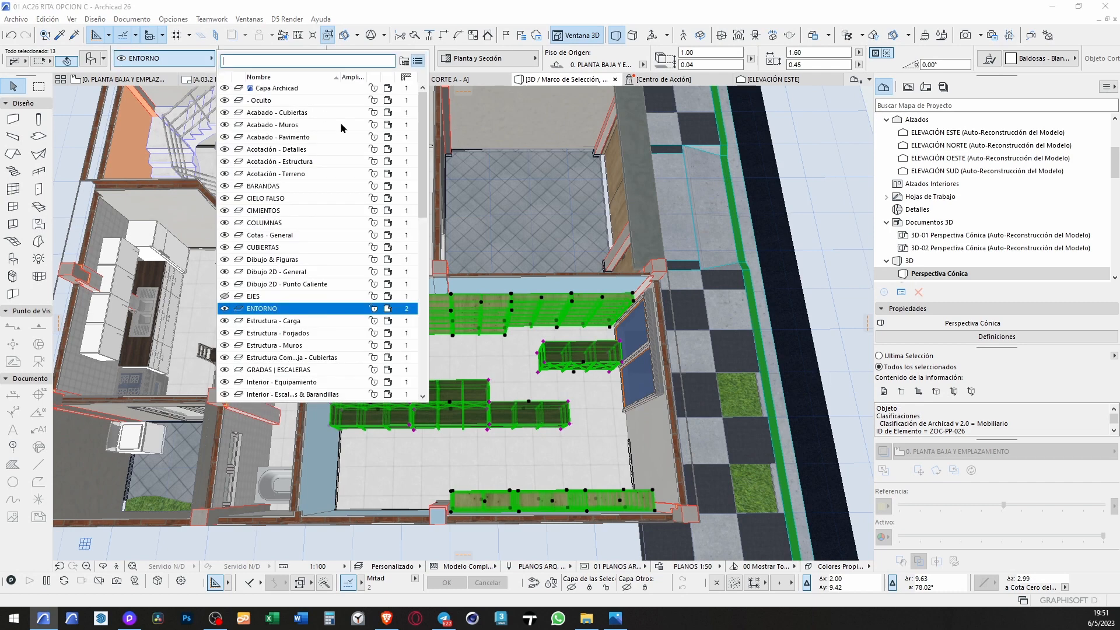
{"action": "scroll", "coordinate": [336, 308], "scroll_direction": "down", "scroll_amount": 2}
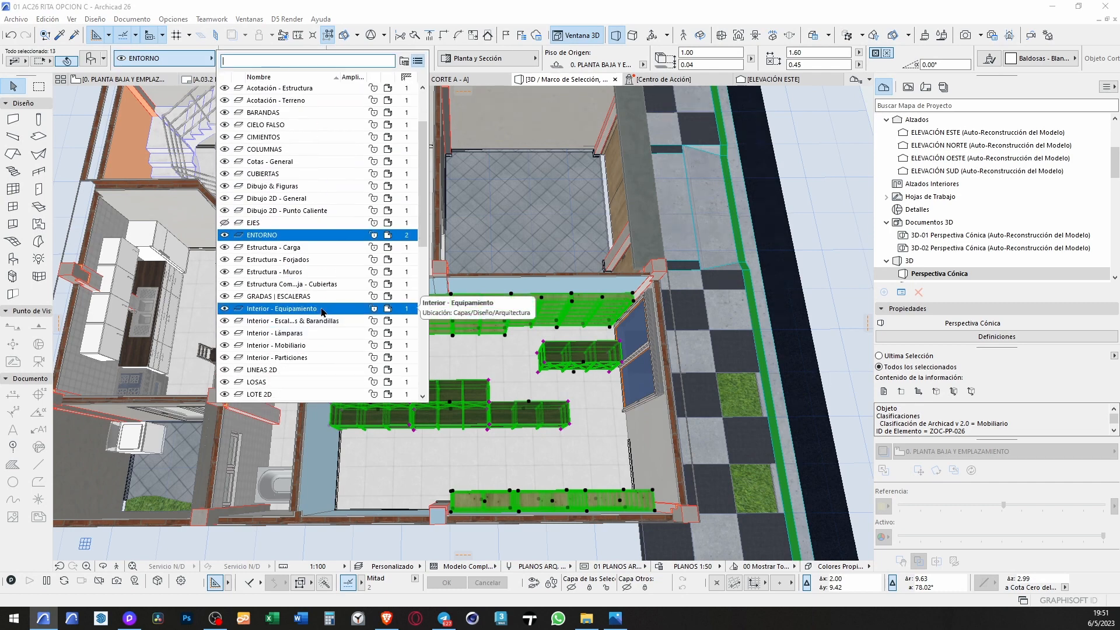
{"action": "left_click", "coordinate": [318, 345]}
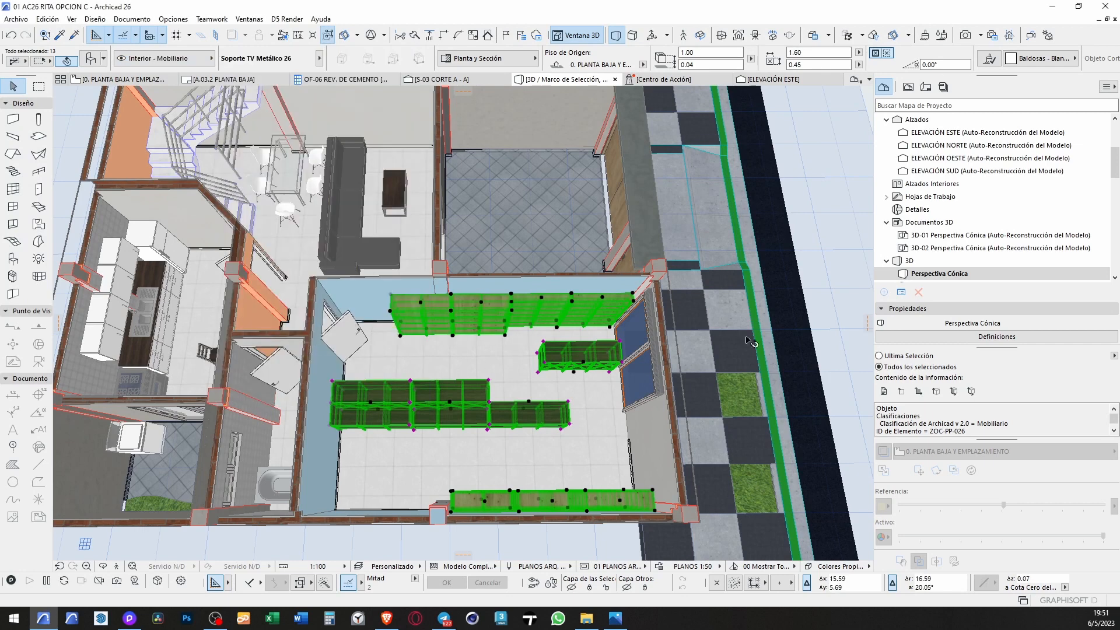
{"action": "left_click", "coordinate": [793, 279]}
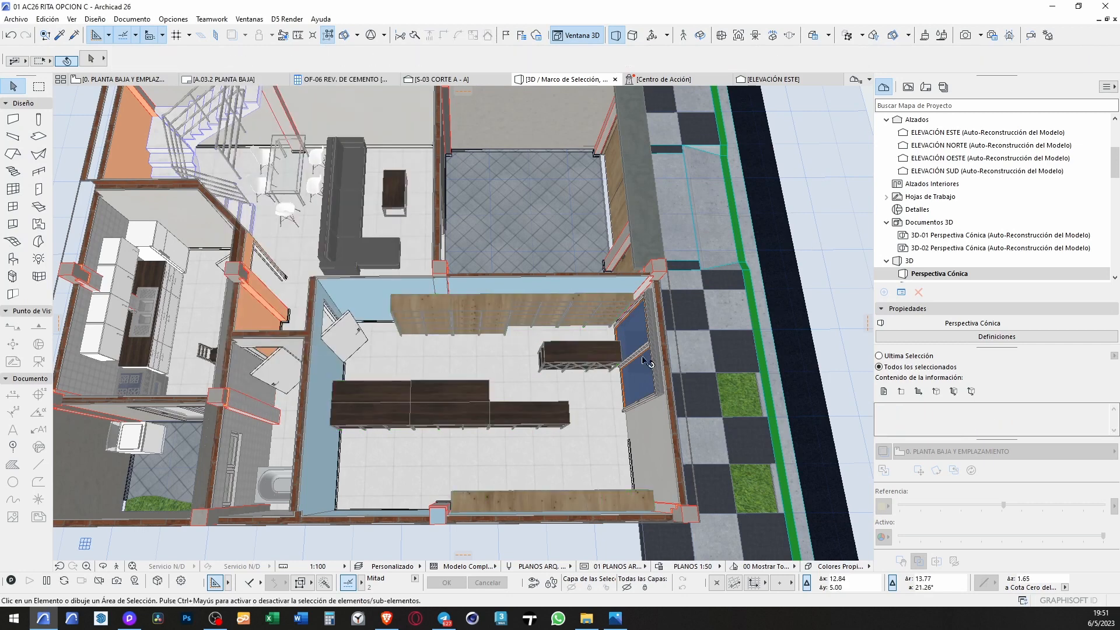
Step: Apply the 08 3D EXPORT layer combination from the ground floor plan and return to the 3D view
{"action": "key", "text": "F2"}
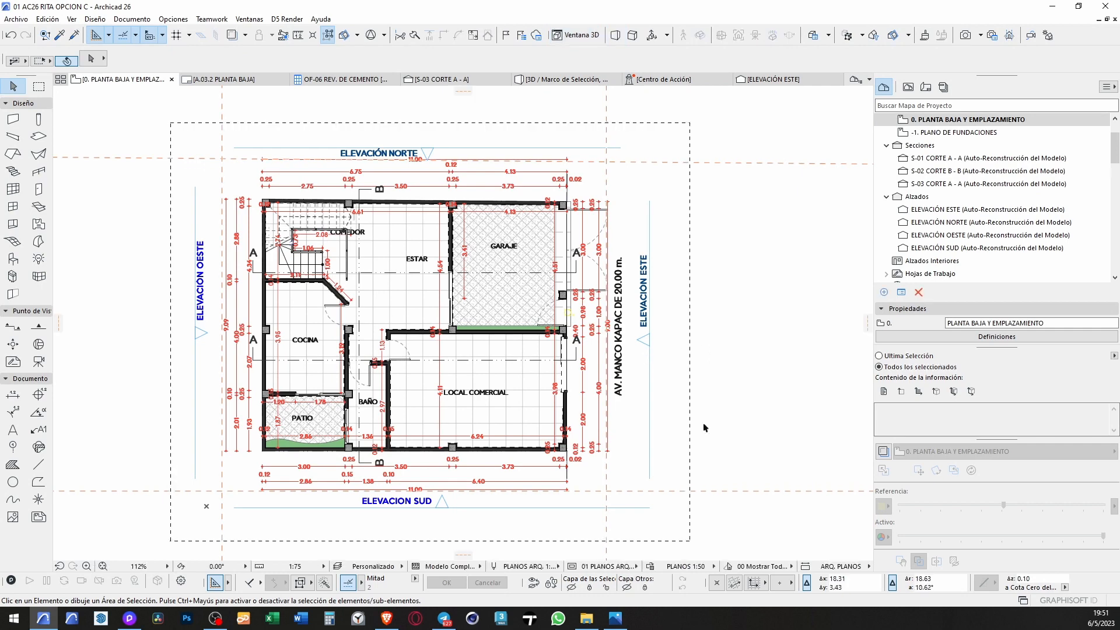
{"action": "left_click", "coordinate": [373, 567]}
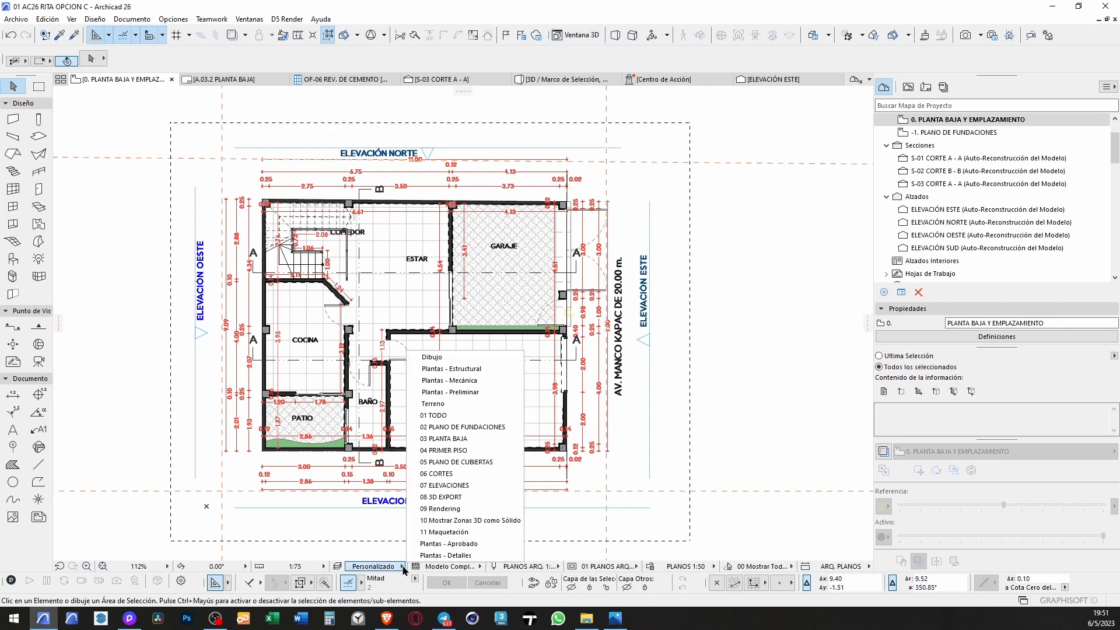
{"action": "left_click", "coordinate": [466, 497]}
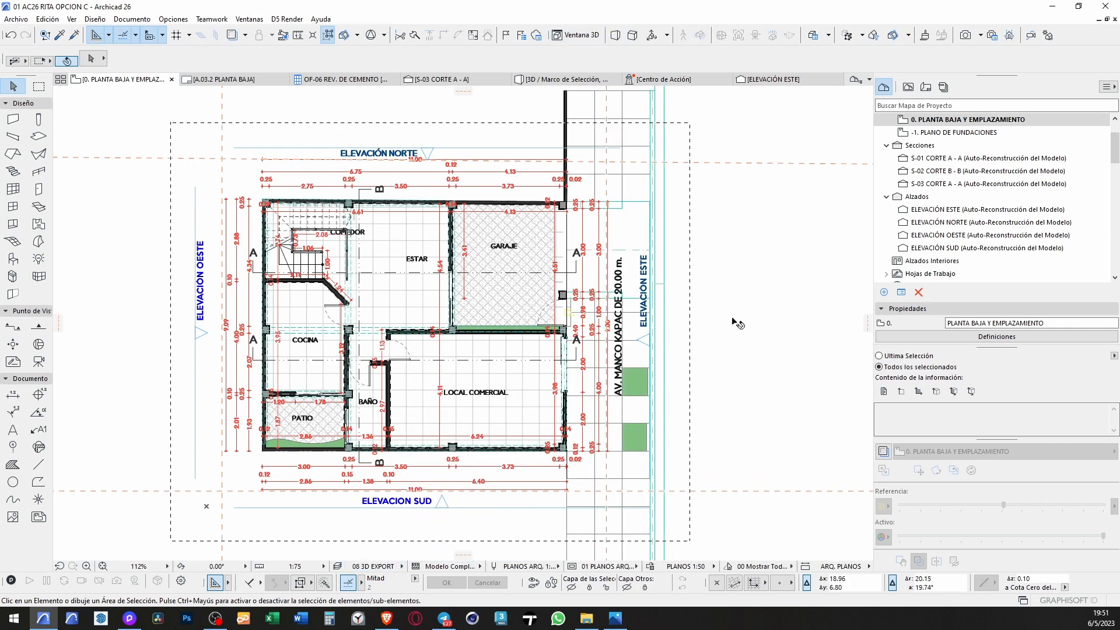
{"action": "key", "text": "F3"}
Step: Hide the VIGAS layer using one of the concrete beams above the ground floor
{"action": "scroll", "coordinate": [525, 352], "scroll_direction": "down", "scroll_amount": 2}
{"action": "middle_click_drag", "start_coordinate": [524, 353], "coordinate": [443, 375], "text": "shift"}
{"action": "left_click", "coordinate": [335, 256]}
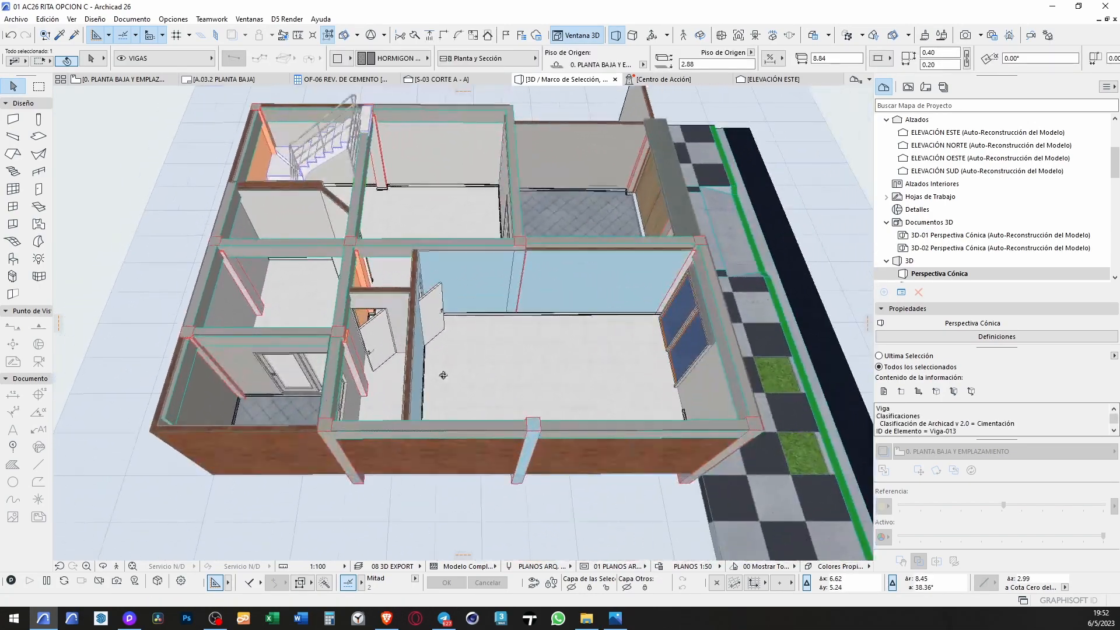
{"action": "right_click", "coordinate": [347, 285]}
{"action": "key", "text": "Escape"}
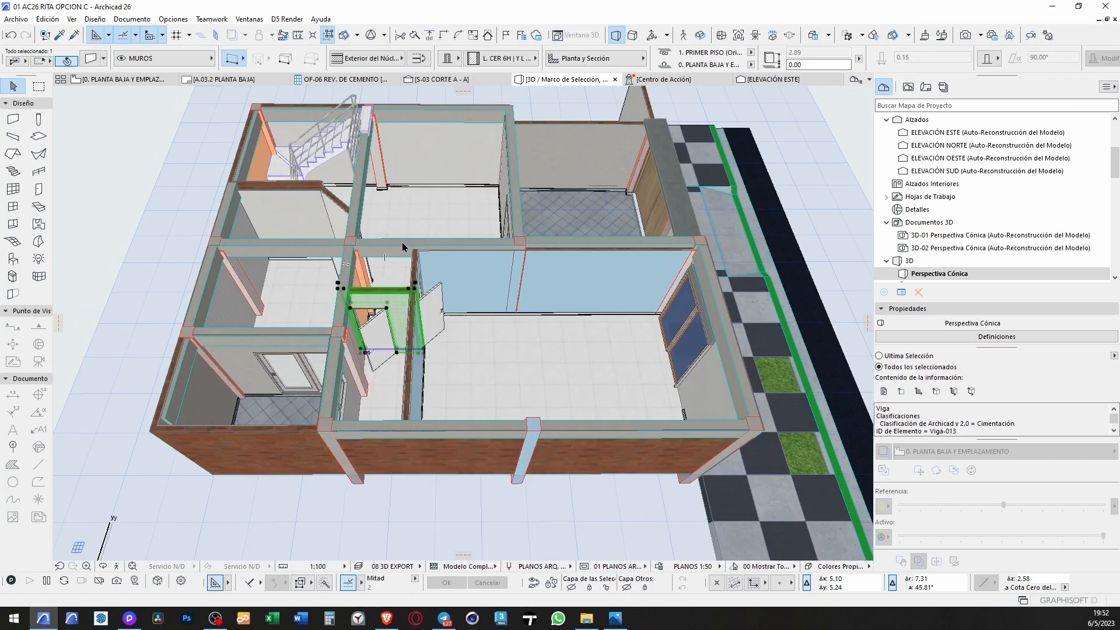
{"action": "left_click", "coordinate": [402, 245]}
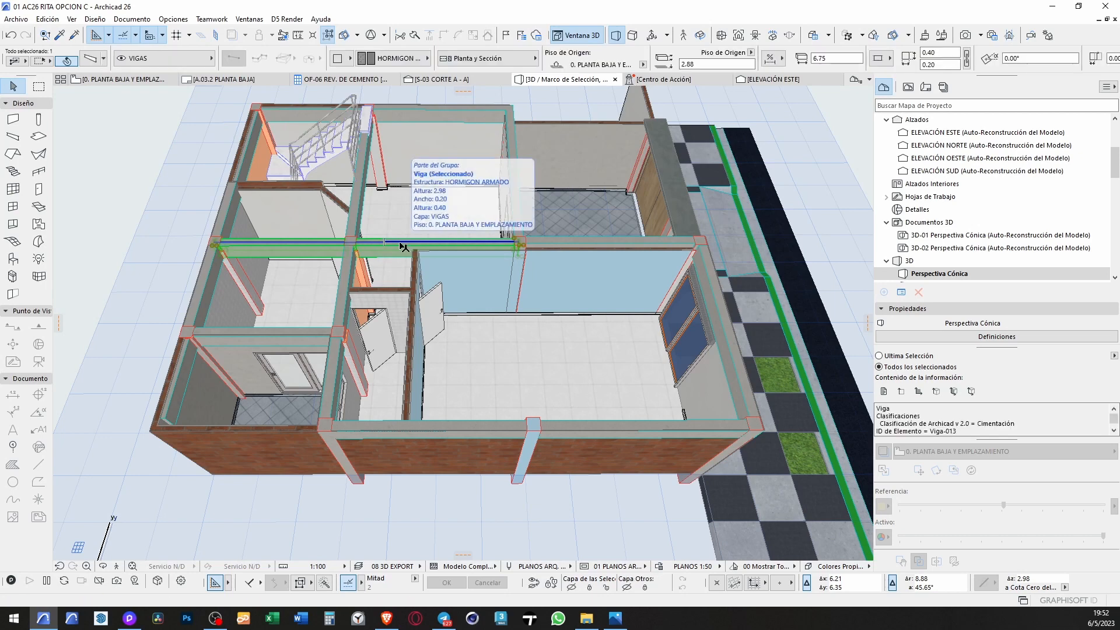
{"action": "right_click", "coordinate": [402, 245]}
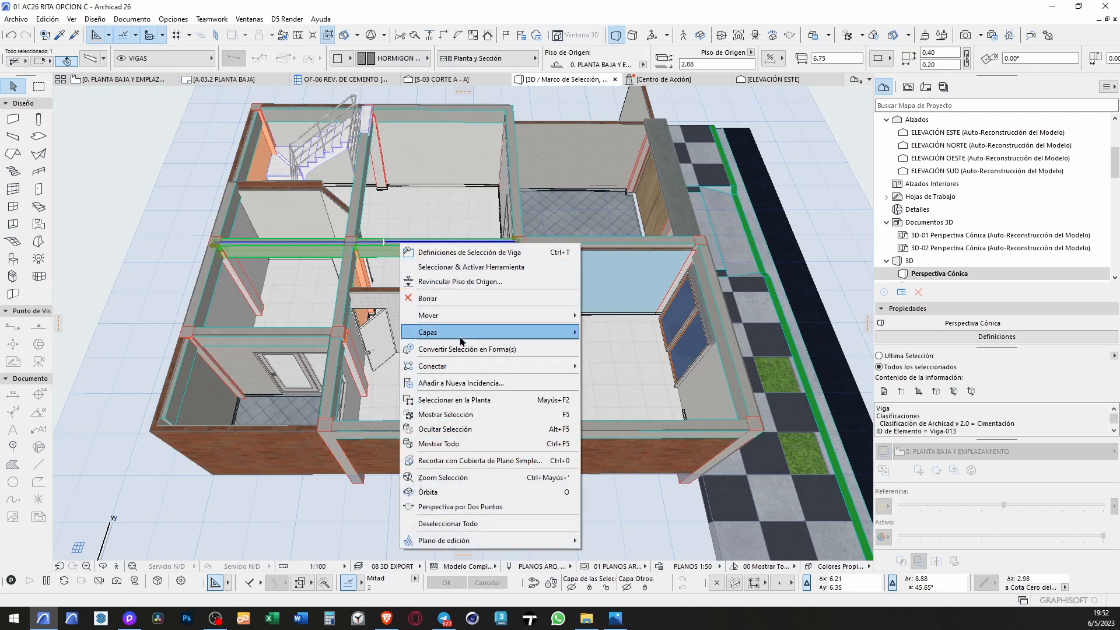
{"action": "mouse_move", "coordinate": [460, 342]}
{"action": "left_click", "coordinate": [621, 348]}
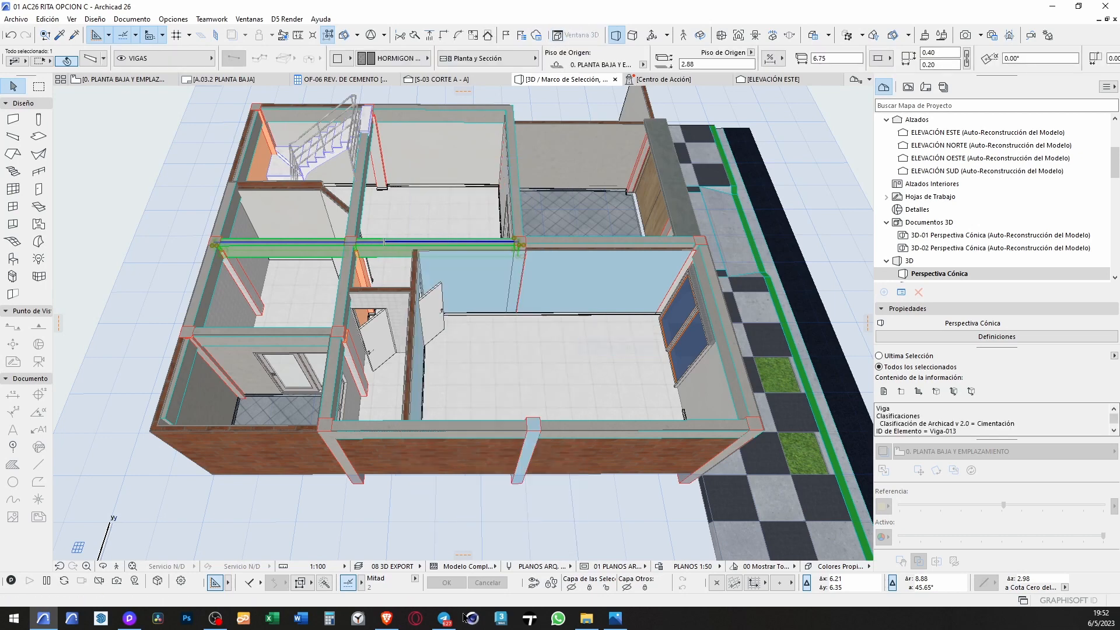
{"action": "left_click", "coordinate": [410, 566]}
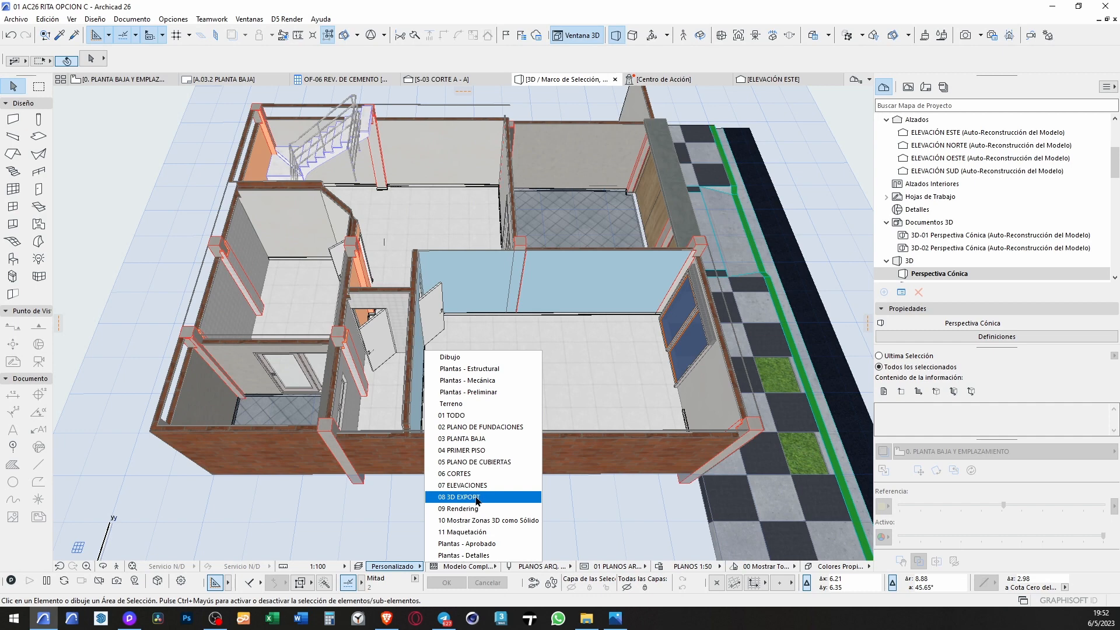
{"action": "left_click", "coordinate": [821, 231]}
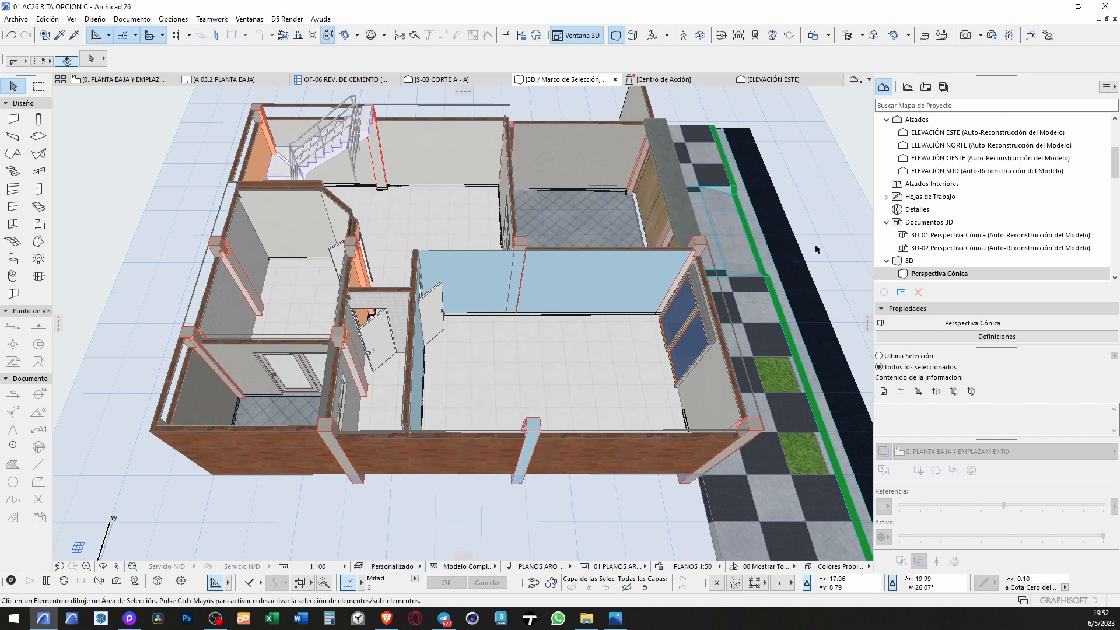
Step: Hide the ENTORNO layer using the sidewalk slab beside the building
{"action": "right_click", "coordinate": [761, 313]}
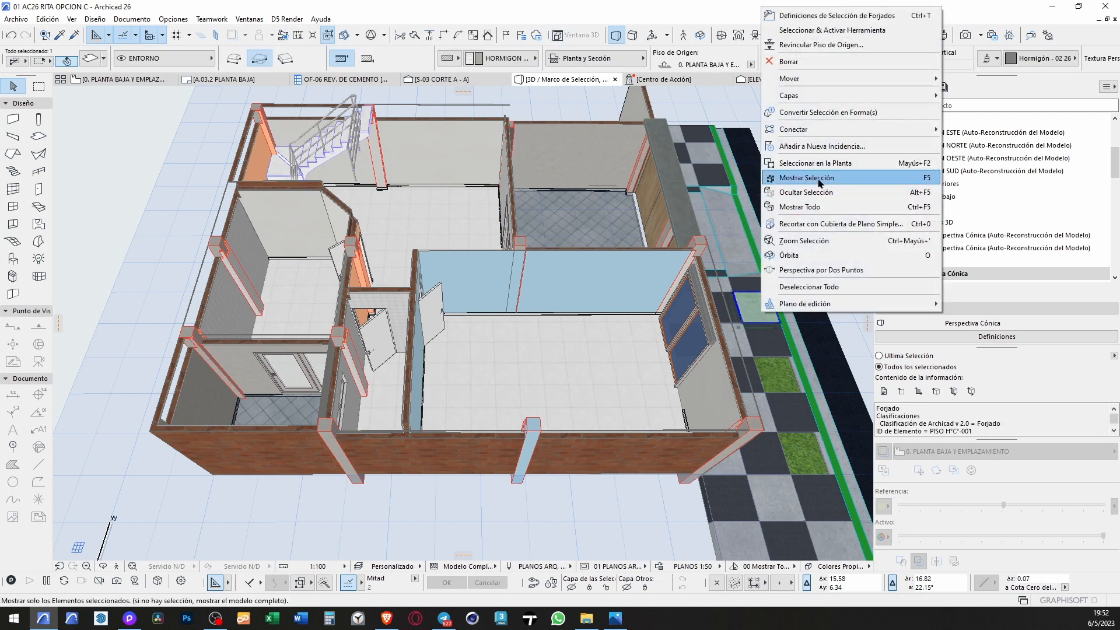
{"action": "mouse_move", "coordinate": [846, 96]}
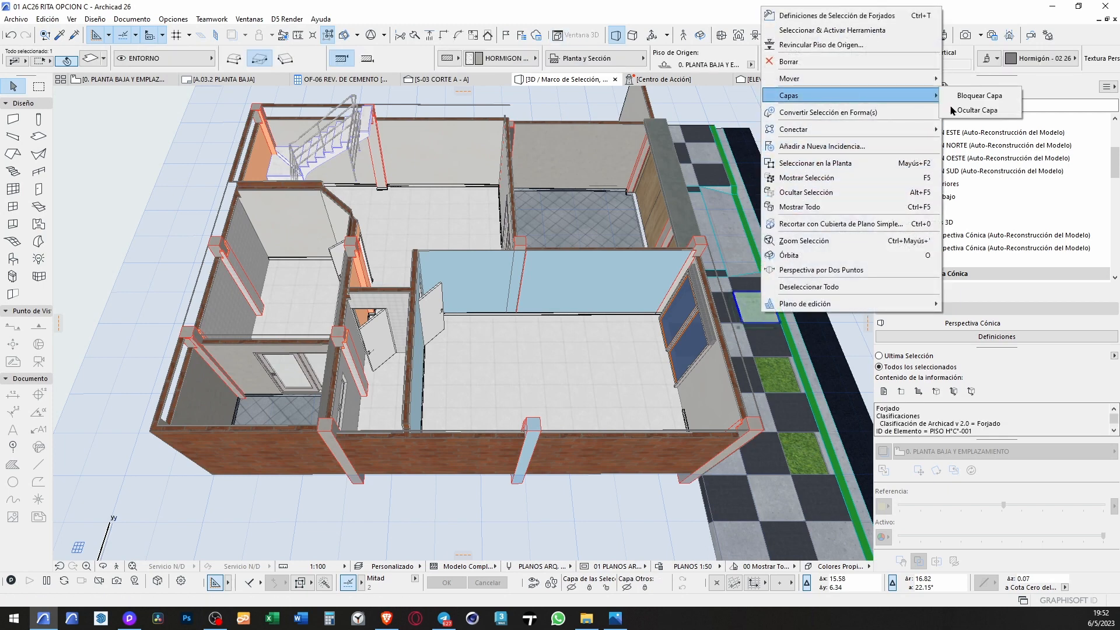
{"action": "left_click", "coordinate": [953, 110]}
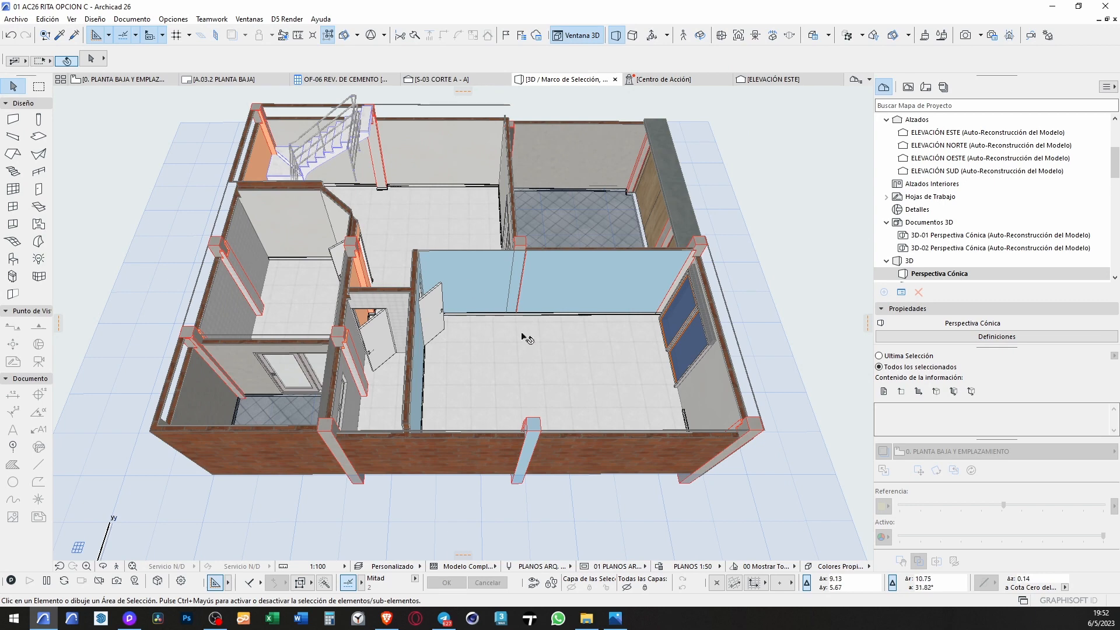
Step: Make the Interior - Mobiliario layer visible in the layer settings
{"action": "left_click", "coordinate": [358, 568]}
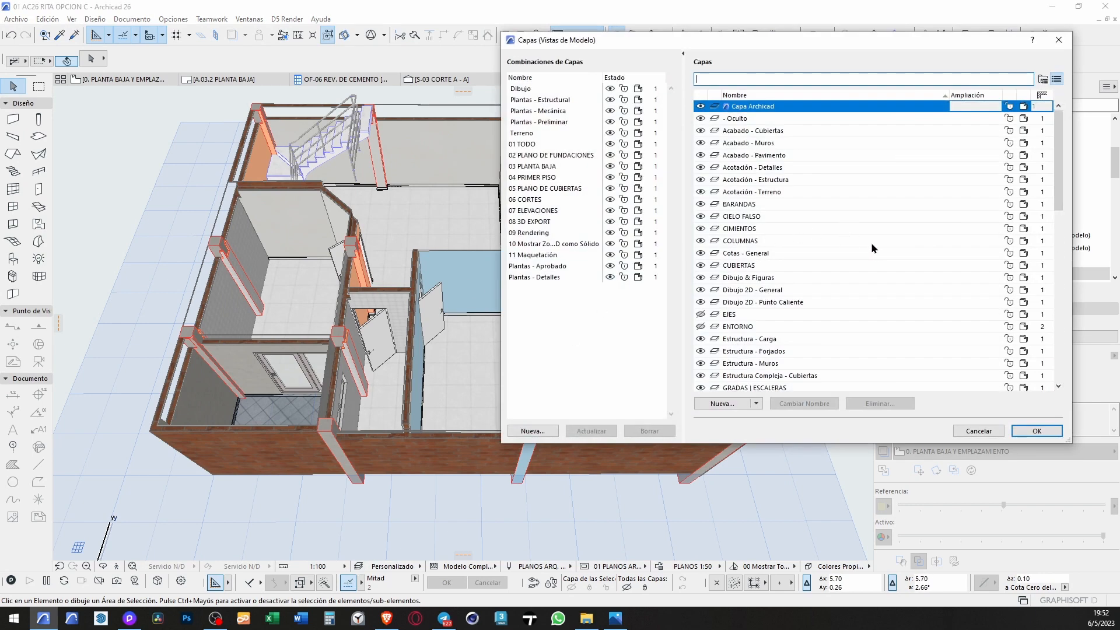
{"action": "scroll", "coordinate": [813, 310], "scroll_direction": "down", "scroll_amount": 4}
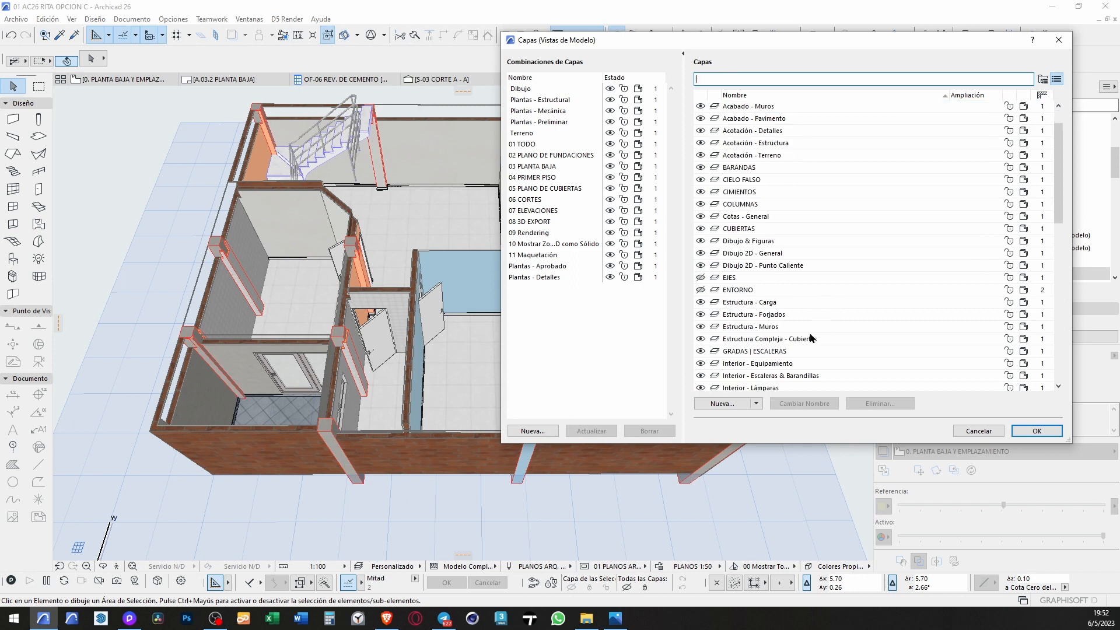
{"action": "scroll", "coordinate": [813, 341], "scroll_direction": "down", "scroll_amount": 5}
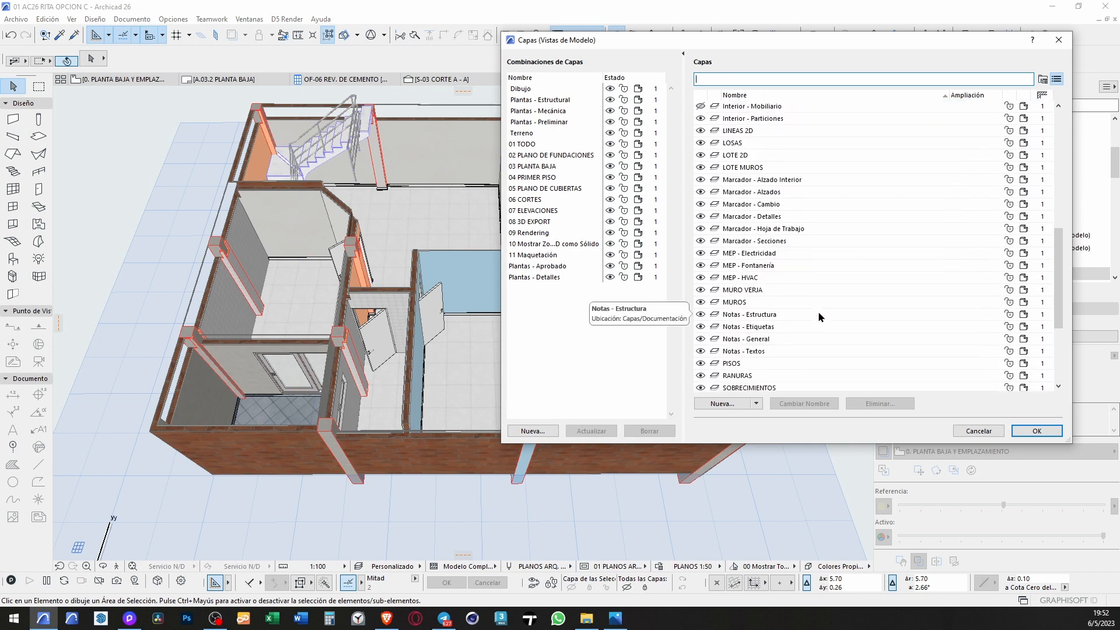
{"action": "scroll", "coordinate": [817, 312], "scroll_direction": "up", "scroll_amount": 1}
{"action": "scroll", "coordinate": [818, 317], "scroll_direction": "up", "scroll_amount": 2}
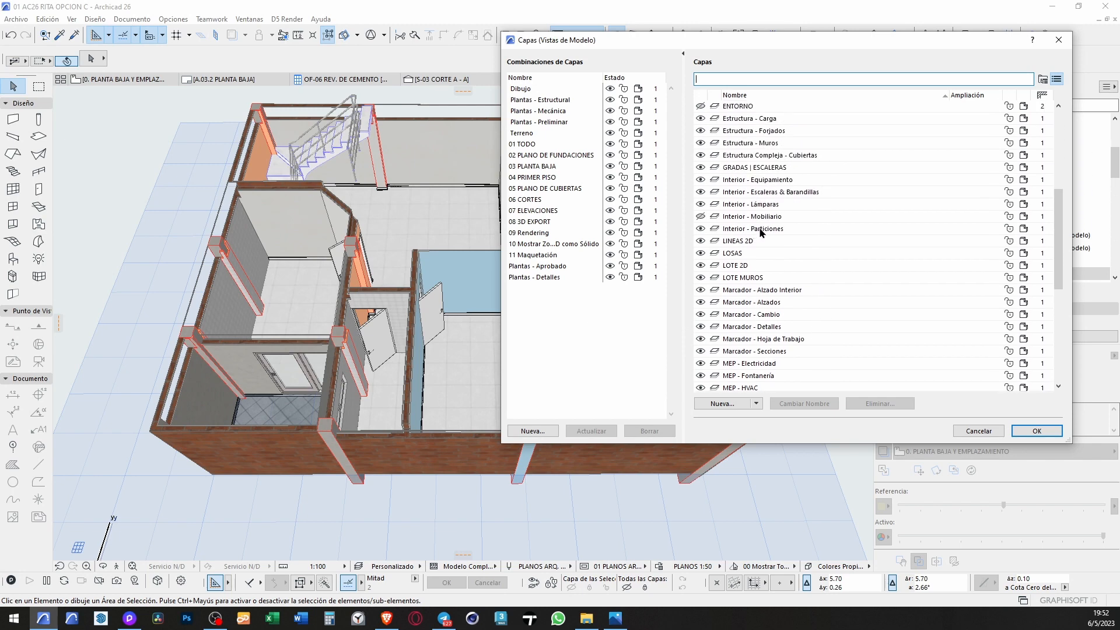
{"action": "left_click", "coordinate": [701, 218]}
{"action": "left_click", "coordinate": [1036, 430]}
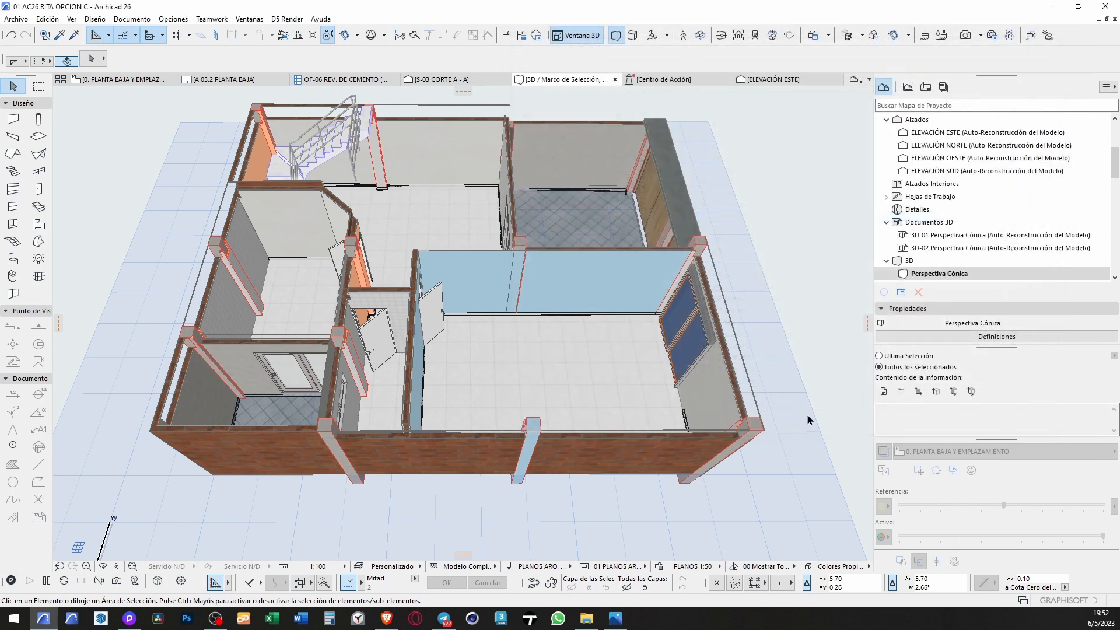
Step: Export the furnished ground floor model as a D5A file, overwriting planta baja on the desktop
{"action": "scroll", "coordinate": [668, 187], "scroll_direction": "up", "scroll_amount": 2}
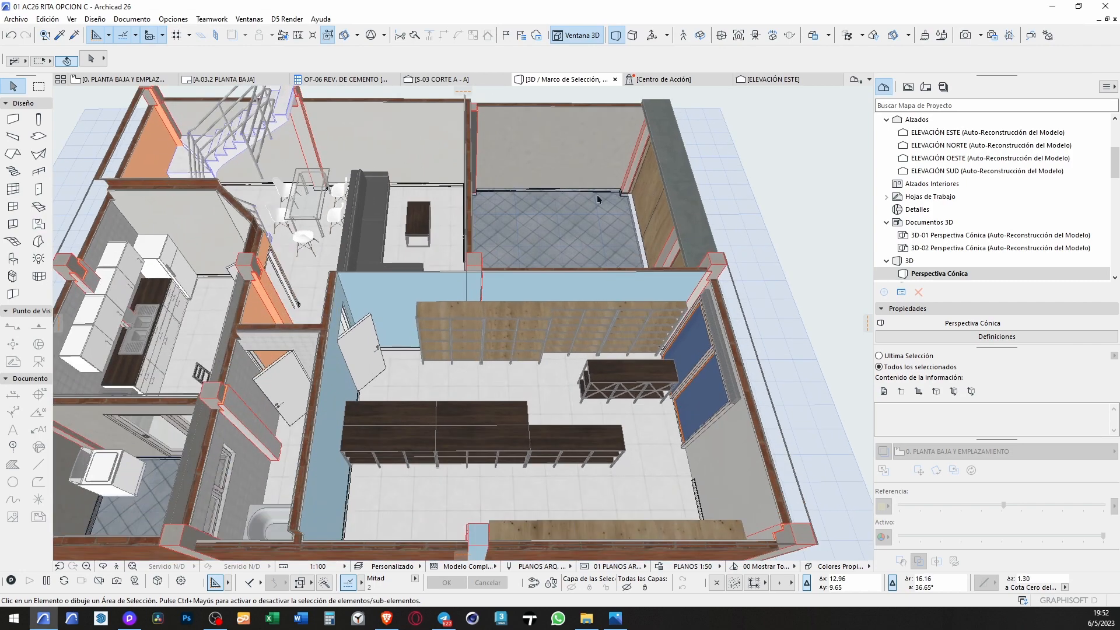
{"action": "middle_click_drag", "start_coordinate": [569, 188], "coordinate": [595, 260]}
{"action": "scroll", "coordinate": [600, 230], "scroll_direction": "down", "scroll_amount": 1}
{"action": "scroll", "coordinate": [600, 231], "scroll_direction": "down", "scroll_amount": 3}
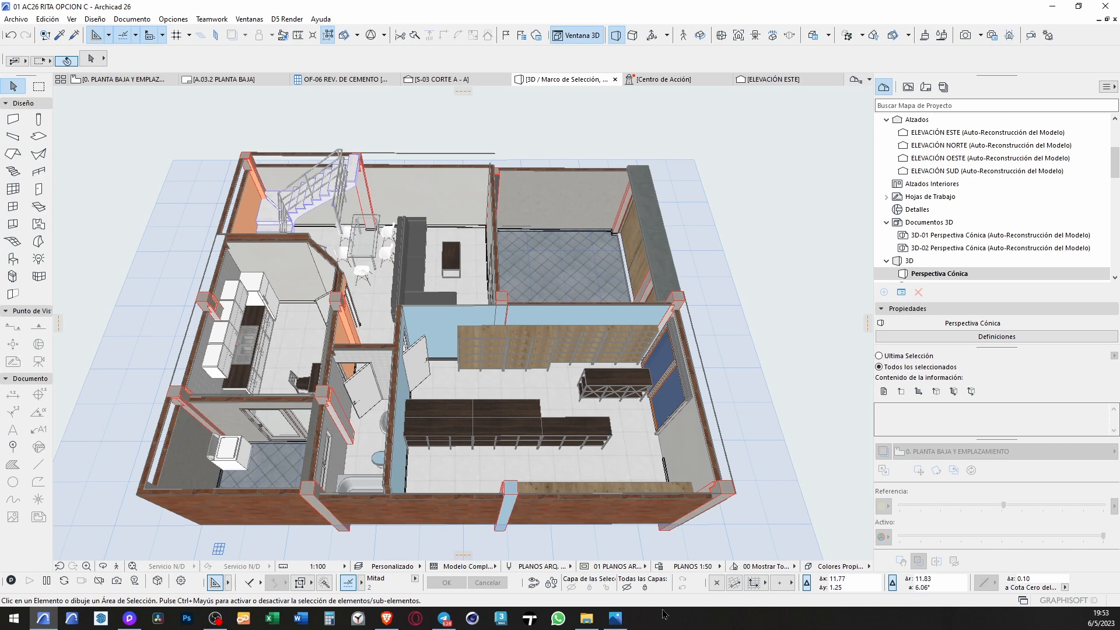
{"action": "mouse_move", "coordinate": [615, 619]}
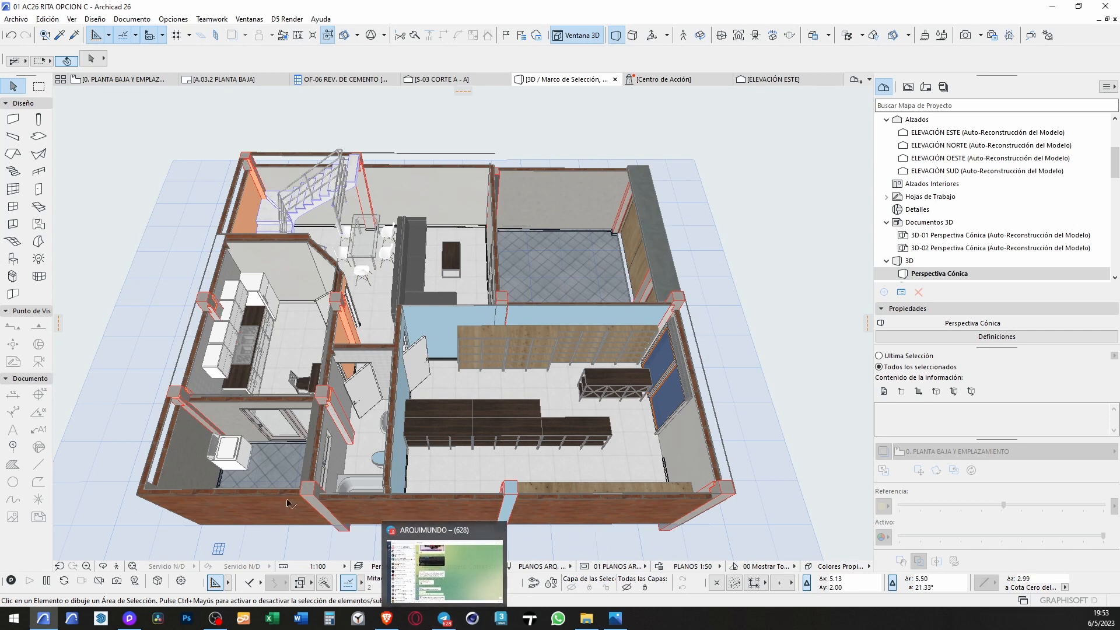
{"action": "left_click", "coordinate": [158, 581]}
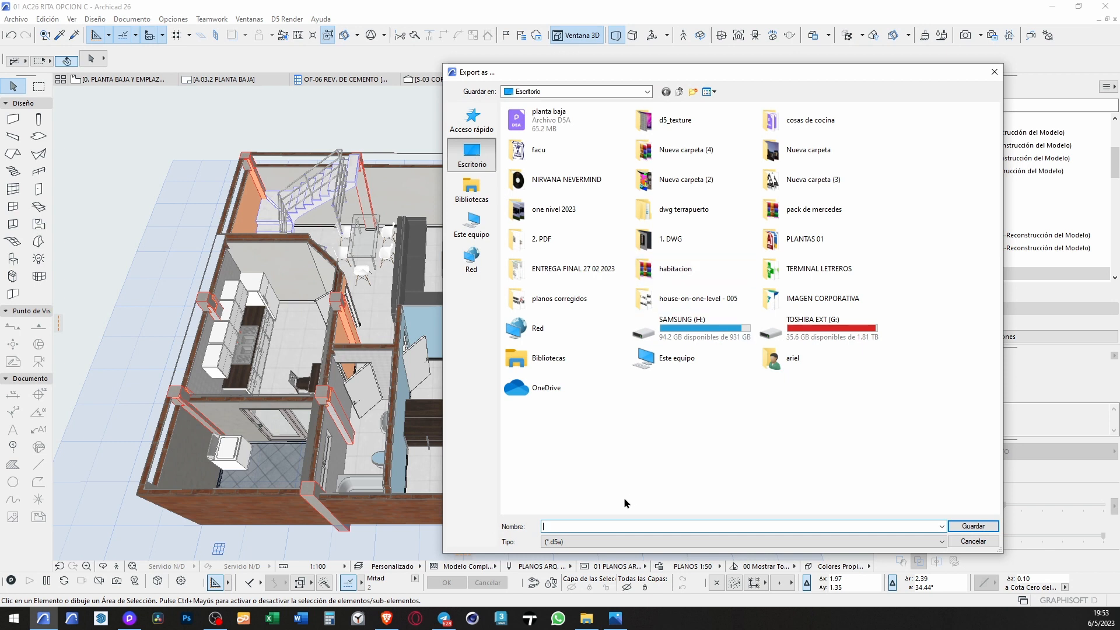
{"action": "left_click", "coordinate": [574, 125]}
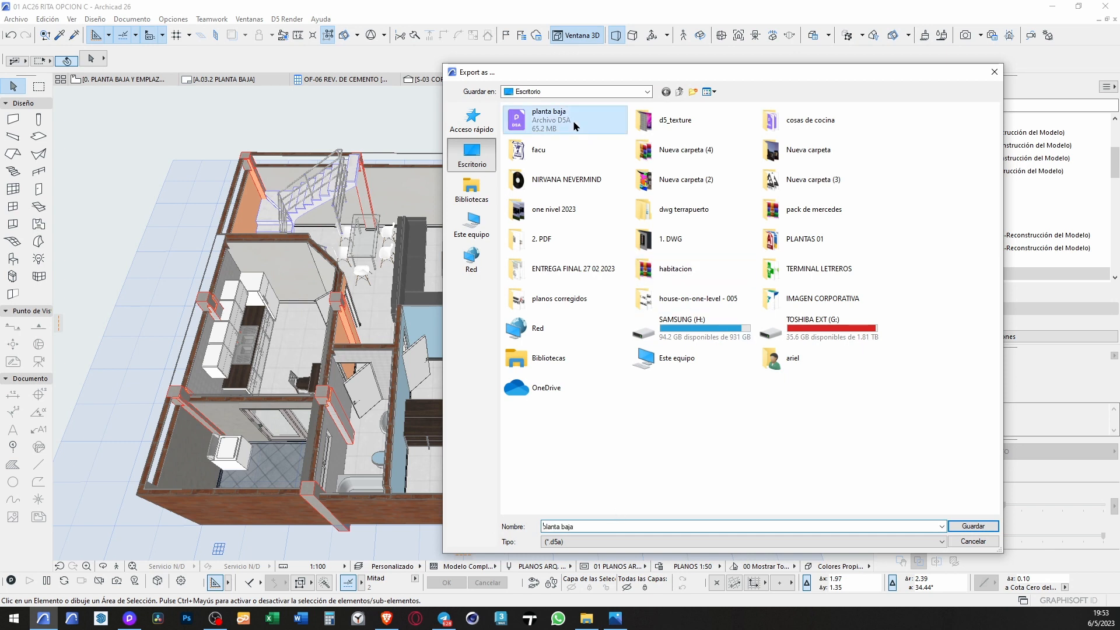
{"action": "left_click", "coordinate": [973, 526]}
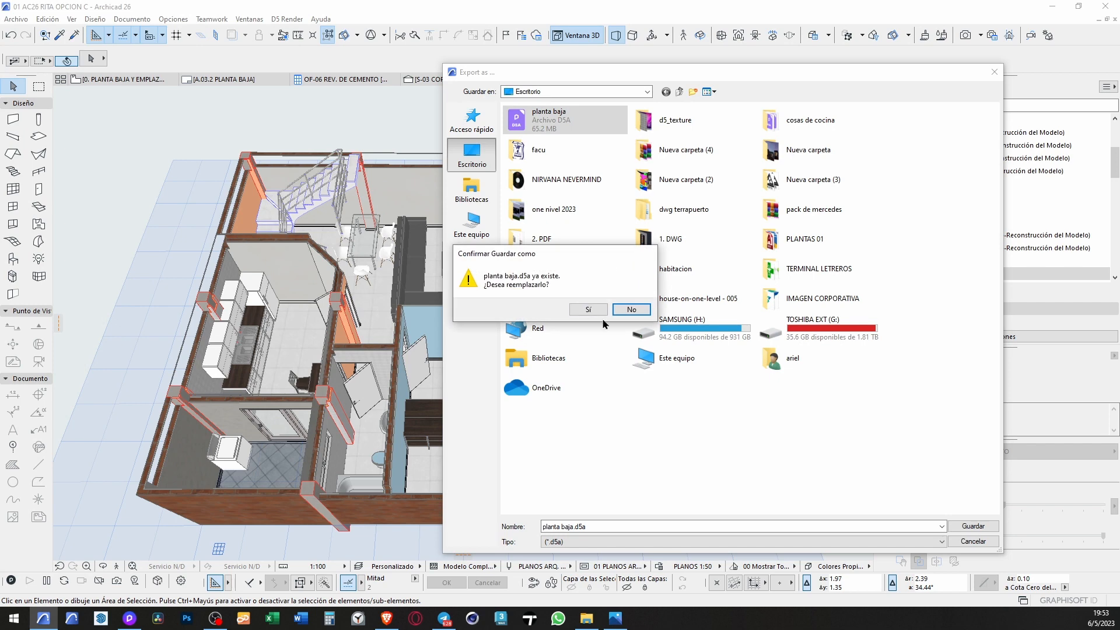
{"action": "left_click", "coordinate": [589, 310]}
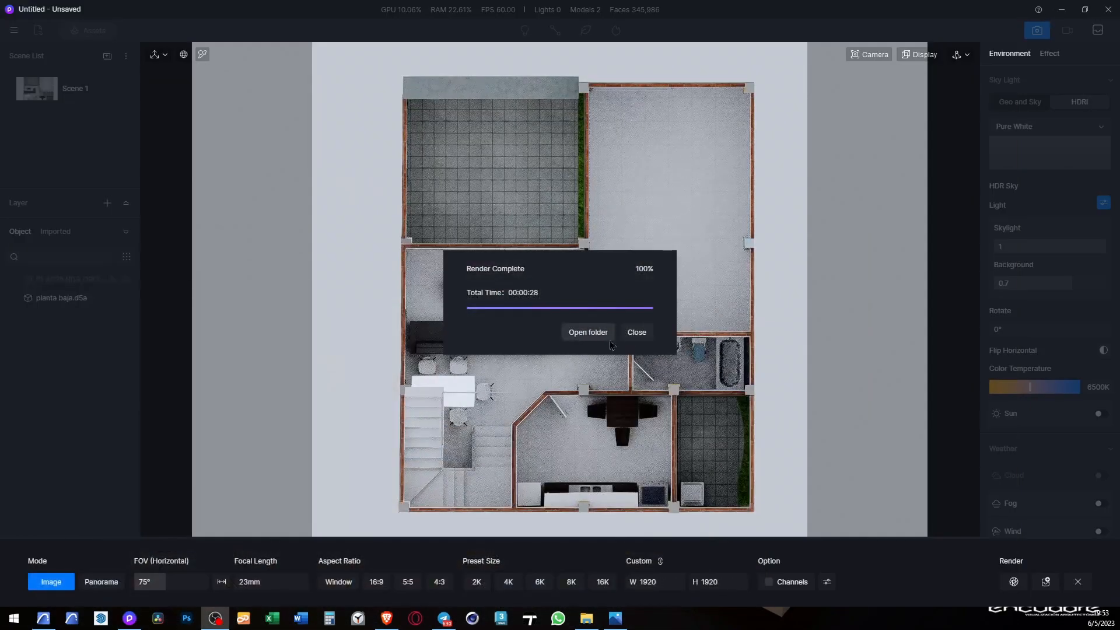
Step: In D5 Render, dismiss the finished render, leave image mode and view the ground floor model from a raised front perspective
{"action": "left_click", "coordinate": [636, 331]}
{"action": "left_click", "coordinate": [1077, 581]}
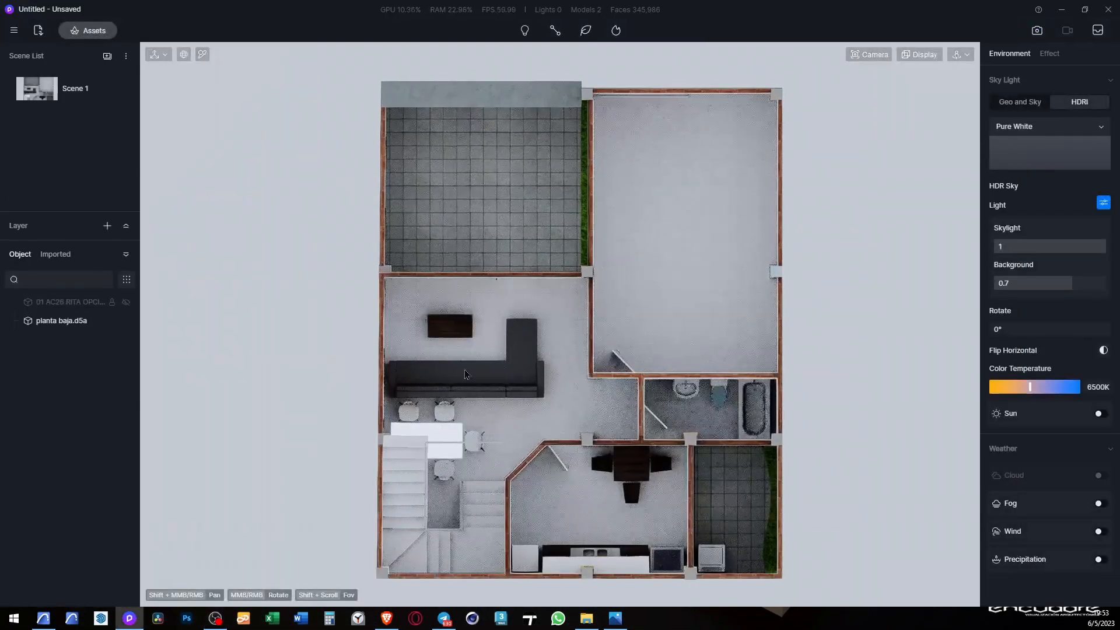
{"action": "middle_click_drag", "start_coordinate": [657, 401], "coordinate": [627, 372], "text": "shift"}
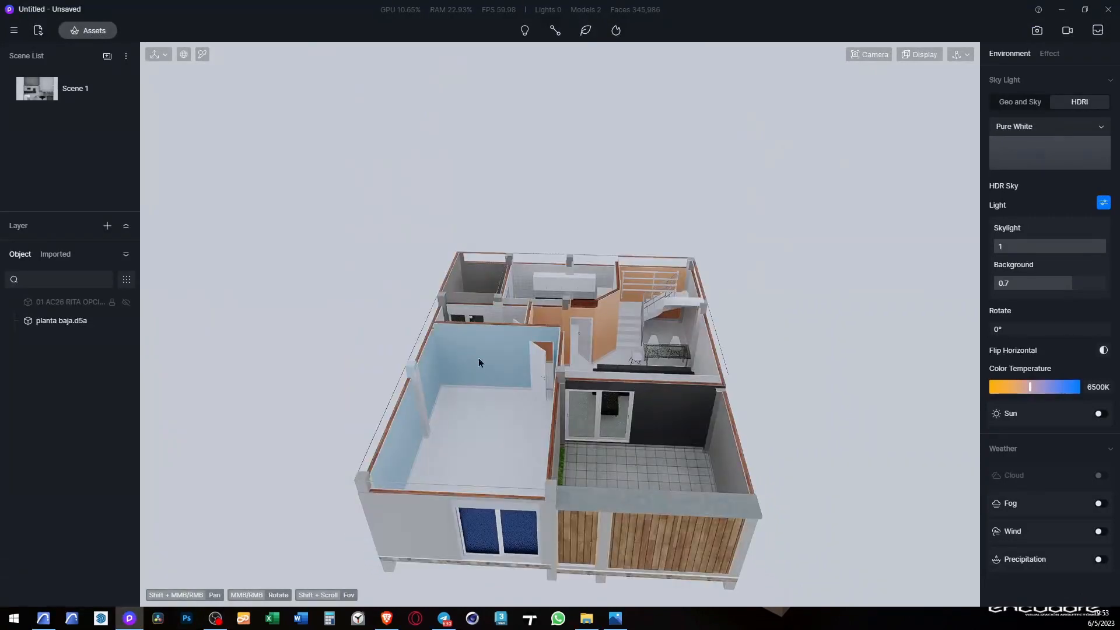
{"action": "scroll", "coordinate": [479, 358], "scroll_direction": "down", "scroll_amount": 3}
{"action": "scroll", "coordinate": [578, 496], "scroll_direction": "up", "scroll_amount": 3}
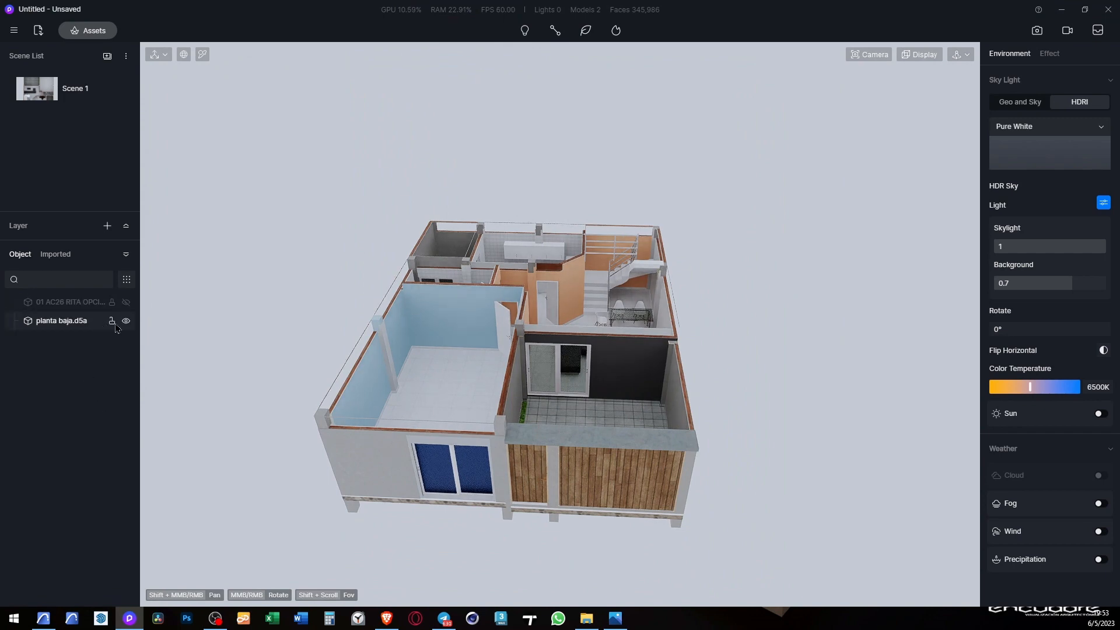
{"action": "middle_click_drag", "start_coordinate": [450, 400], "coordinate": [497, 404]}
{"action": "scroll", "coordinate": [495, 407], "scroll_direction": "up", "scroll_amount": 5}
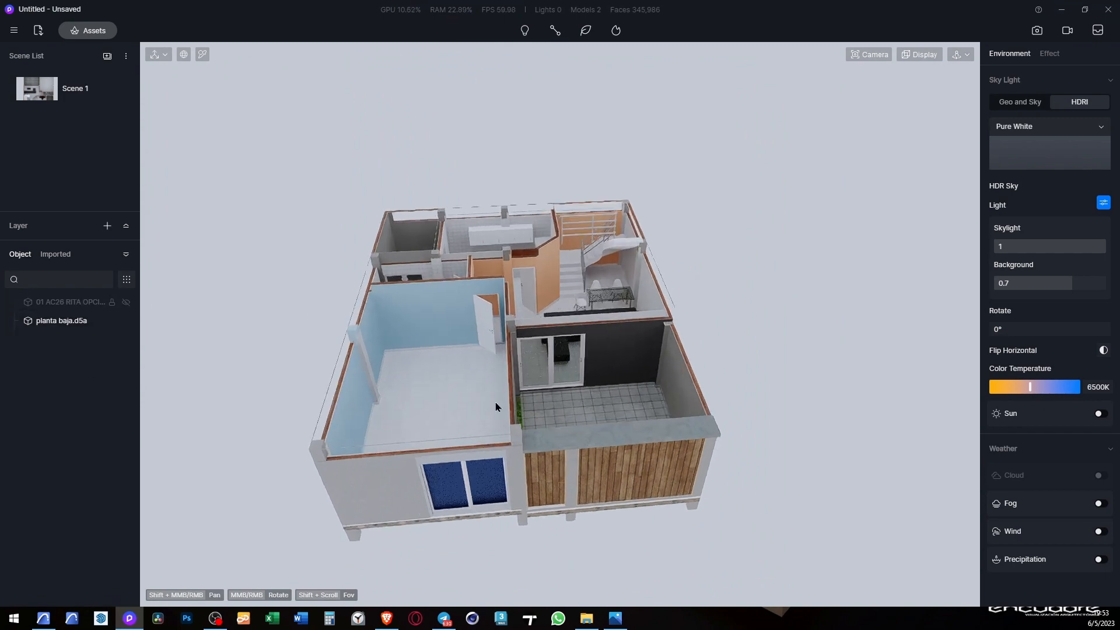
{"action": "scroll", "coordinate": [635, 410], "scroll_direction": "down", "scroll_amount": 3}
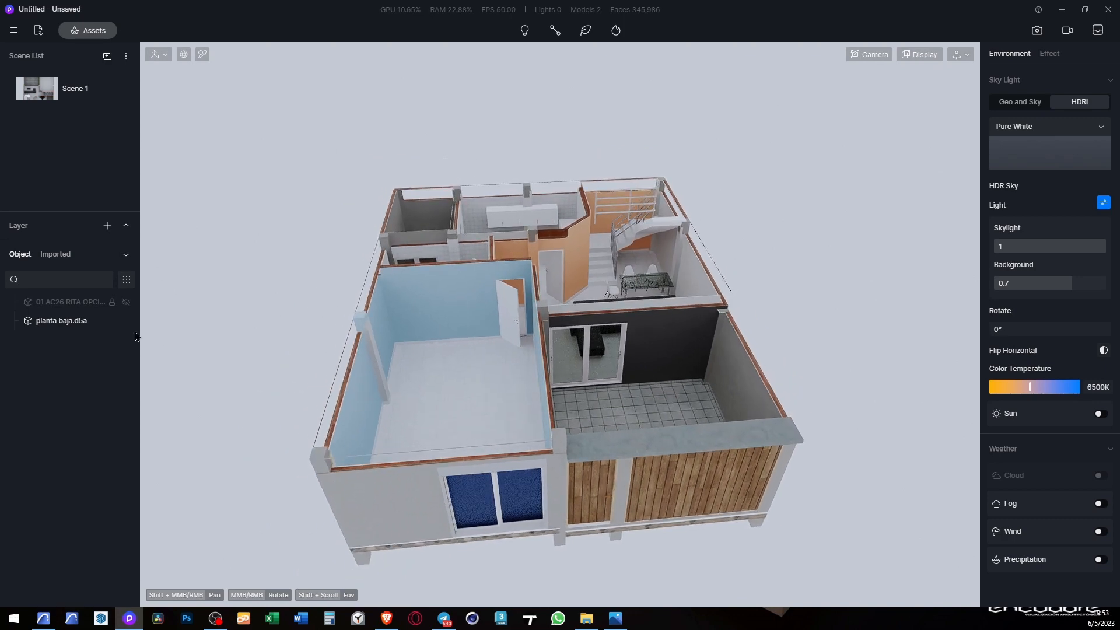
Step: Delete the planta baja.d5a resource from the list of imported models
{"action": "left_click", "coordinate": [59, 255]}
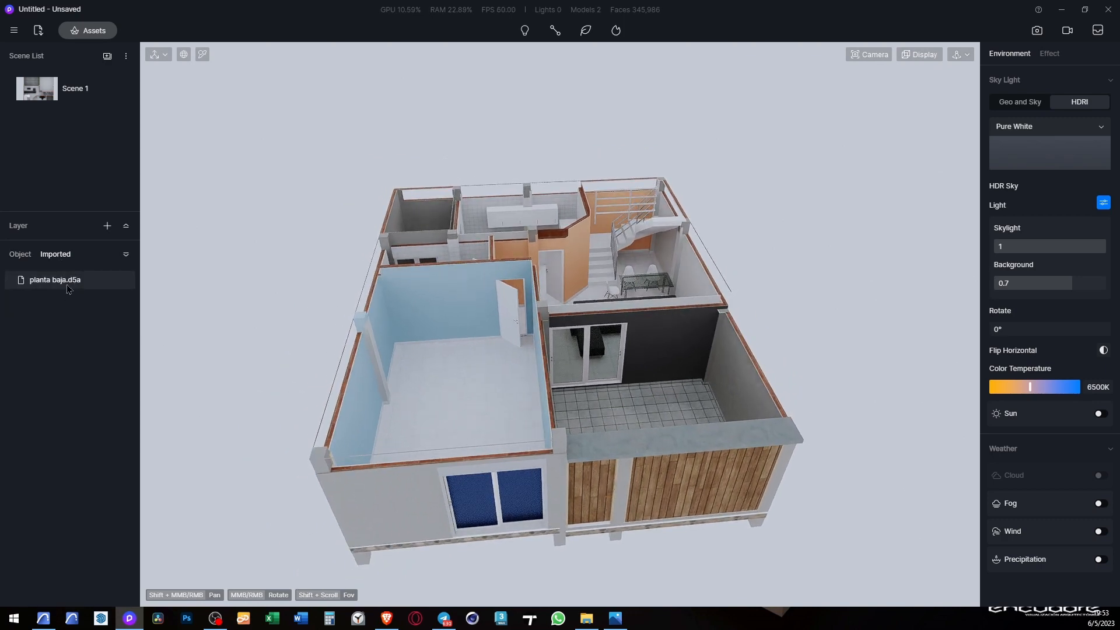
{"action": "left_click", "coordinate": [56, 285]}
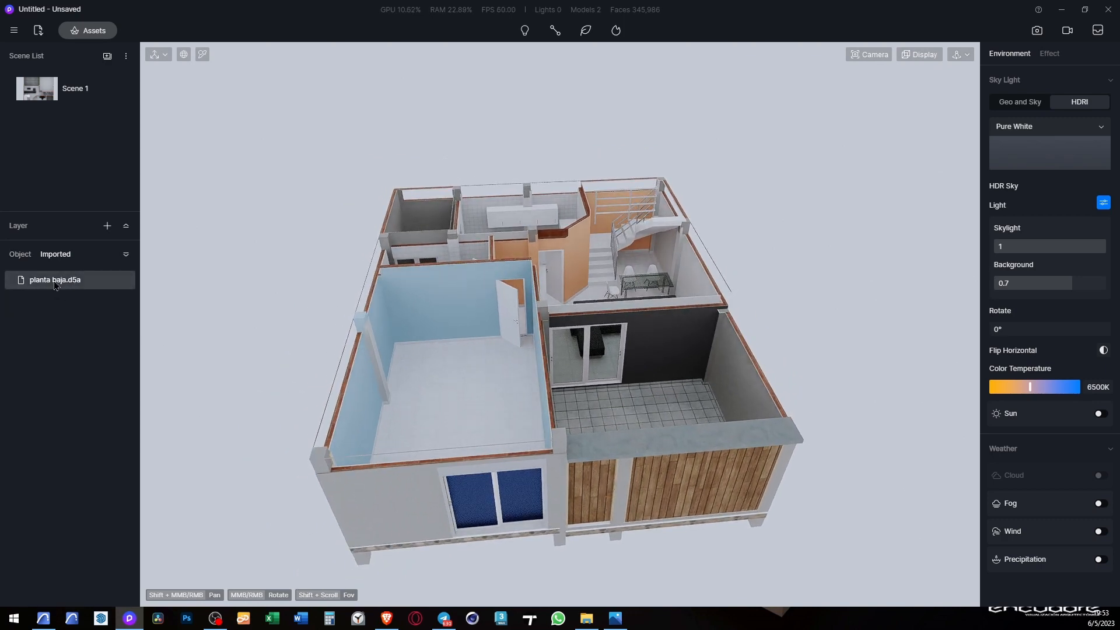
{"action": "right_click", "coordinate": [56, 285]}
{"action": "left_click", "coordinate": [64, 290]}
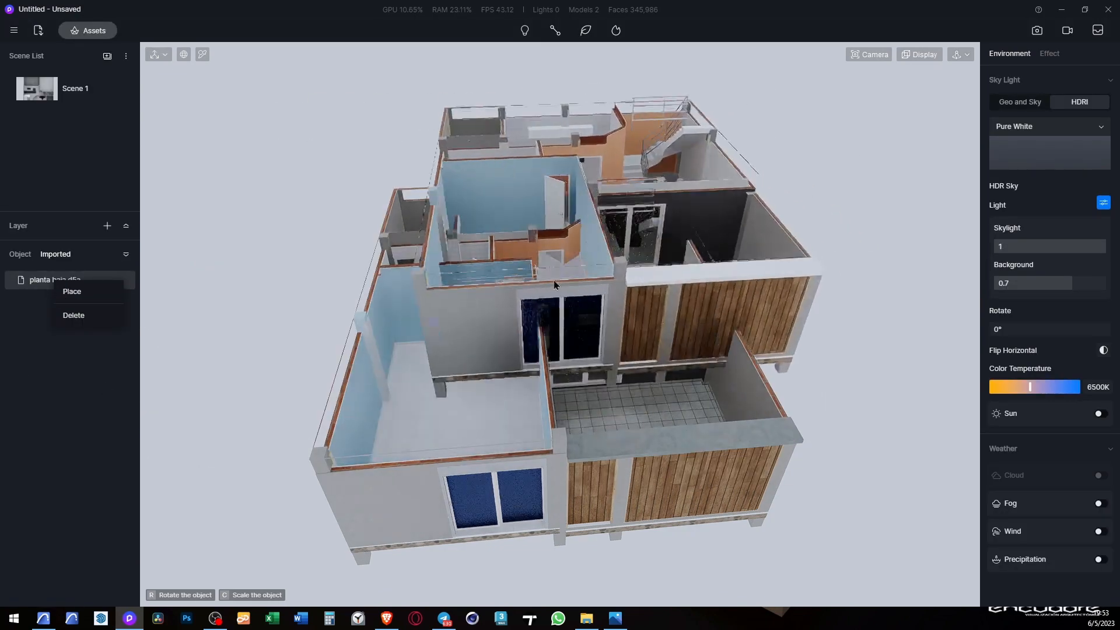
{"action": "key", "text": "Escape"}
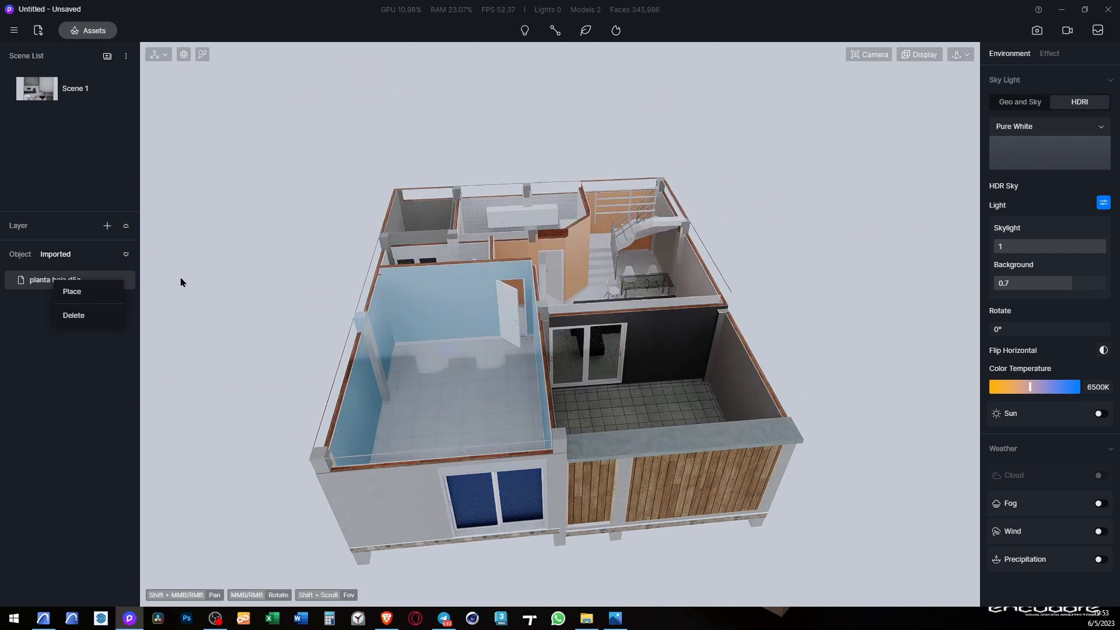
{"action": "left_click", "coordinate": [74, 315]}
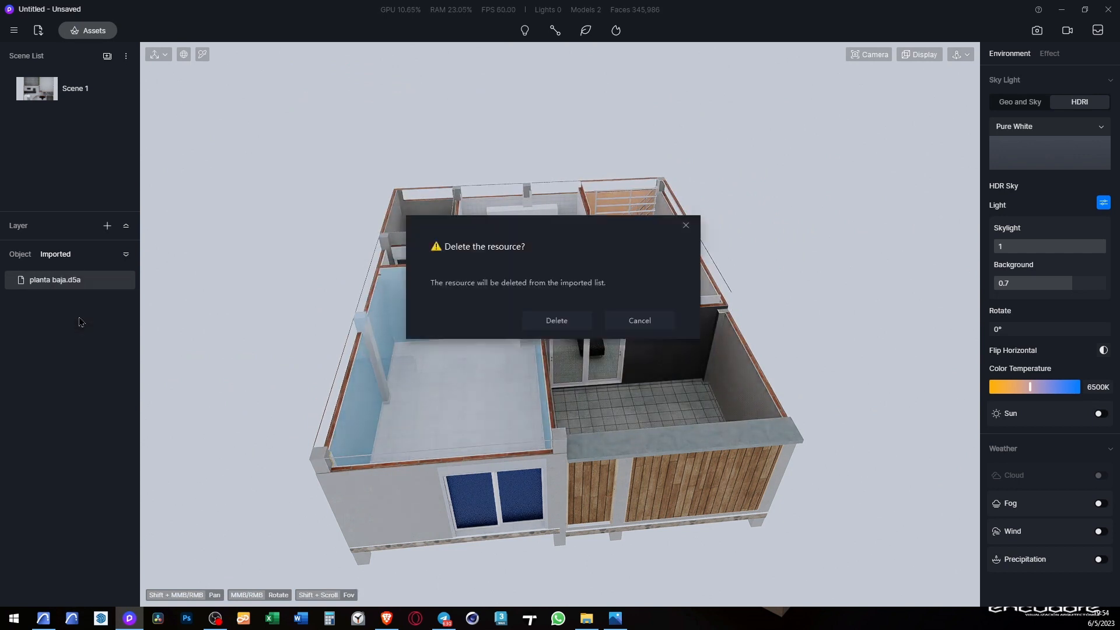
{"action": "left_click", "coordinate": [557, 321]}
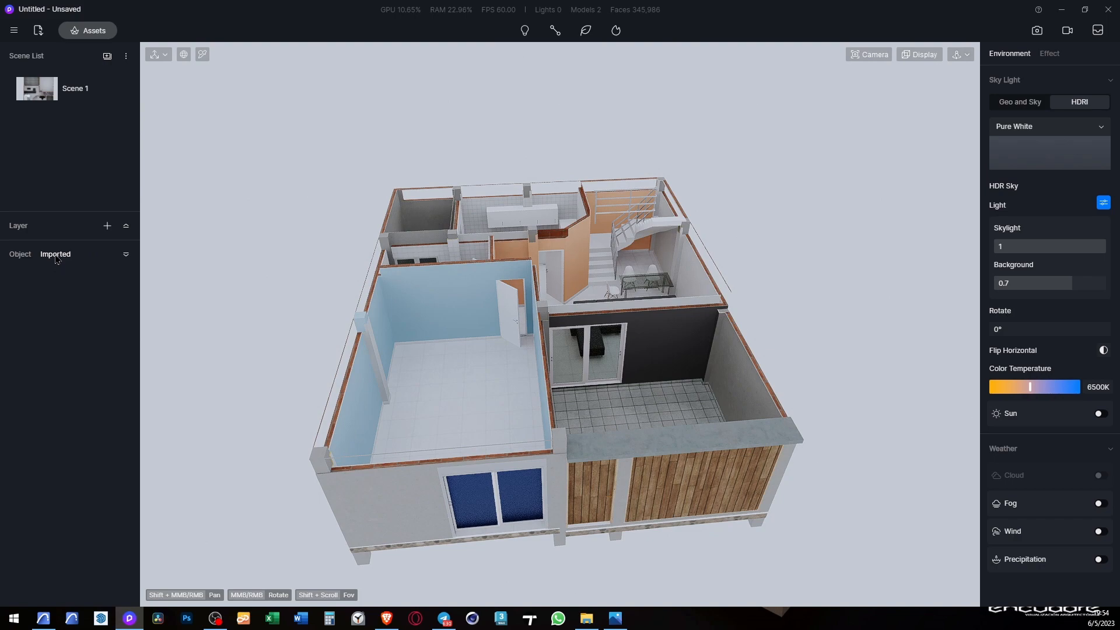
Step: Import the planta baja D5A file from the desktop
{"action": "left_click", "coordinate": [39, 30]}
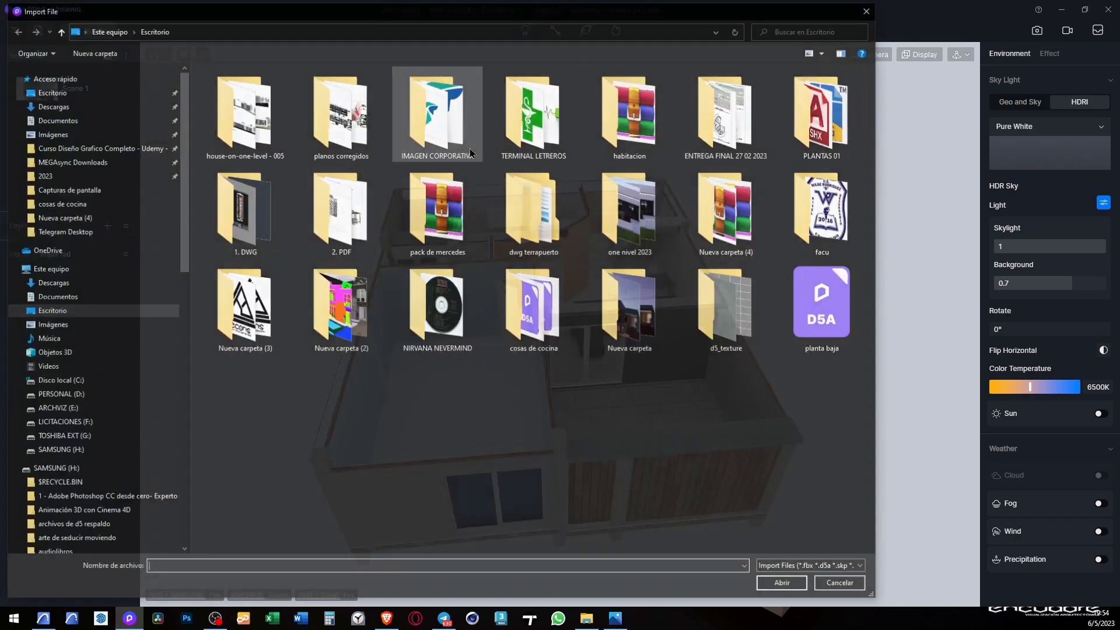
{"action": "left_click", "coordinate": [824, 307]}
{"action": "left_click", "coordinate": [771, 586]}
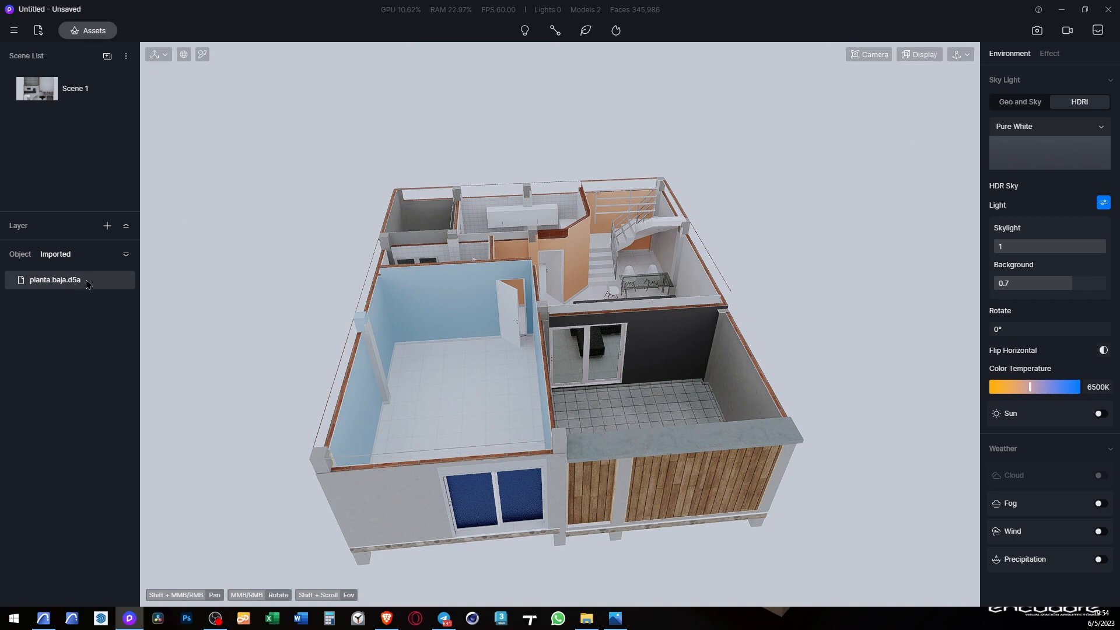
Step: Reload the planta baja.d5a object in the scene from its model file
{"action": "left_click", "coordinate": [21, 258]}
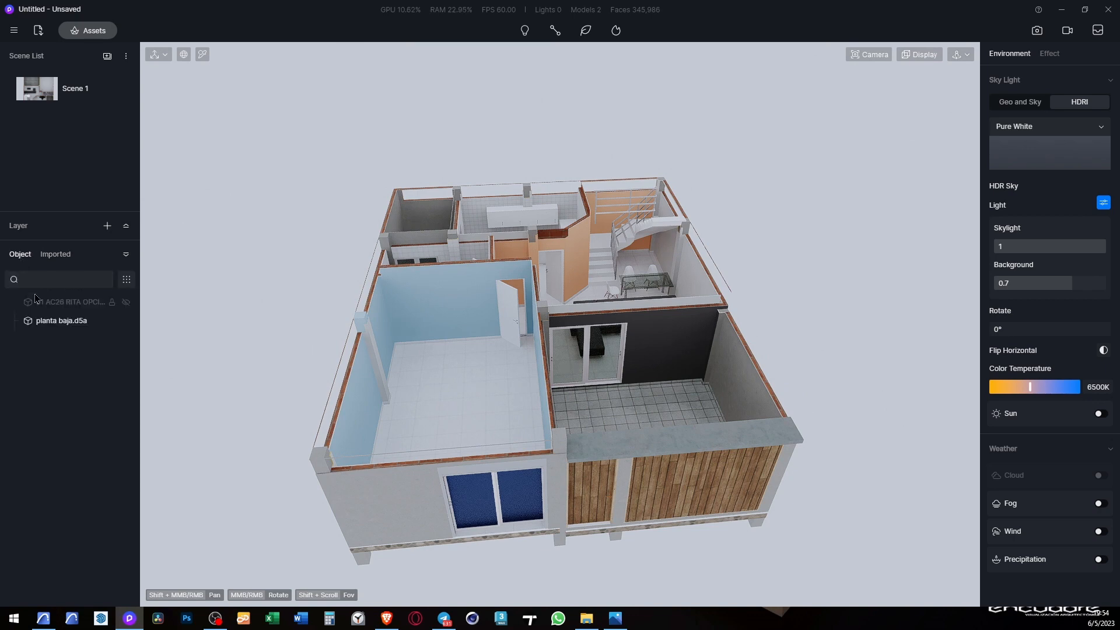
{"action": "right_click", "coordinate": [66, 324]}
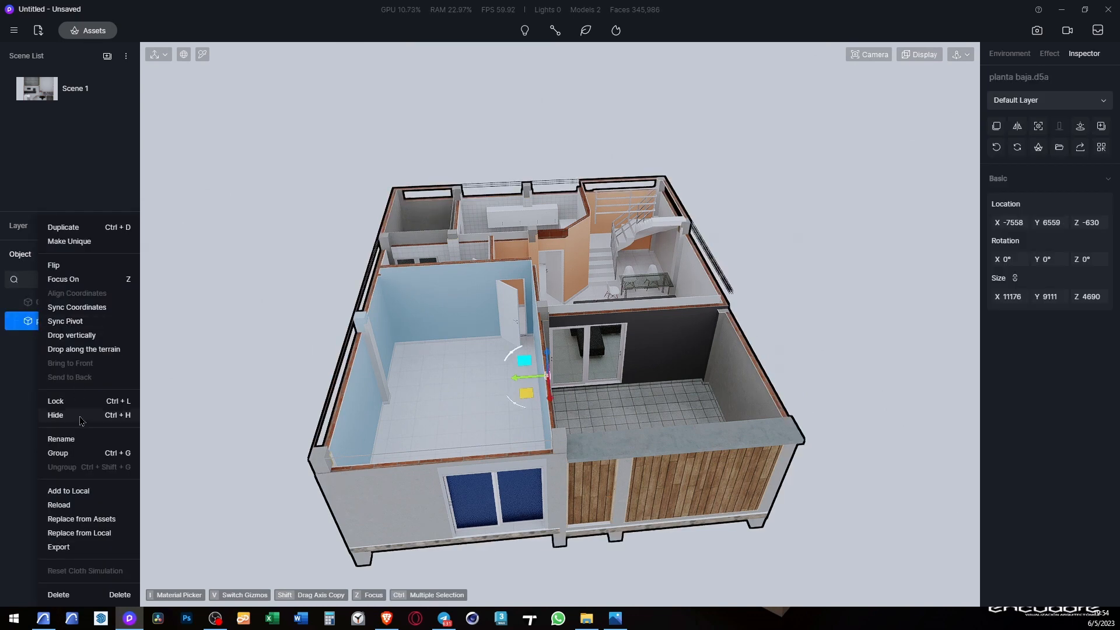
{"action": "left_click", "coordinate": [60, 505]}
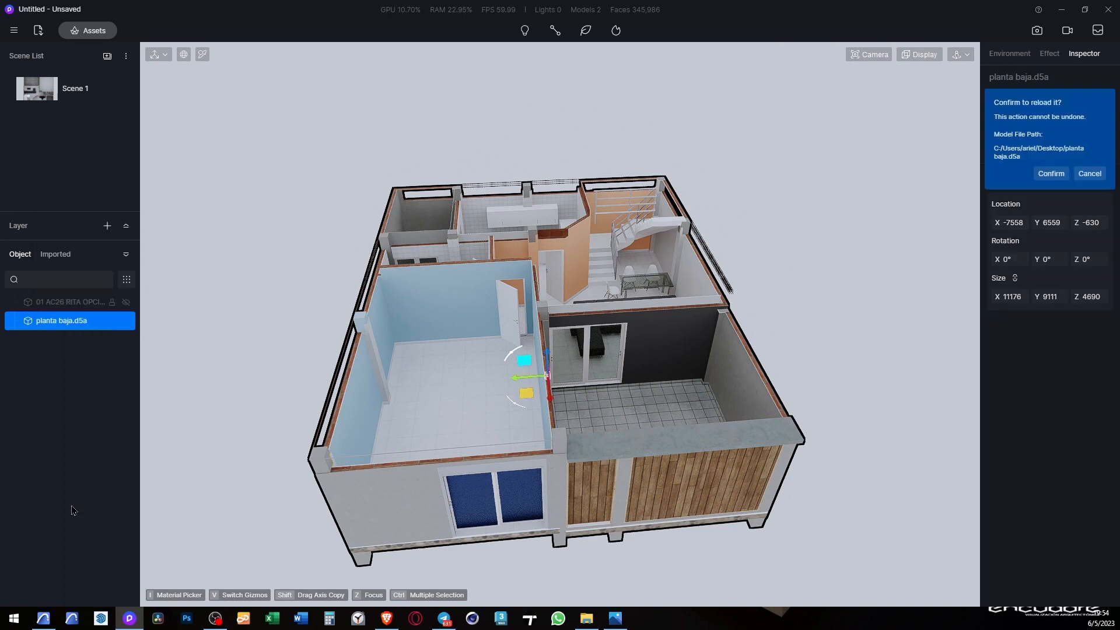
{"action": "left_click", "coordinate": [1060, 176]}
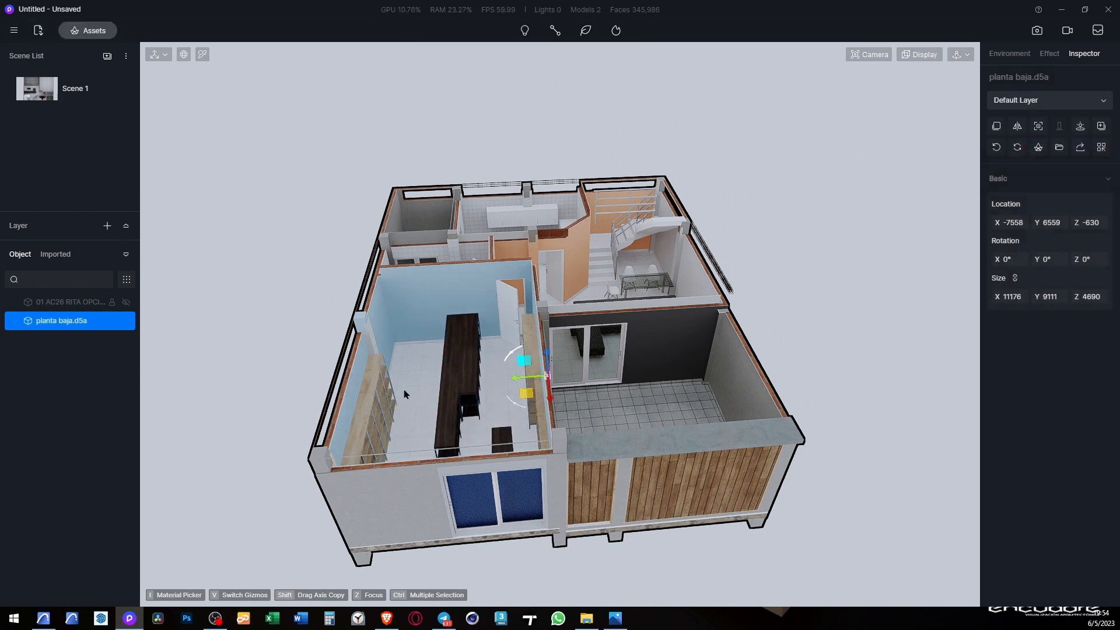
Step: Examine the shelving in the commercial space and the furniture in the adjoining rooms of the reloaded model
{"action": "scroll", "coordinate": [404, 389], "scroll_direction": "up", "scroll_amount": 3}
{"action": "scroll", "coordinate": [461, 384], "scroll_direction": "up", "scroll_amount": 4}
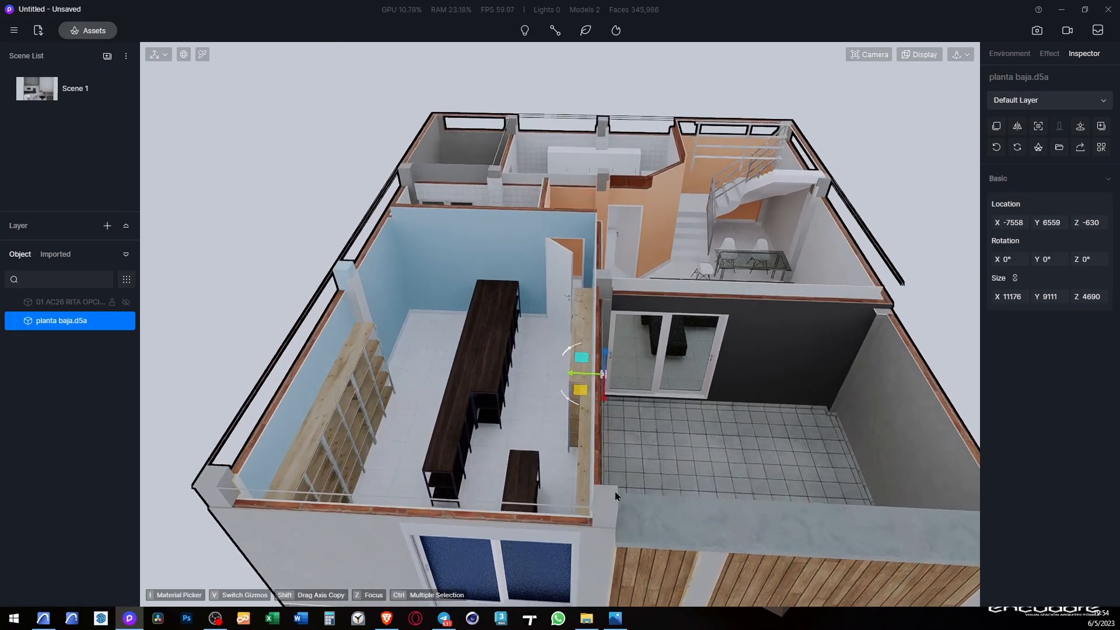
{"action": "scroll", "coordinate": [359, 382], "scroll_direction": "up", "scroll_amount": 2}
{"action": "scroll", "coordinate": [454, 383], "scroll_direction": "down", "scroll_amount": 3}
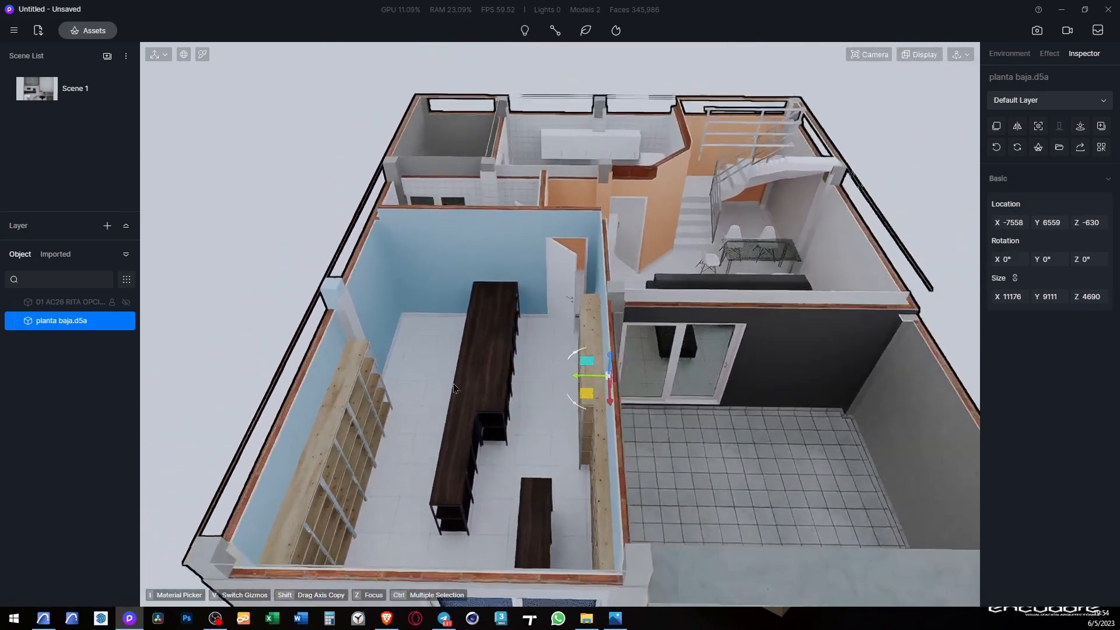
{"action": "scroll", "coordinate": [568, 257], "scroll_direction": "up", "scroll_amount": 3}
{"action": "scroll", "coordinate": [558, 364], "scroll_direction": "down", "scroll_amount": 2}
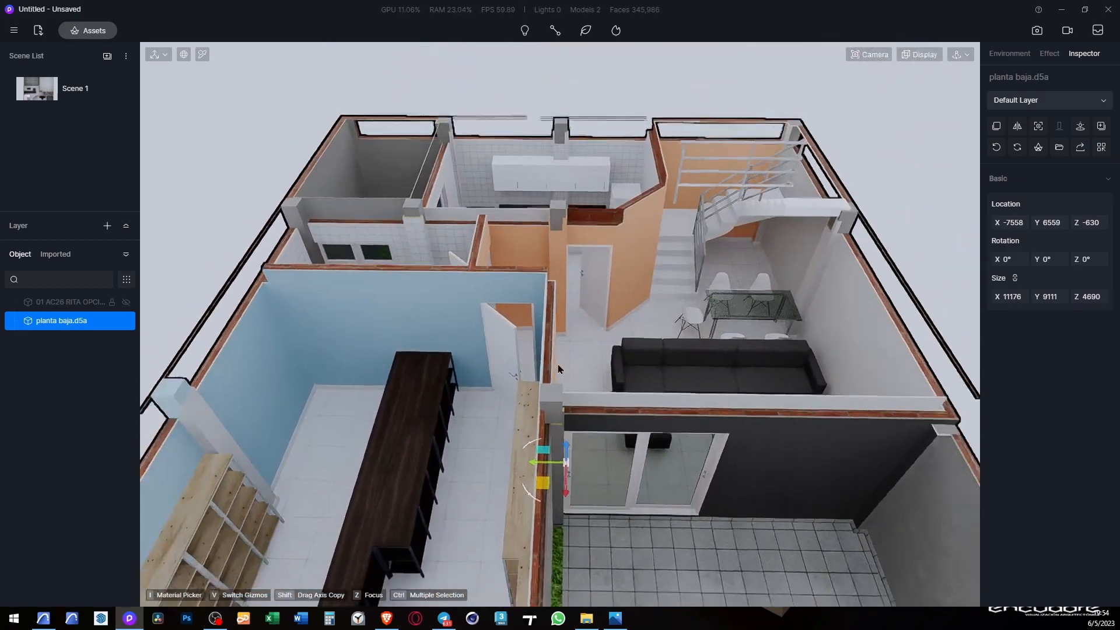
Step: Examine the staircase, its railing and the dining area of the reloaded ground floor model
{"action": "scroll", "coordinate": [672, 307], "scroll_direction": "up", "scroll_amount": 4}
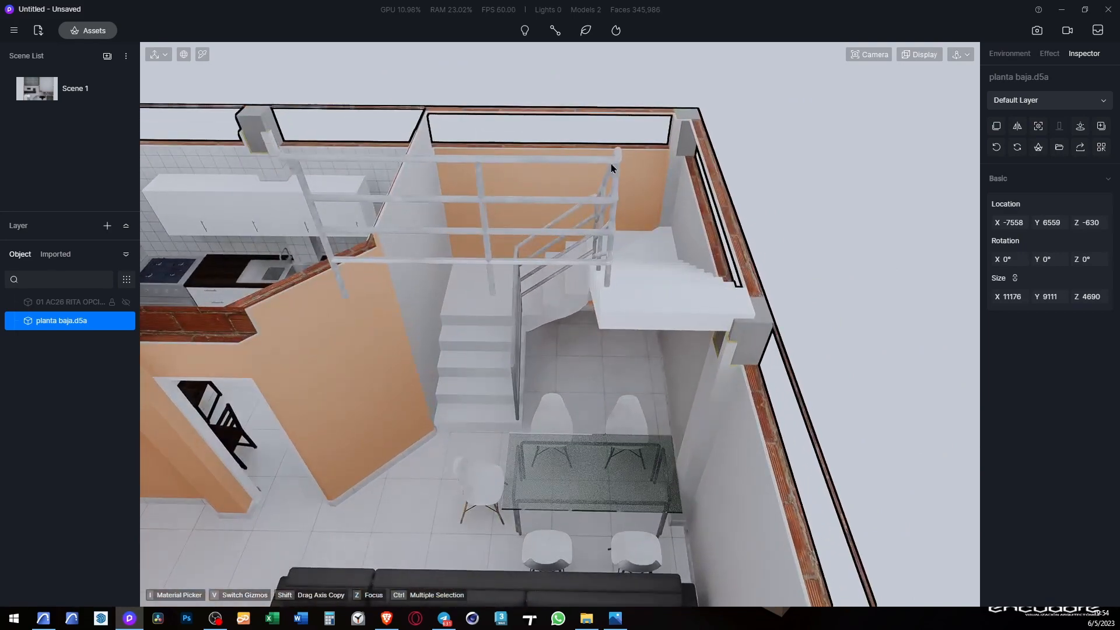
{"action": "scroll", "coordinate": [540, 202], "scroll_direction": "down", "scroll_amount": 2}
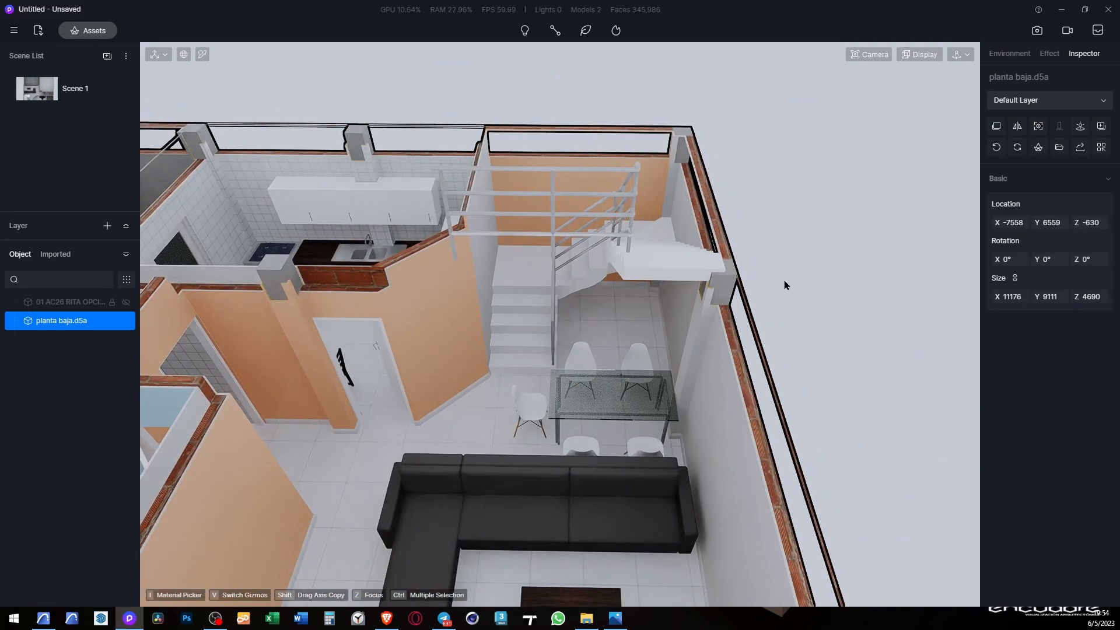
{"action": "scroll", "coordinate": [683, 265], "scroll_direction": "down", "scroll_amount": 3}
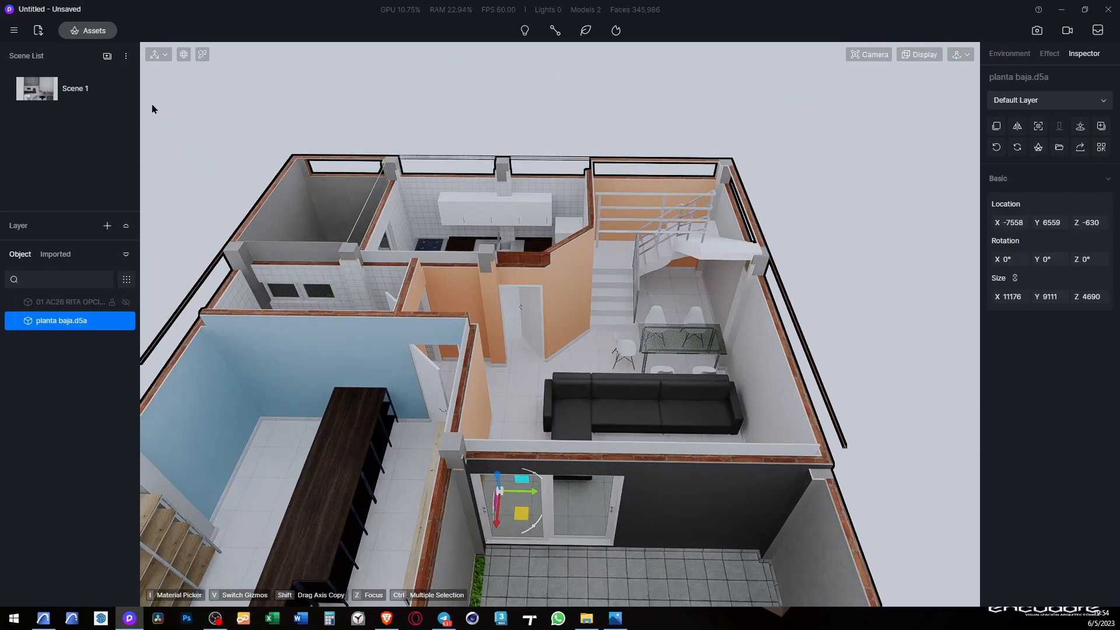
Step: Return to the saved top view of Scene 1 and render the furnished ground floor as a still image
{"action": "left_click", "coordinate": [85, 97]}
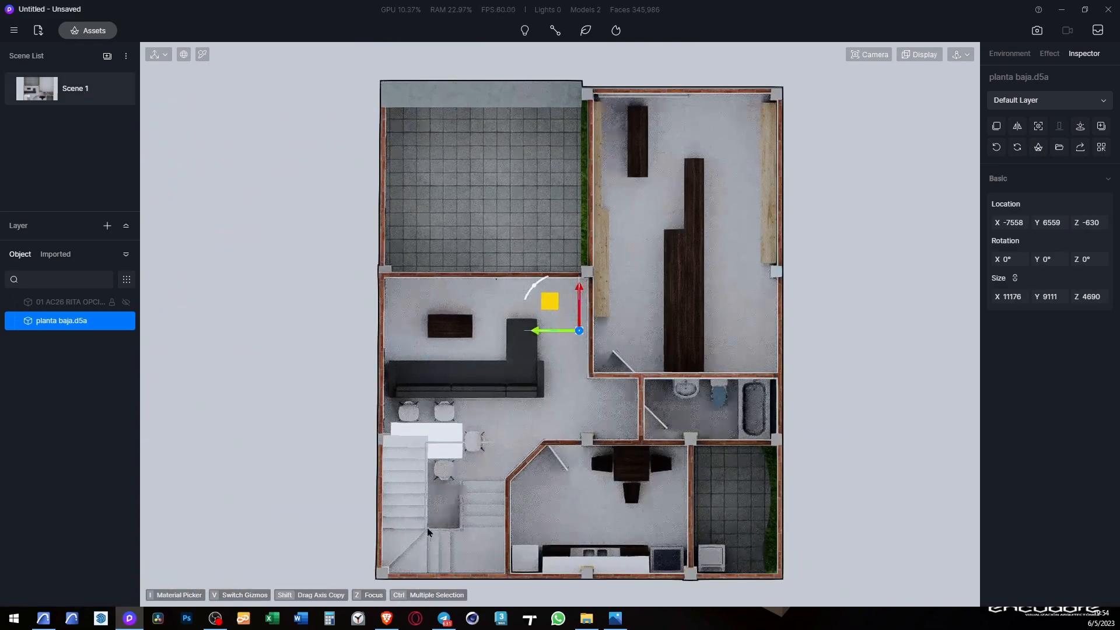
{"action": "scroll", "coordinate": [428, 529], "scroll_direction": "up", "scroll_amount": 2}
{"action": "scroll", "coordinate": [445, 480], "scroll_direction": "down", "scroll_amount": 2}
{"action": "scroll", "coordinate": [485, 436], "scroll_direction": "down", "scroll_amount": 1}
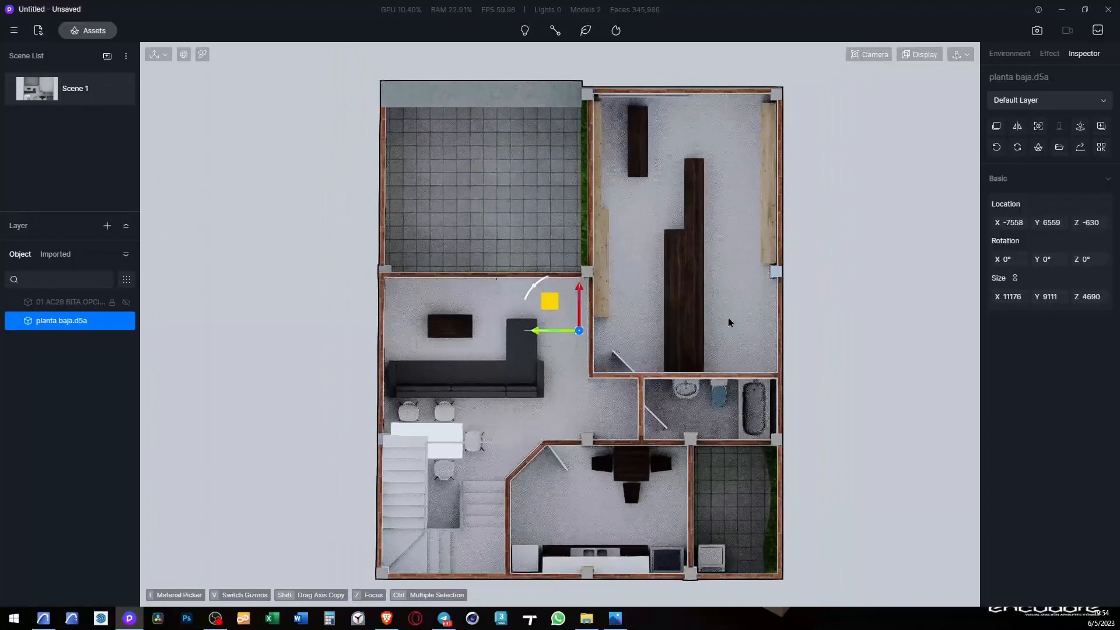
{"action": "left_click", "coordinate": [1036, 30]}
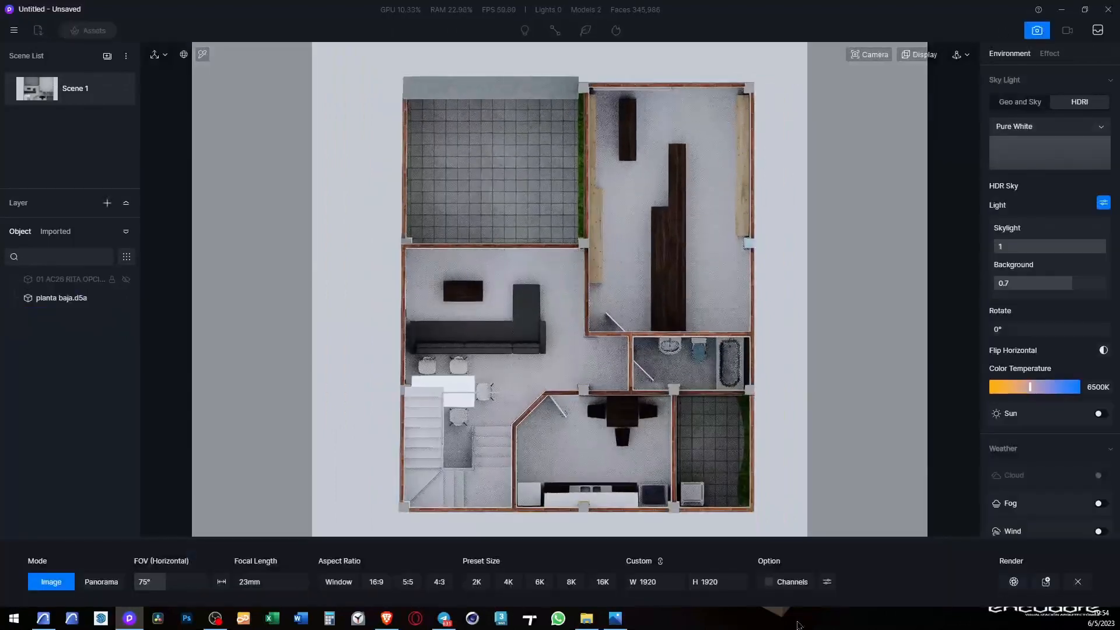
{"action": "left_click", "coordinate": [1014, 582]}
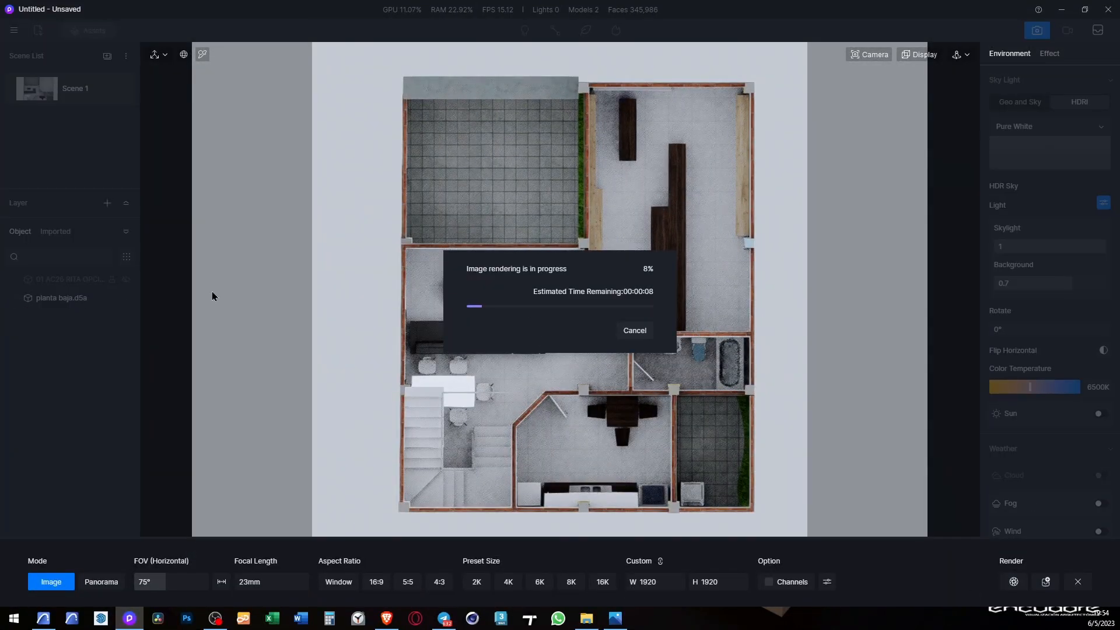